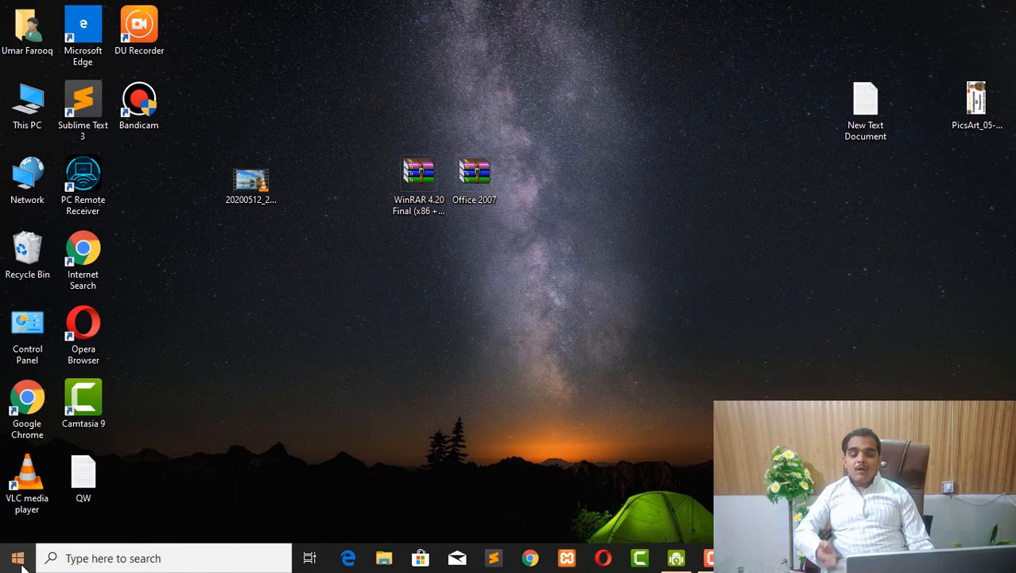
- Search Windows for "mic" and open Microsoft Office Word 2007 with a blank document
left_click(18, 558)
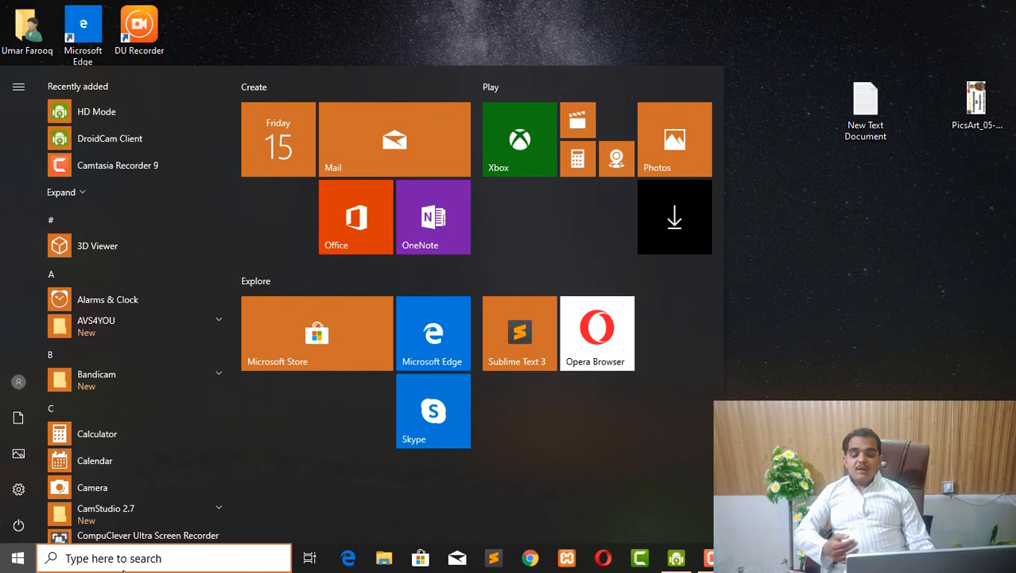
left_click(152, 559)
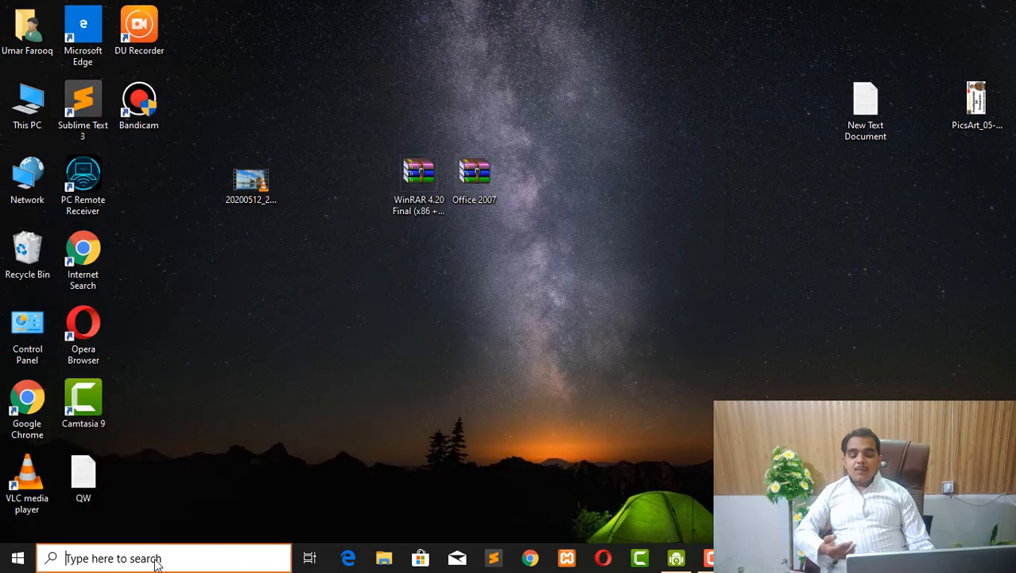
type("mic")
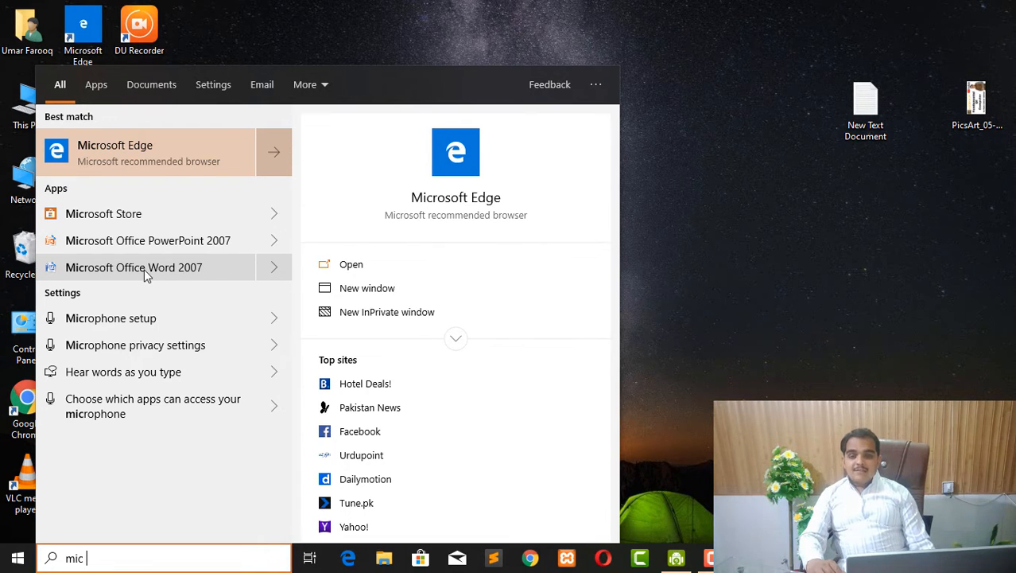
key("Escape")
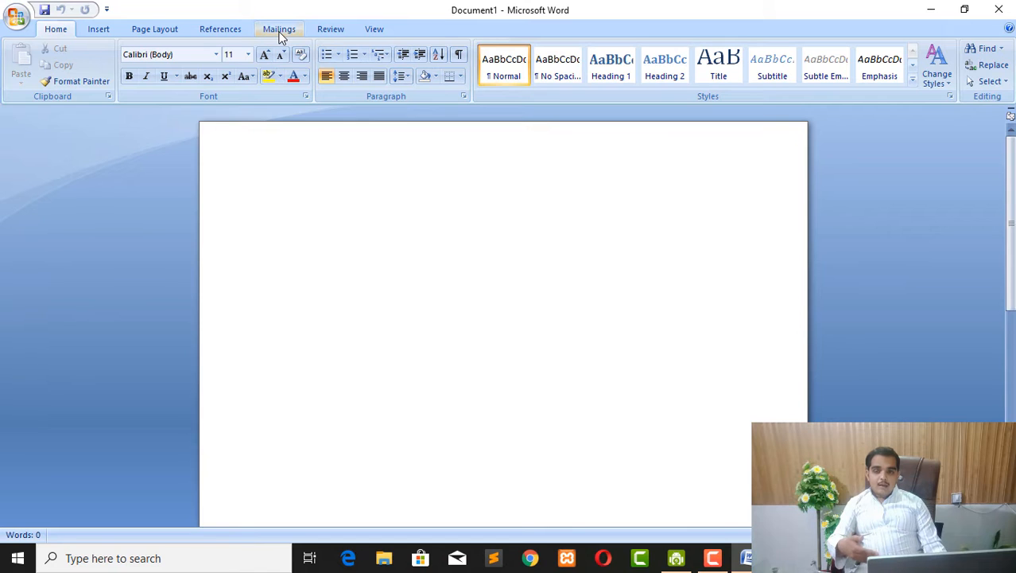
left_click(17, 18)
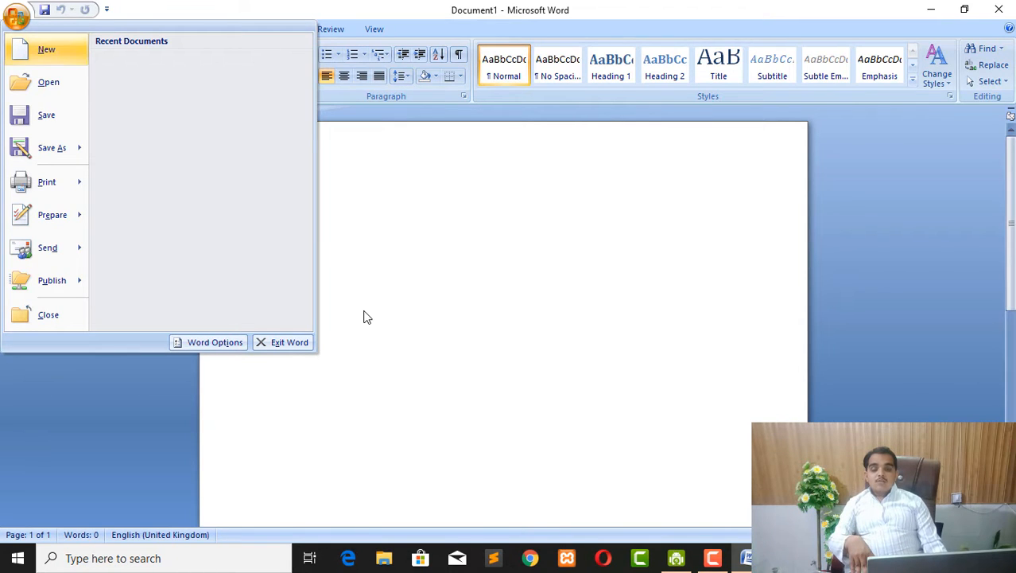
left_click(384, 275)
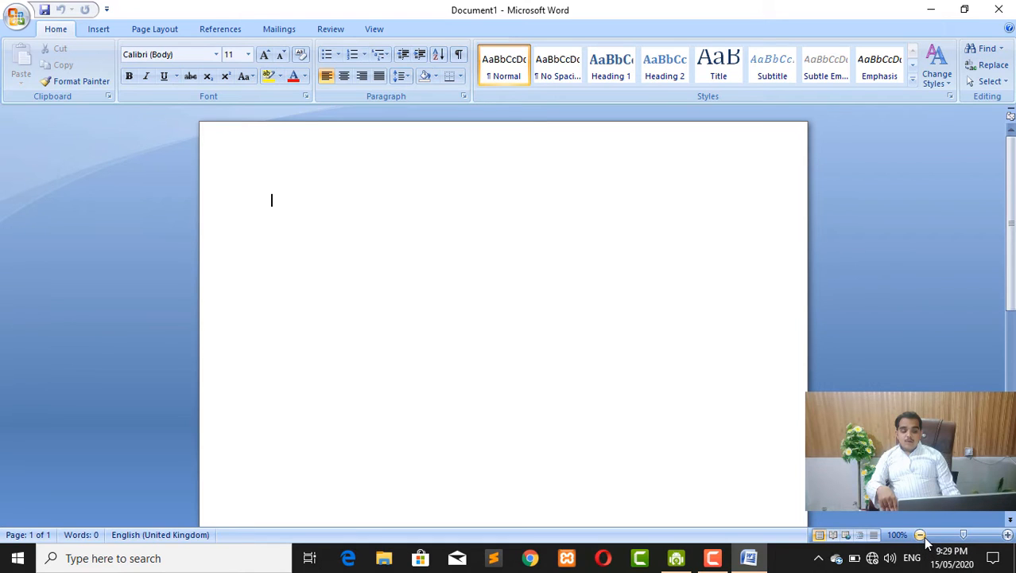
- Set the document's zoom level to 110%
left_click(923, 536)
left_click(1007, 534)
left_click(1008, 534)
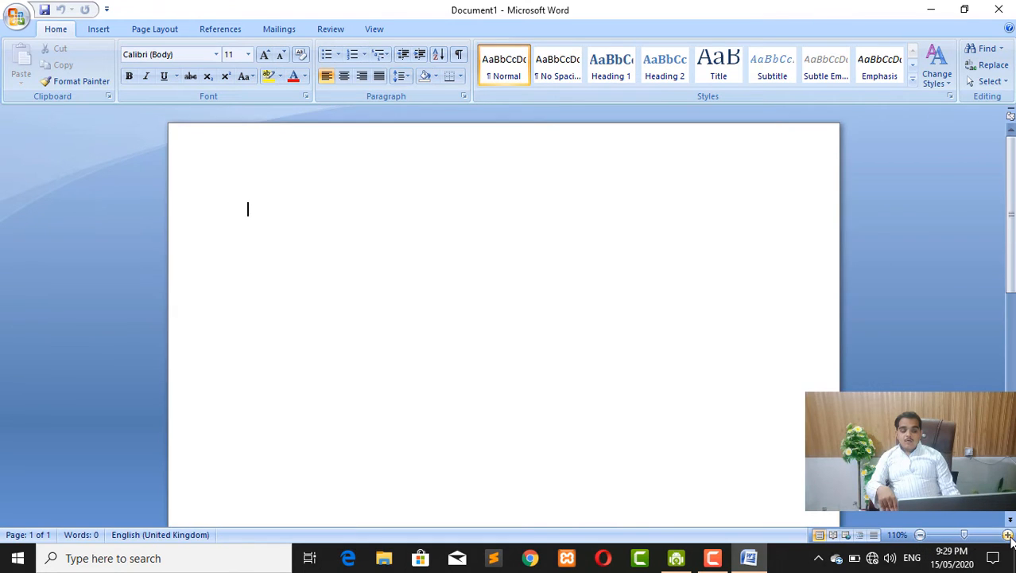
left_click(1007, 534)
left_click(920, 536)
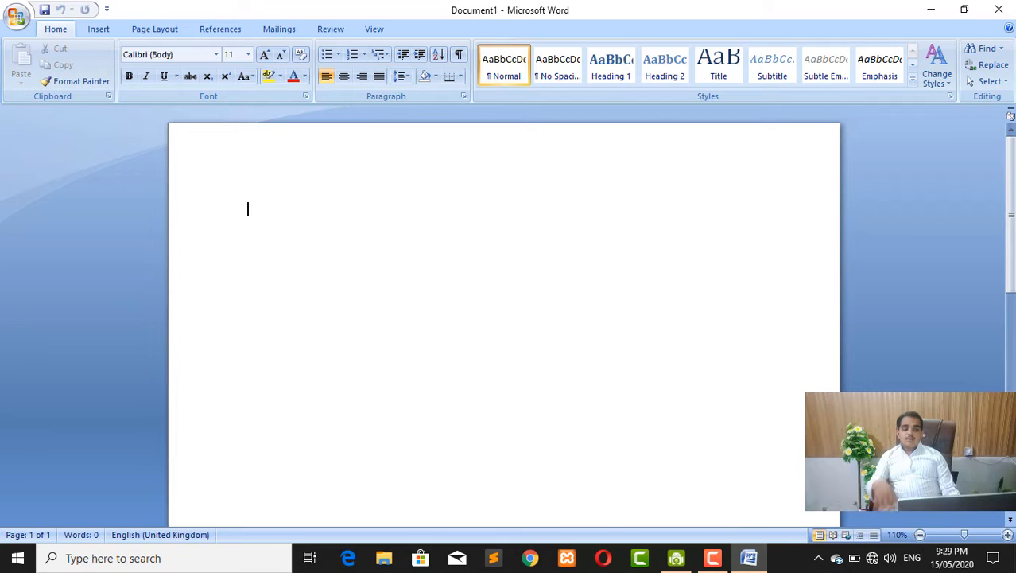
- Look over the length of the blank page from its upper part to its lower part and back
left_click_drag(1008, 163, 1013, 323)
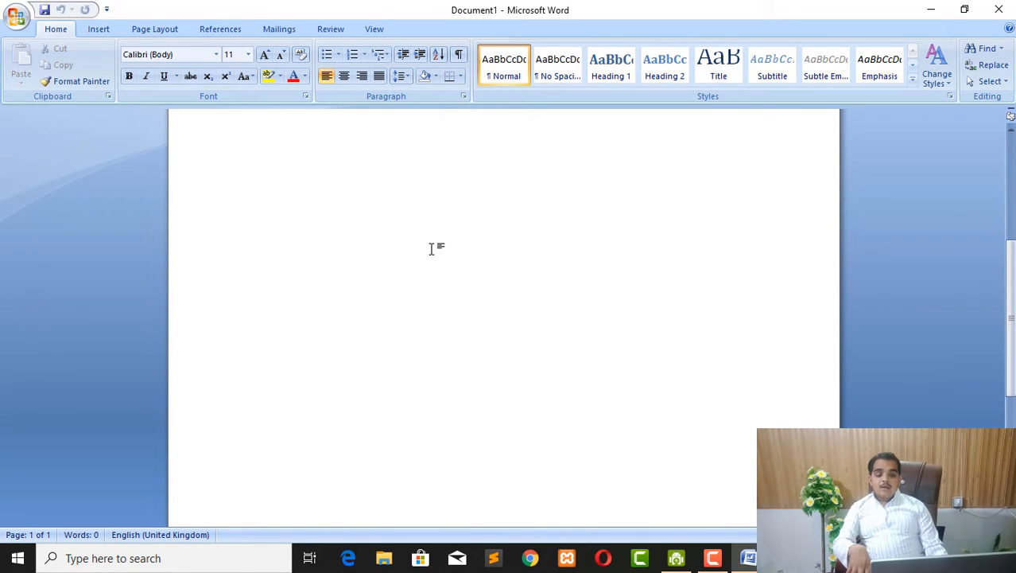
scroll(431, 248, "up", 4)
scroll(431, 249, "down", 5)
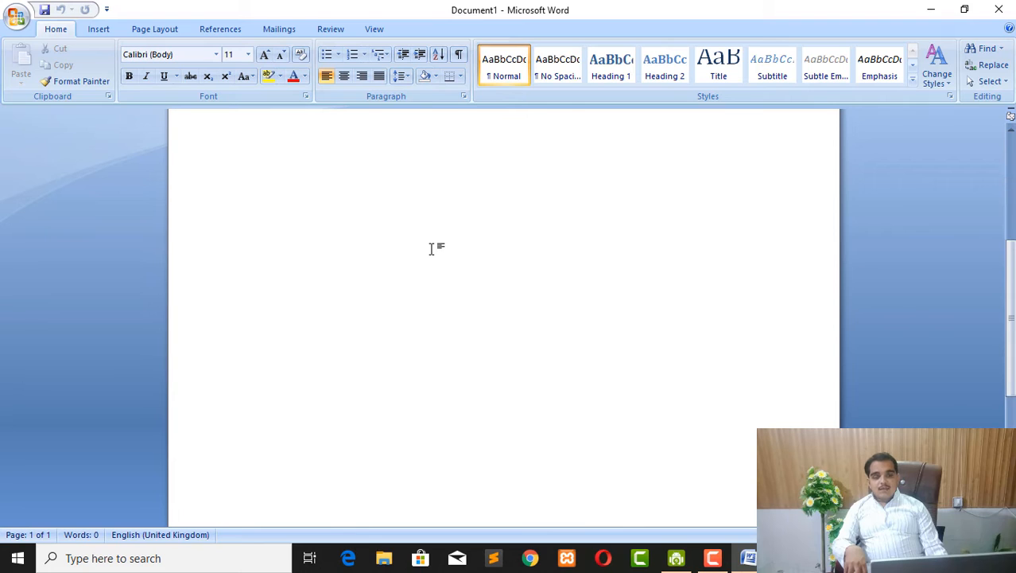
scroll(431, 249, "up", 5)
scroll(431, 249, "down", 4)
scroll(431, 248, "up", 3)
scroll(431, 250, "down", 6)
scroll(426, 274, "up", 4)
scroll(425, 274, "down", 4)
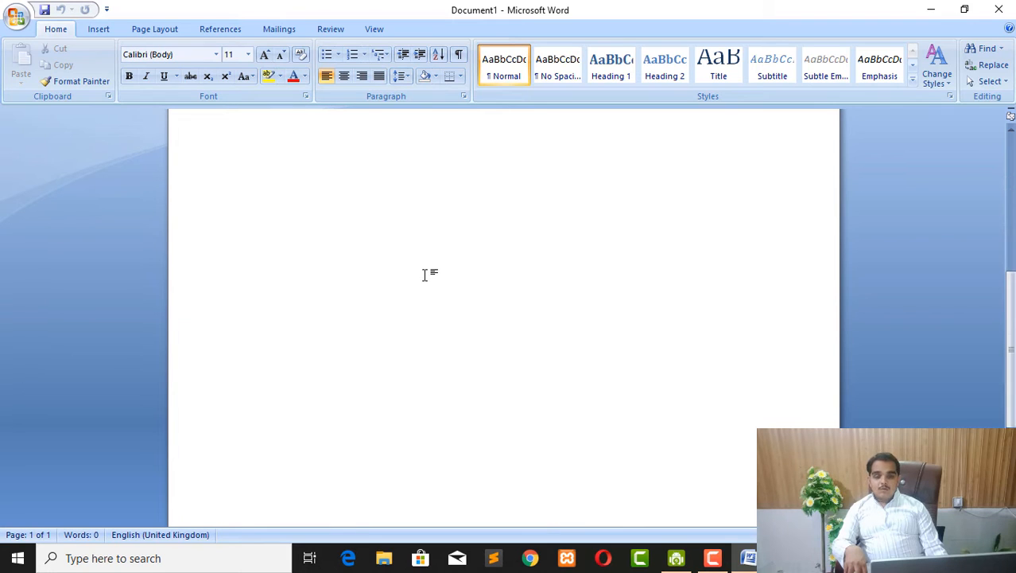
scroll(426, 274, "up", 5)
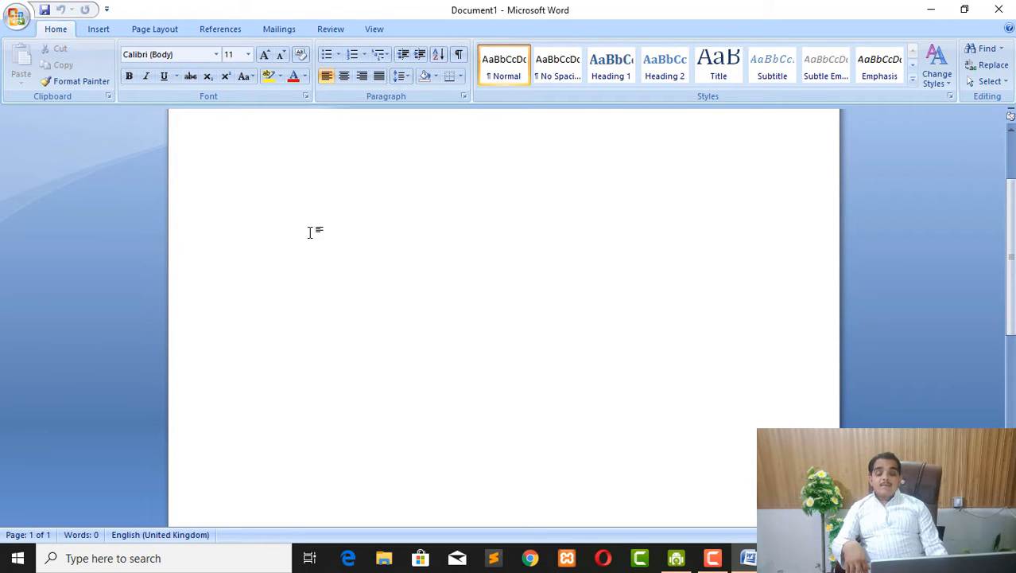
scroll(310, 231, "up", 1)
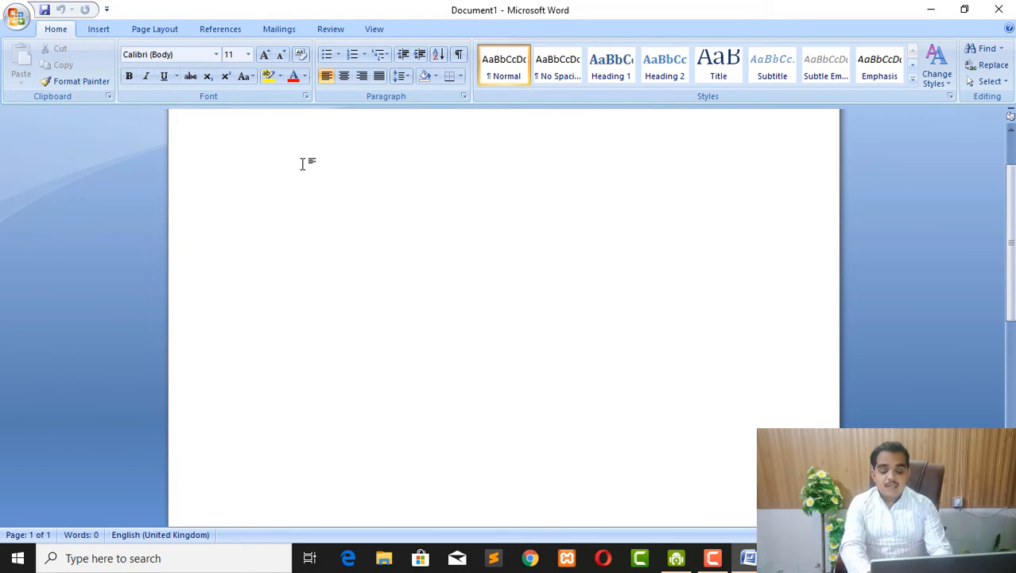
- Enter the text "Golden way" on the first line of the document
type("Go")
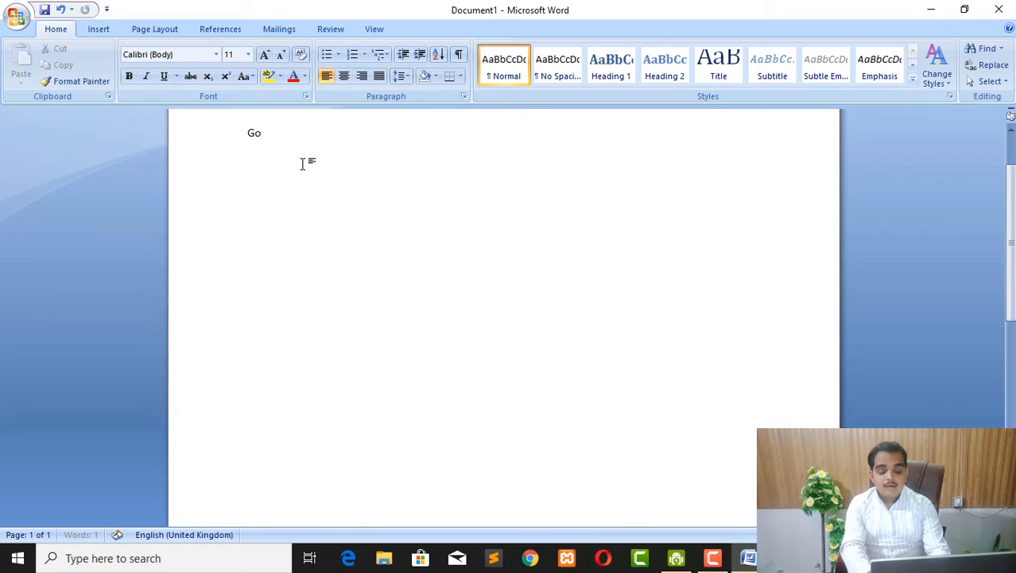
type("lden")
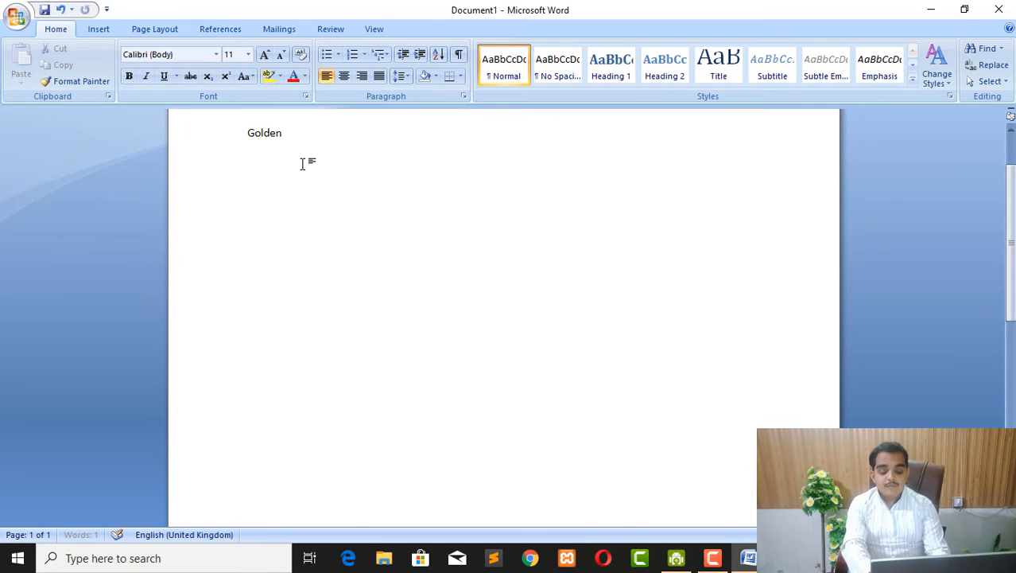
type(" way")
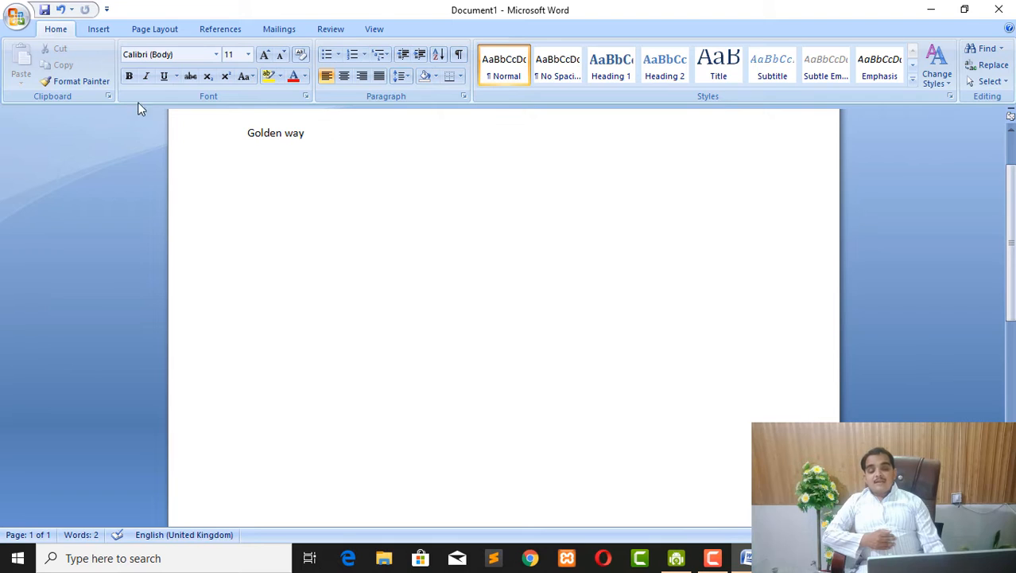
- Cut the text "Golden way" and paste it several lines further down the page
left_click(274, 135)
left_click(310, 133)
left_click_drag(310, 133, 249, 133)
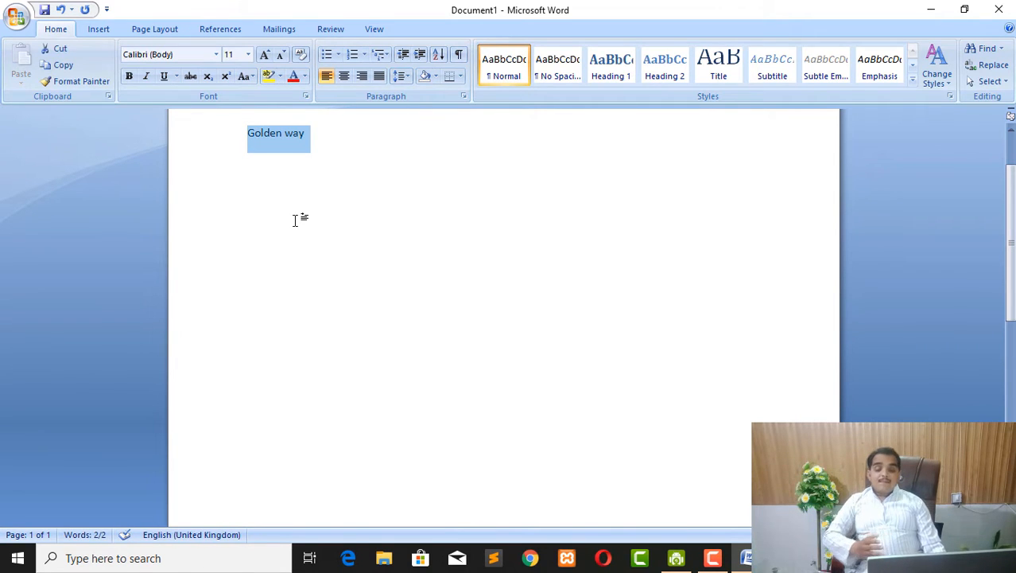
left_click(69, 63)
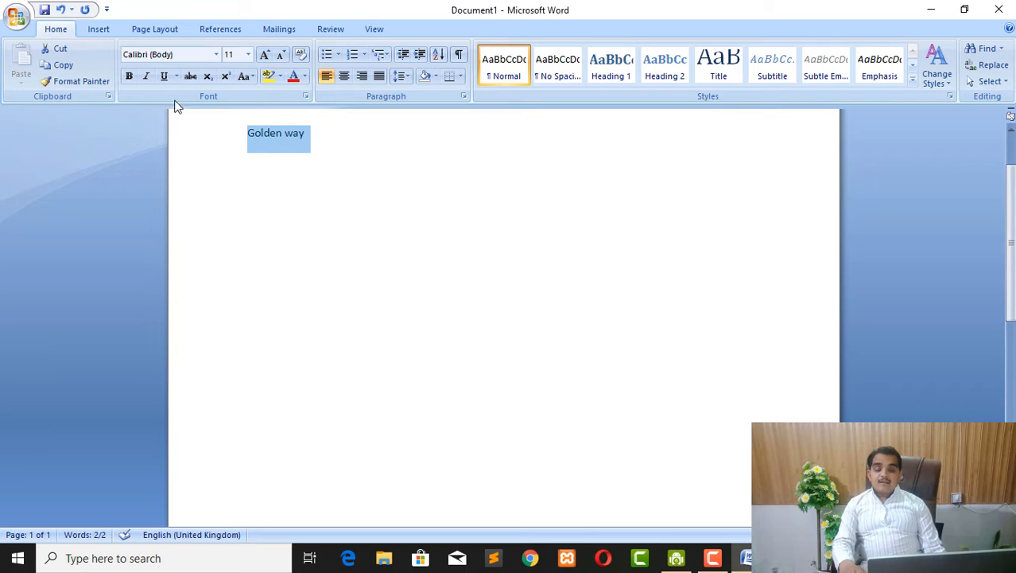
left_click(60, 51)
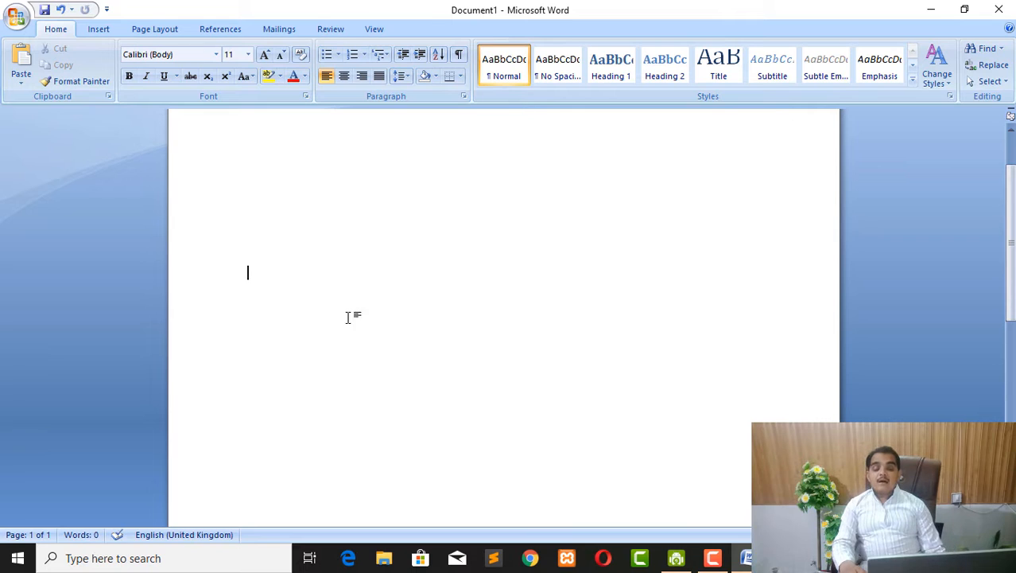
left_click(21, 64)
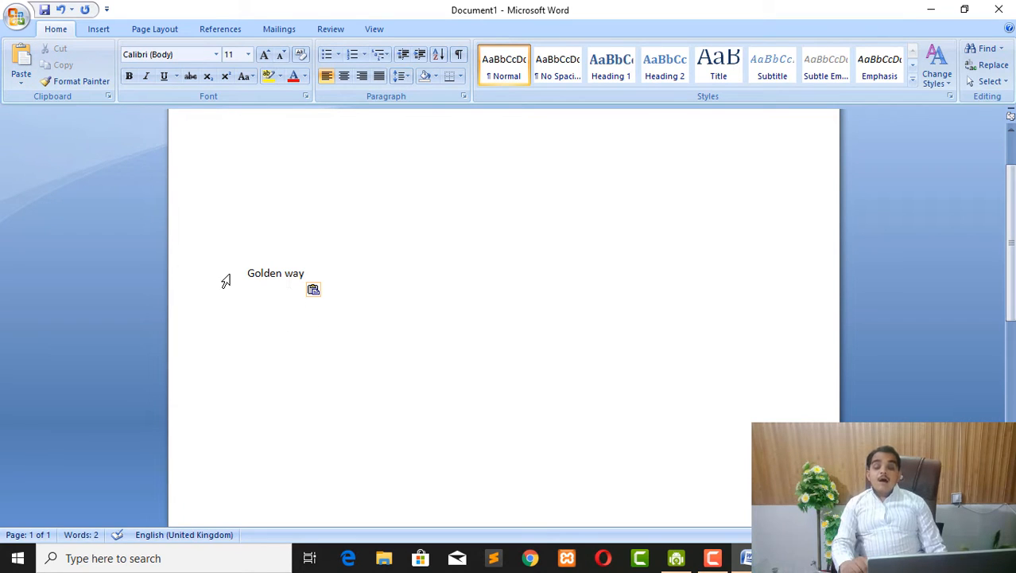
- Copy the "Golden way" line and paste it three times in the blank area above the original
left_click_drag(326, 274, 245, 270)
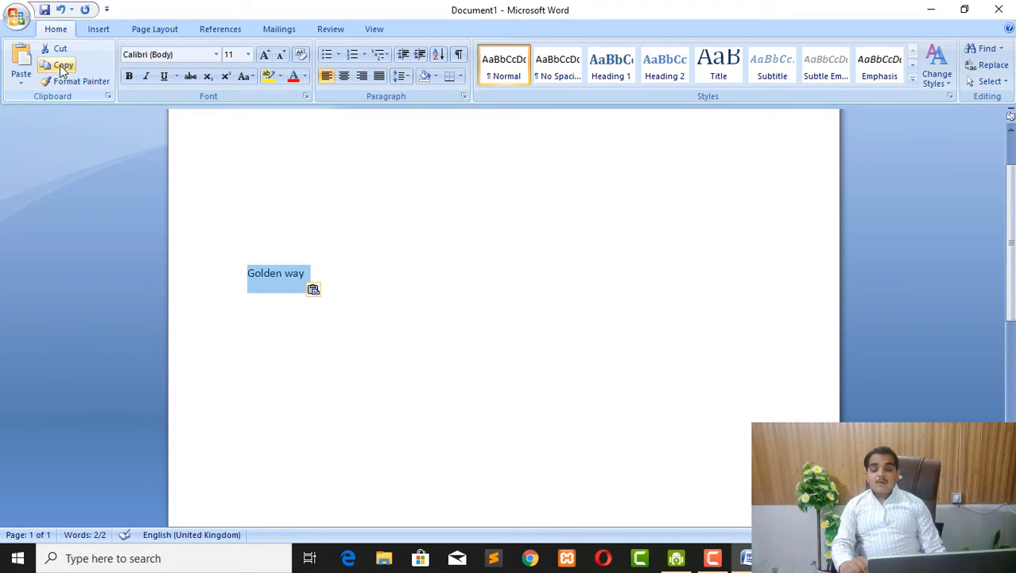
left_click(63, 66)
left_click(281, 327)
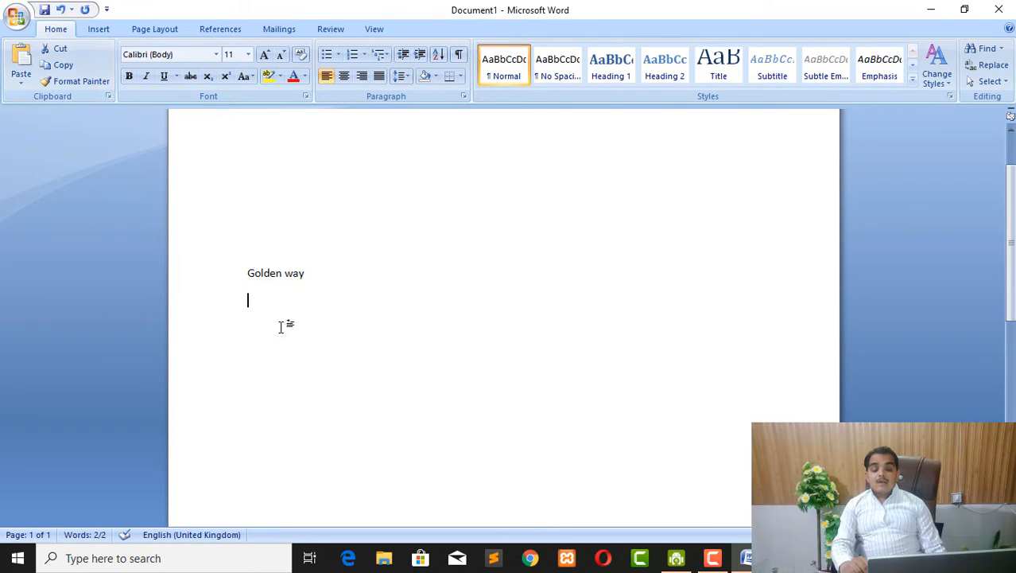
left_click(250, 167)
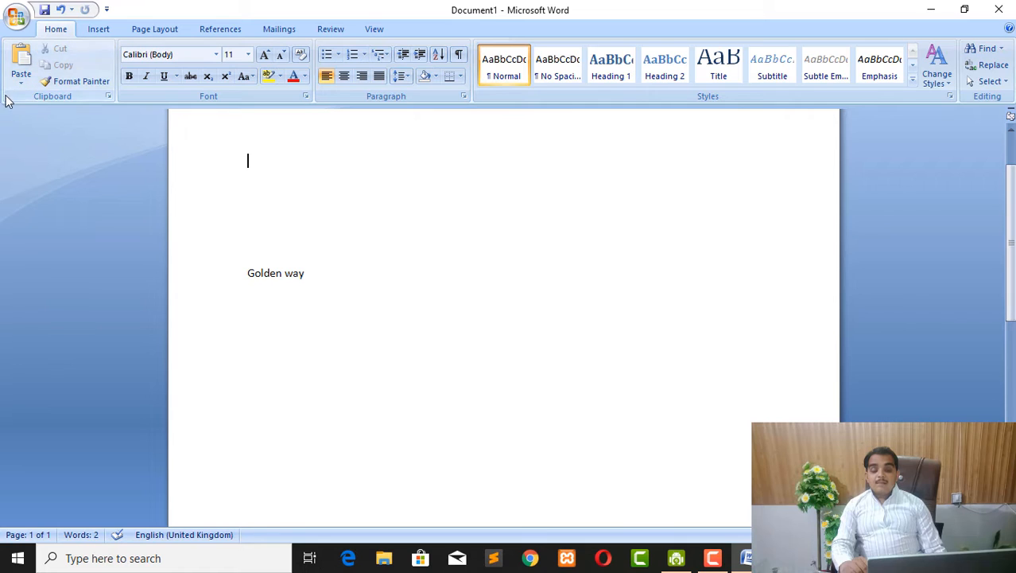
left_click(21, 53)
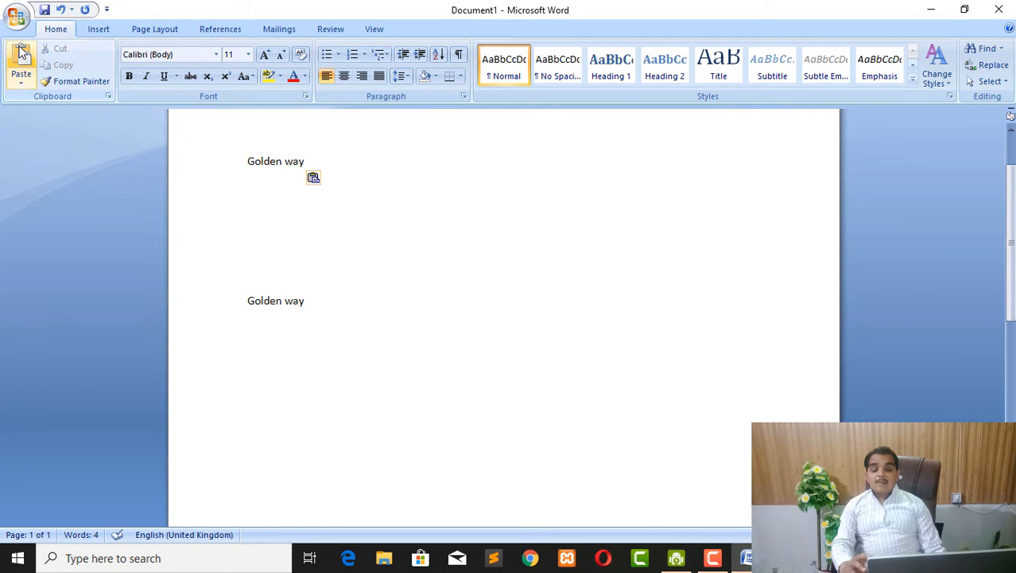
left_click(21, 52)
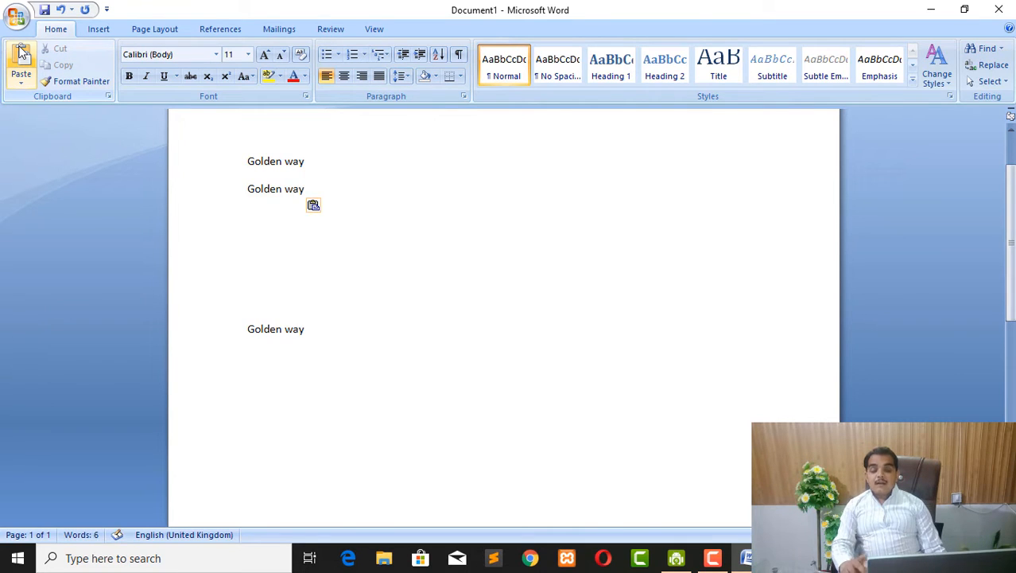
left_click(21, 53)
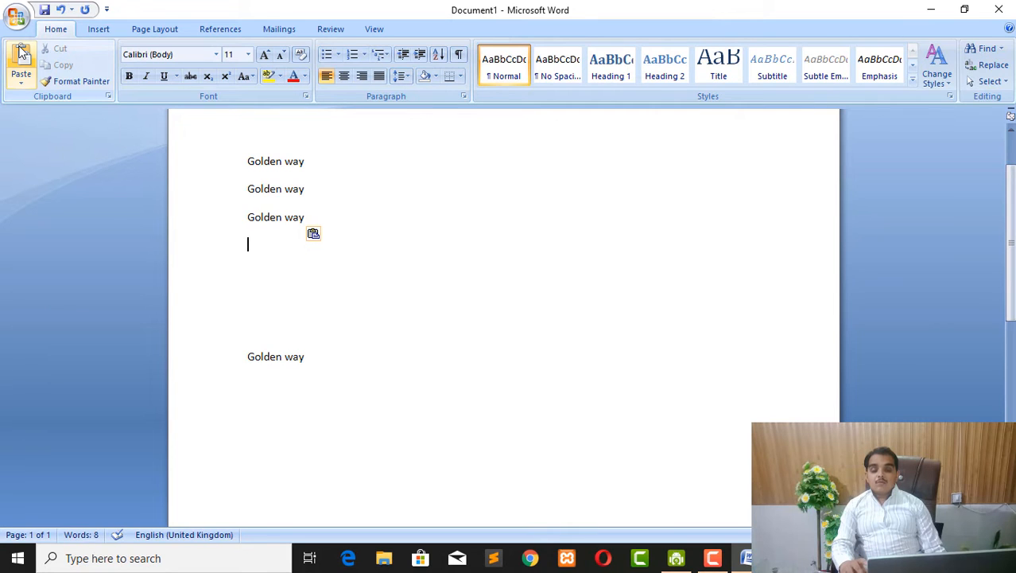
- Select the first "Golden way" line, grow its font in increments, and shrink it to size 16
left_click(307, 162)
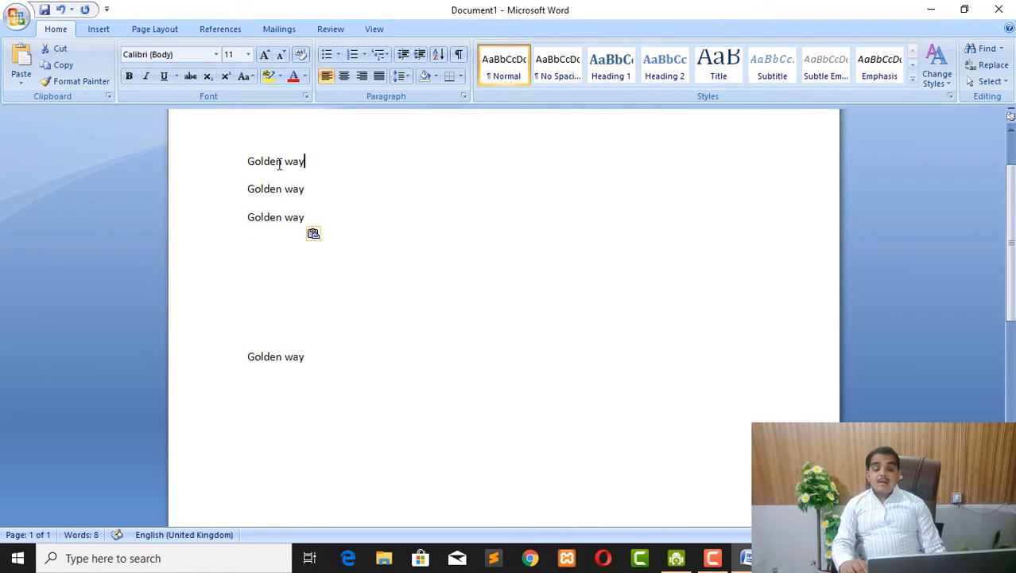
triple_click(280, 163)
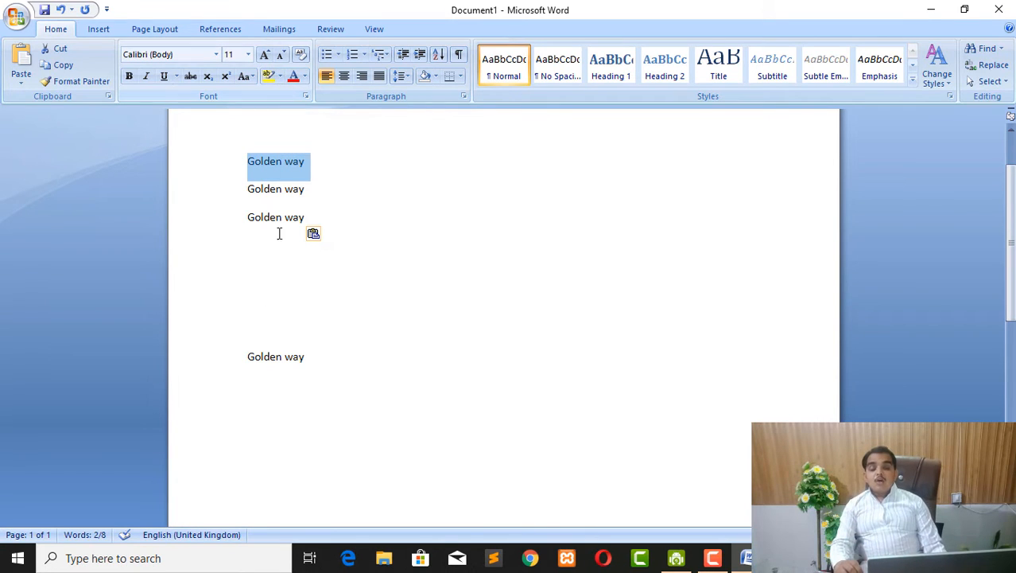
left_click(265, 55)
left_click(265, 55)
left_click(265, 55)
left_click(264, 55)
left_click(265, 55)
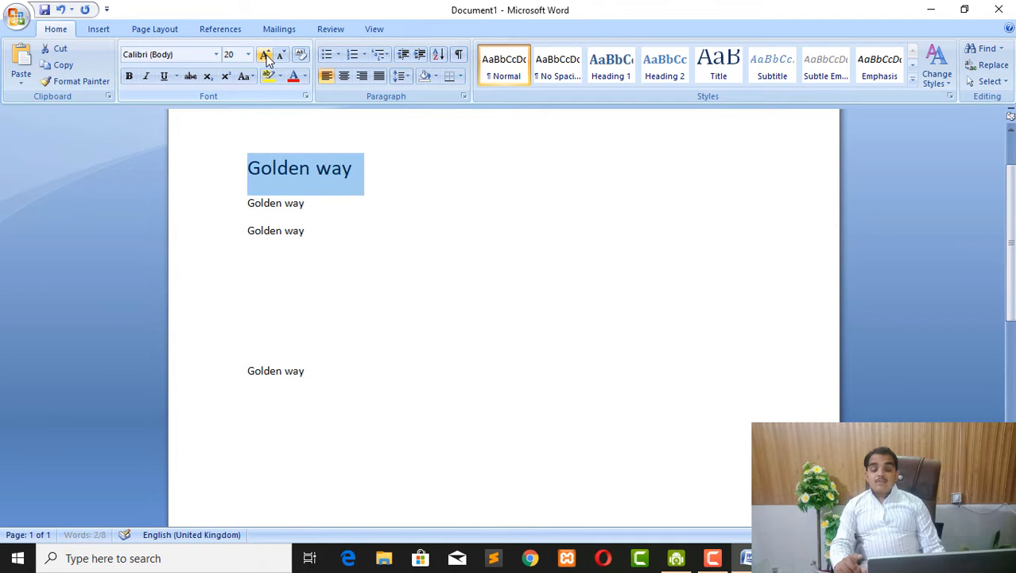
left_click(264, 55)
left_click(282, 55)
left_click(282, 56)
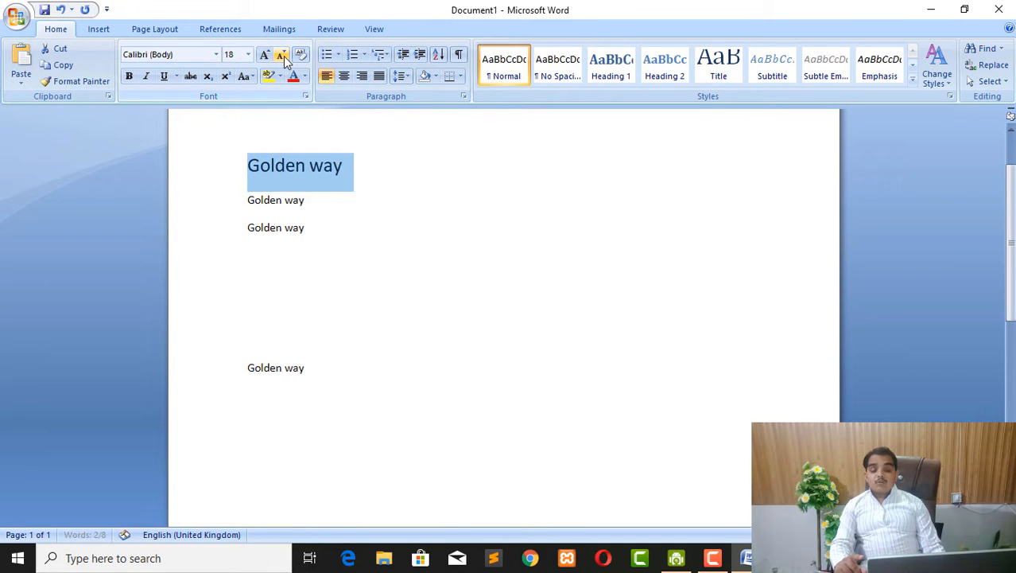
left_click(283, 56)
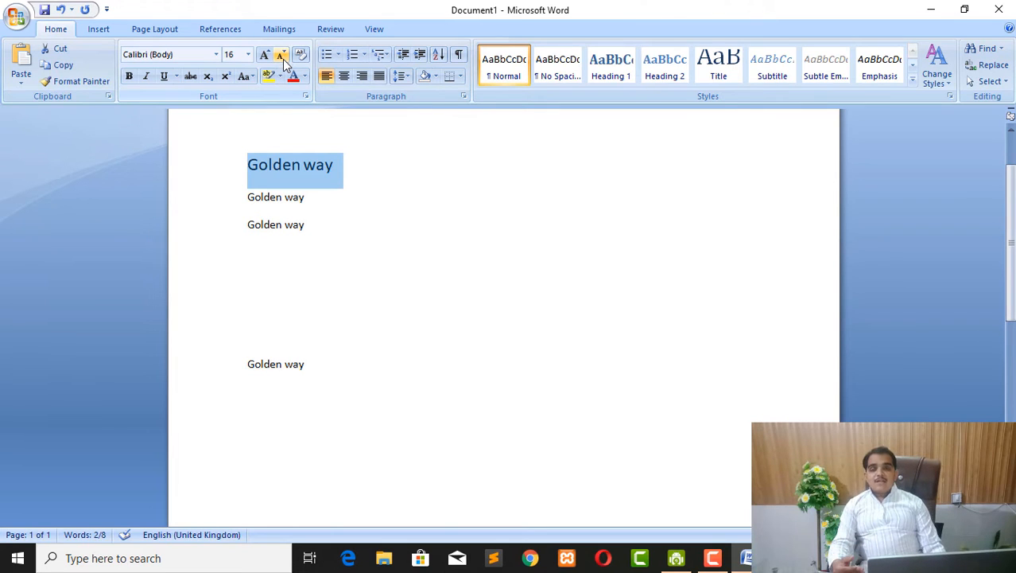
- Set the font size of the selected first "Golden way" line to the custom value 23
left_click(249, 55)
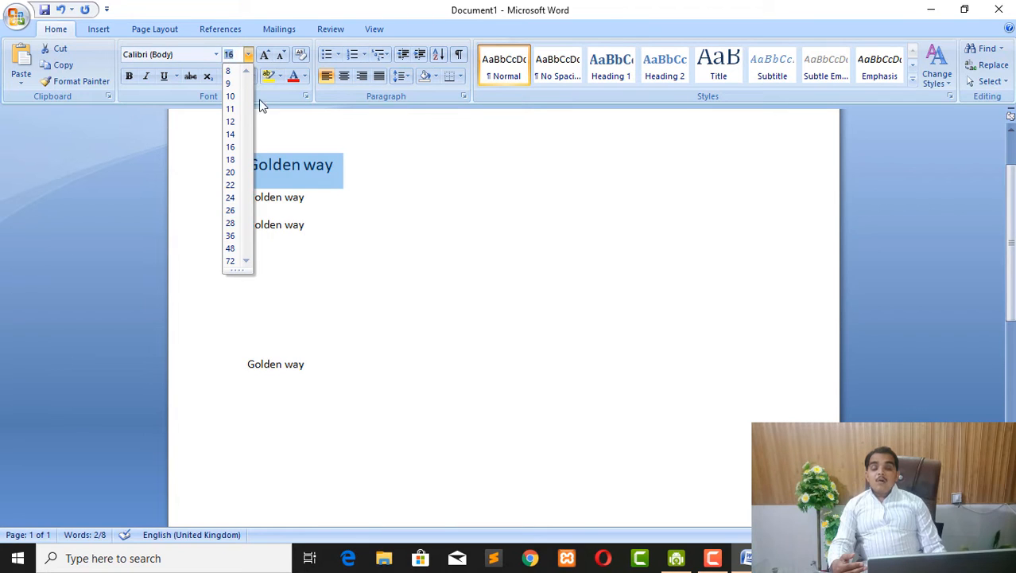
key("BackSpace")
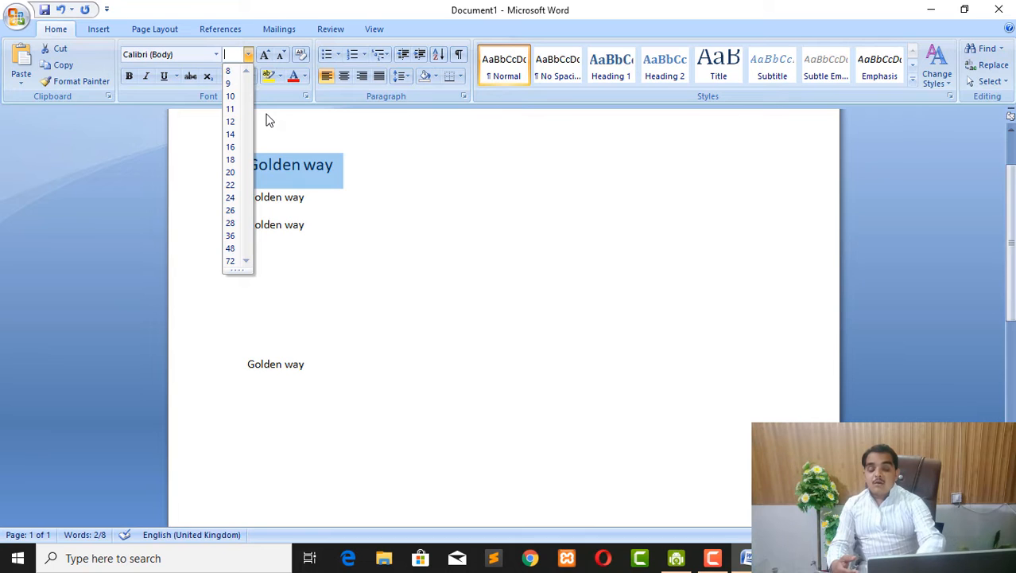
type("23")
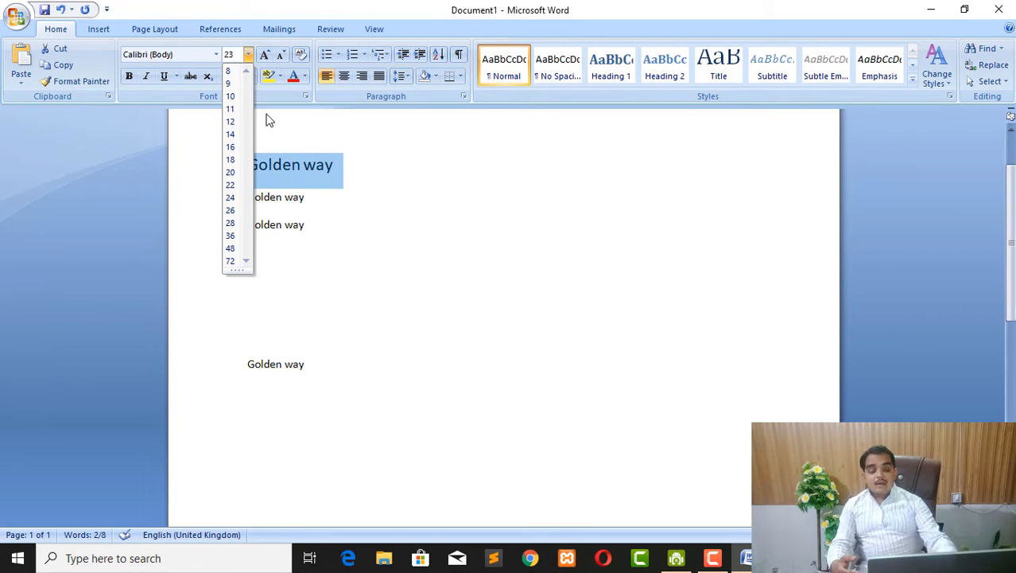
key("Return")
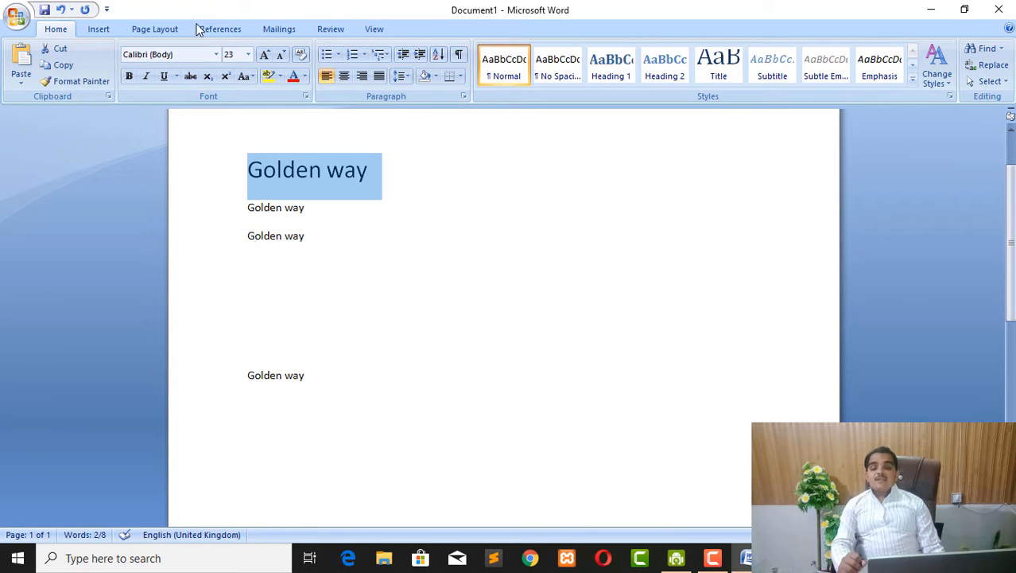
- Change the font of the selected first "Golden way" line to Cooper Black
left_click(216, 54)
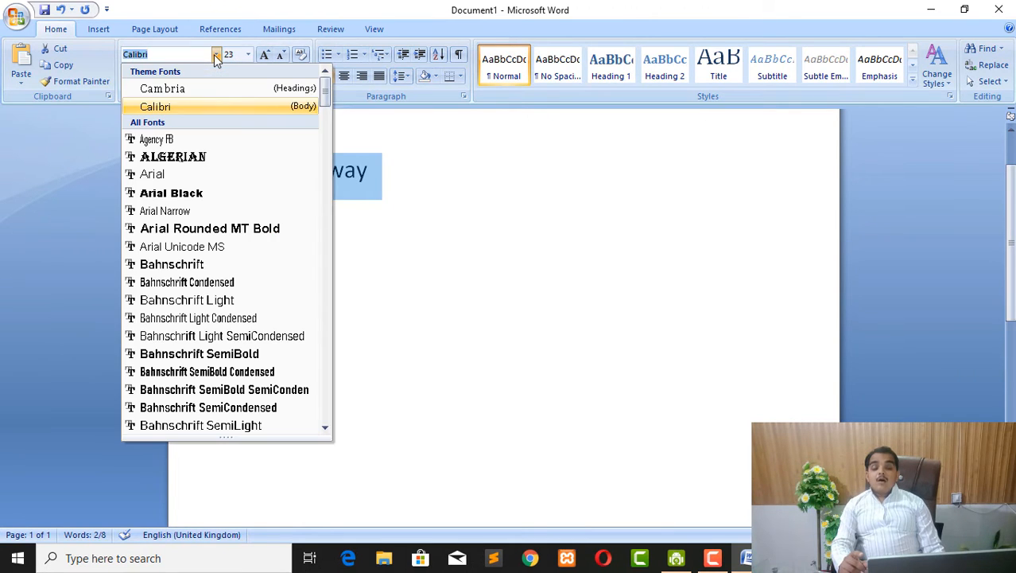
scroll(221, 183, "down", 6)
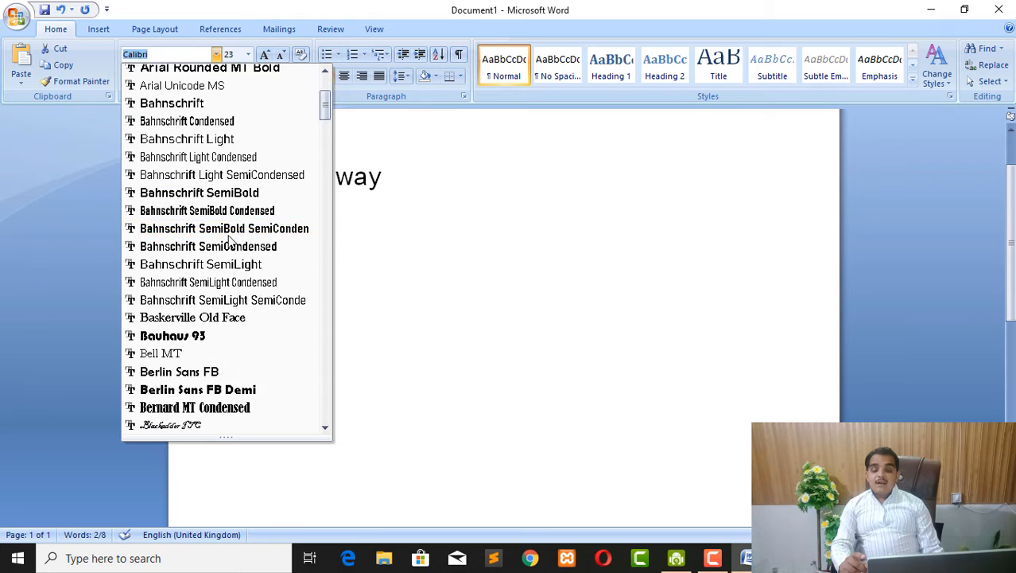
scroll(216, 347, "down", 6)
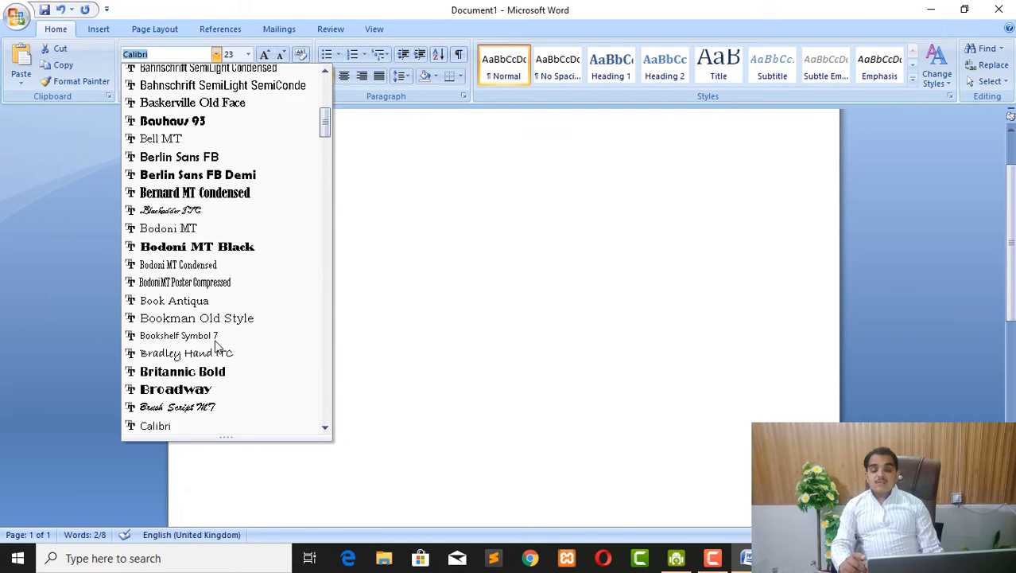
scroll(217, 347, "down", 5)
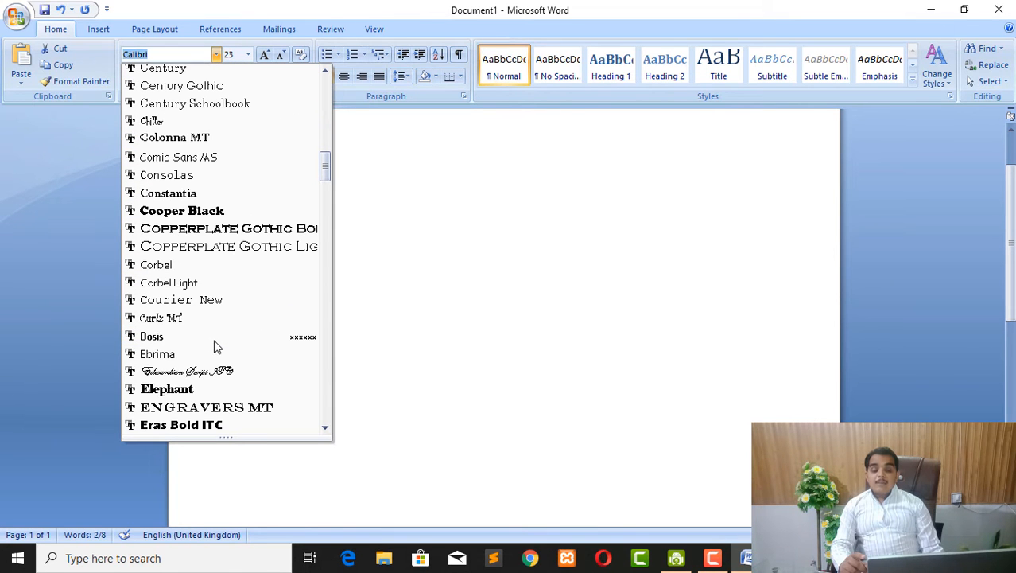
left_click(201, 214)
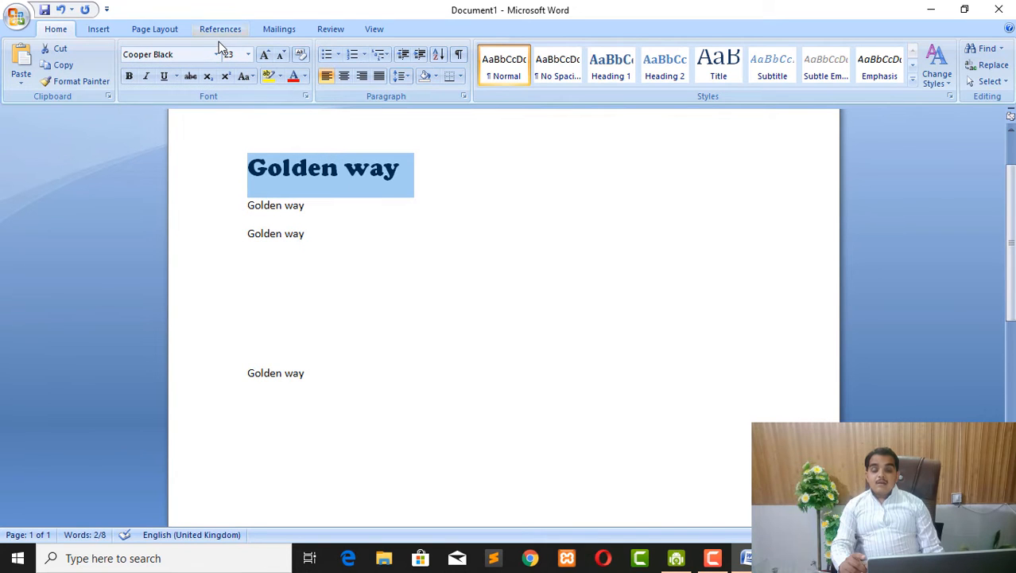
- Browse the font list and apply Harlow Solid Italic to the selected first "Golden way" line
left_click(218, 54)
scroll(180, 346, "down", 10)
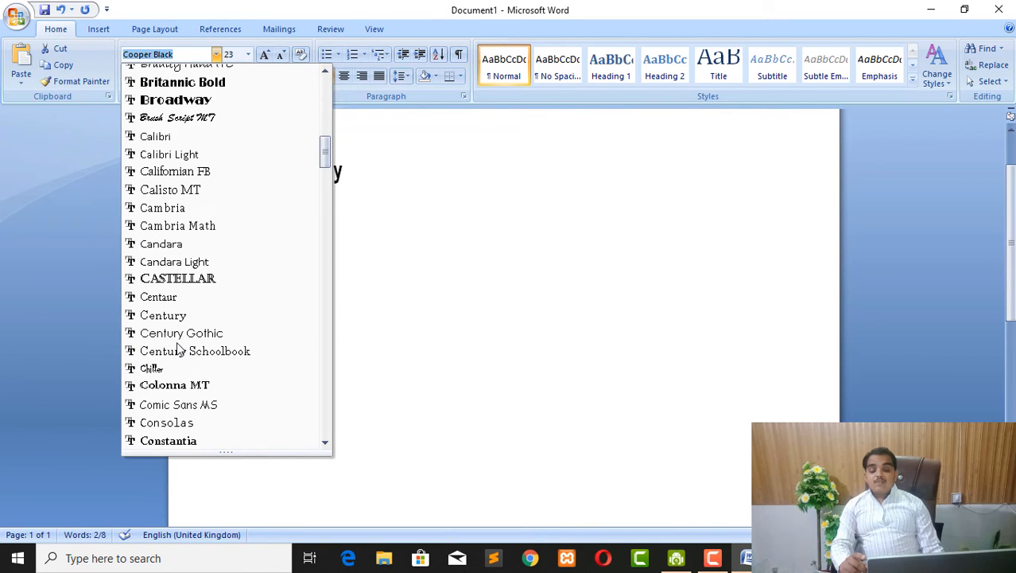
scroll(179, 349, "up", 7)
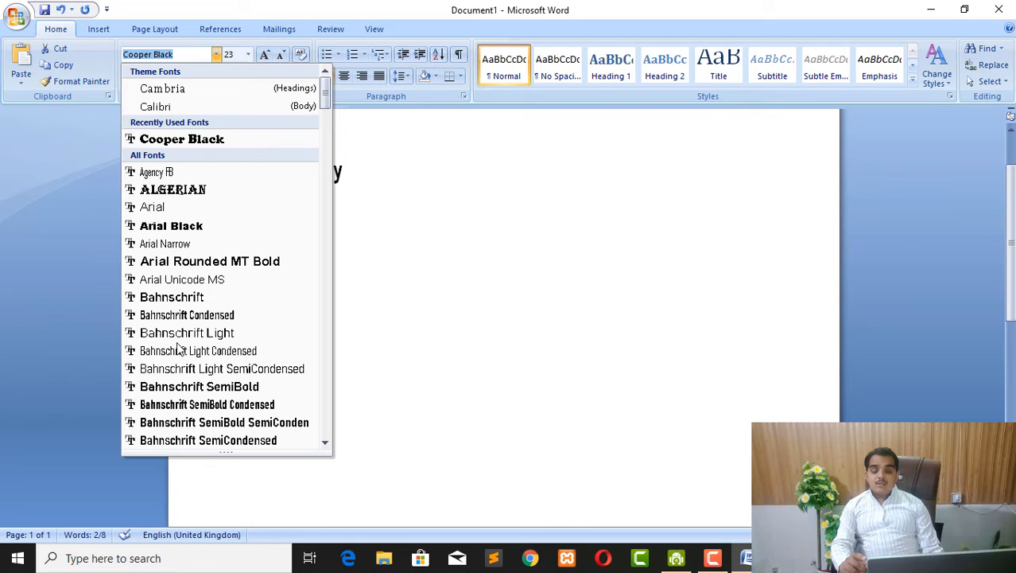
scroll(178, 350, "down", 15)
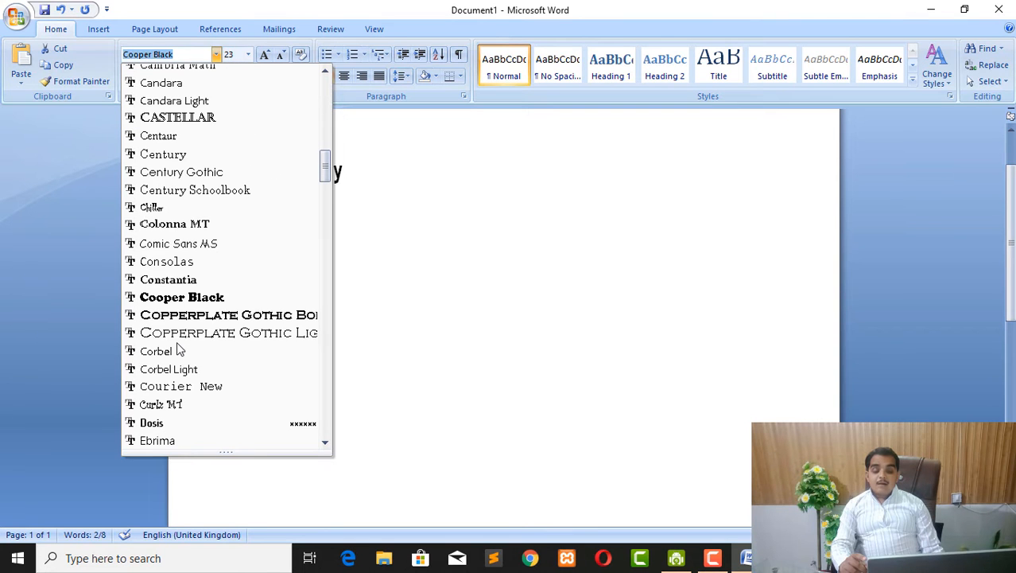
scroll(178, 350, "down", 5)
scroll(179, 350, "down", 4)
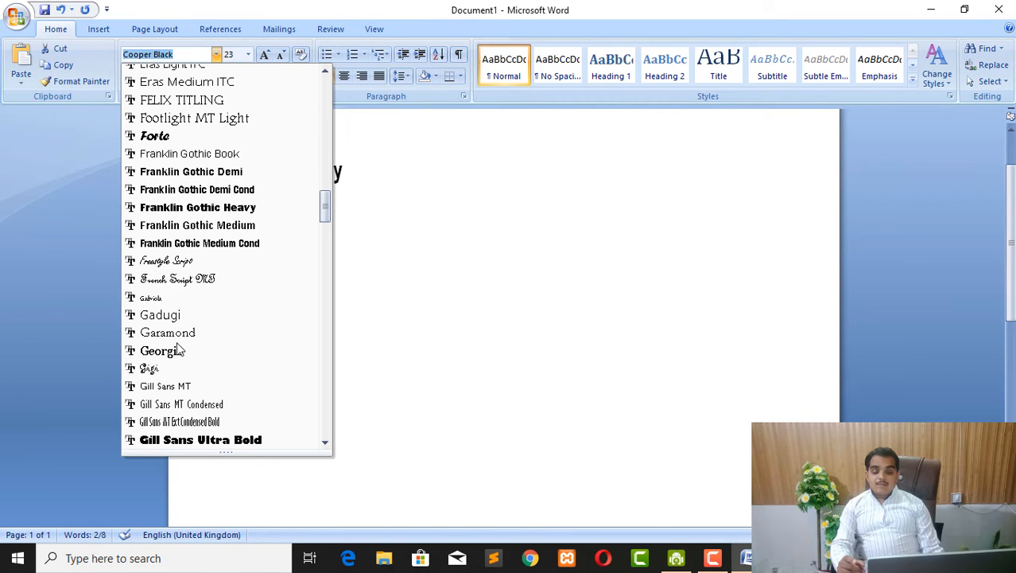
scroll(178, 350, "down", 4)
left_click(220, 332)
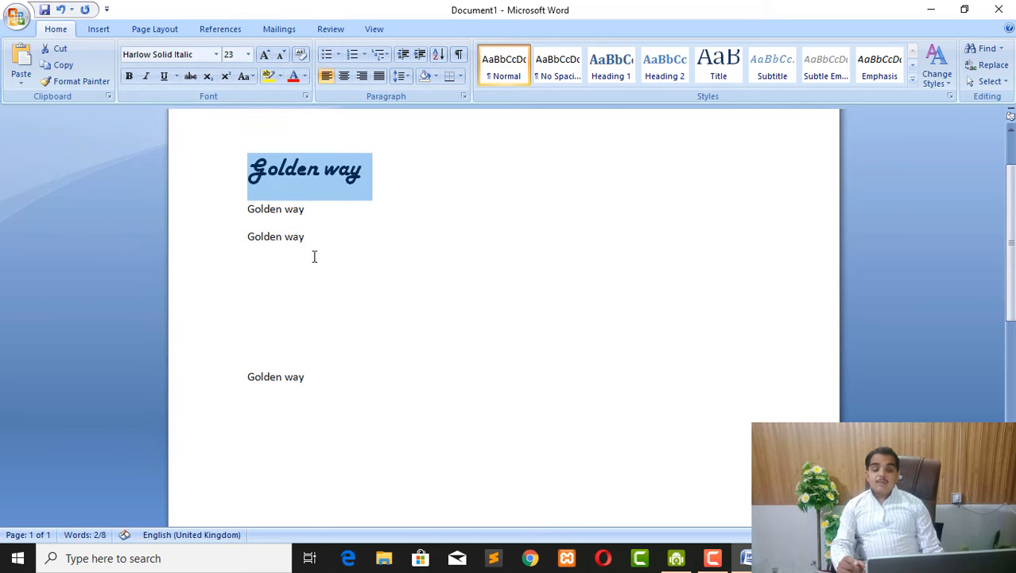
- Set the font of the selected first "Golden way" line to Times New Roman
left_click(216, 56)
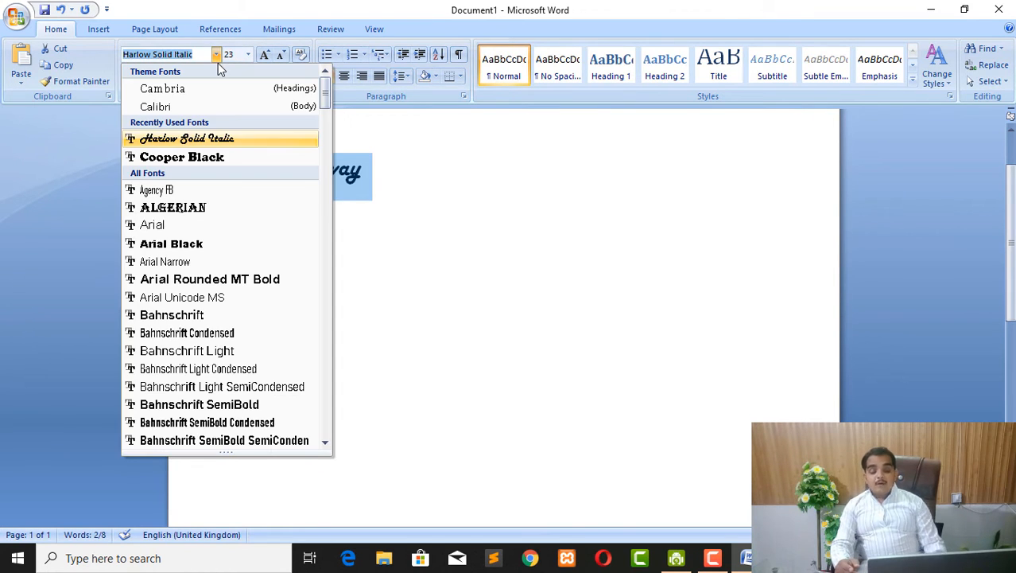
type("Times New Roman")
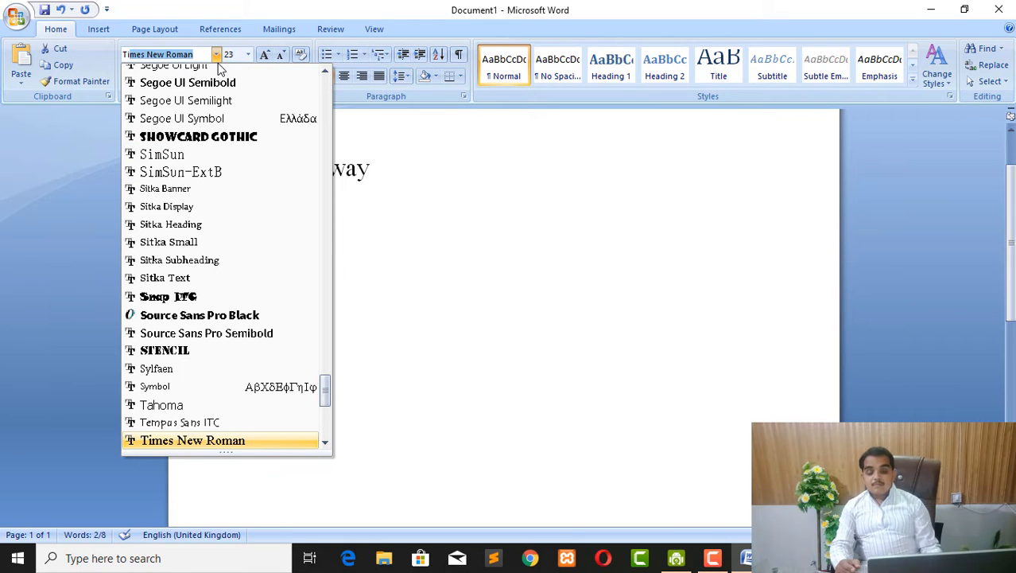
left_click(193, 443)
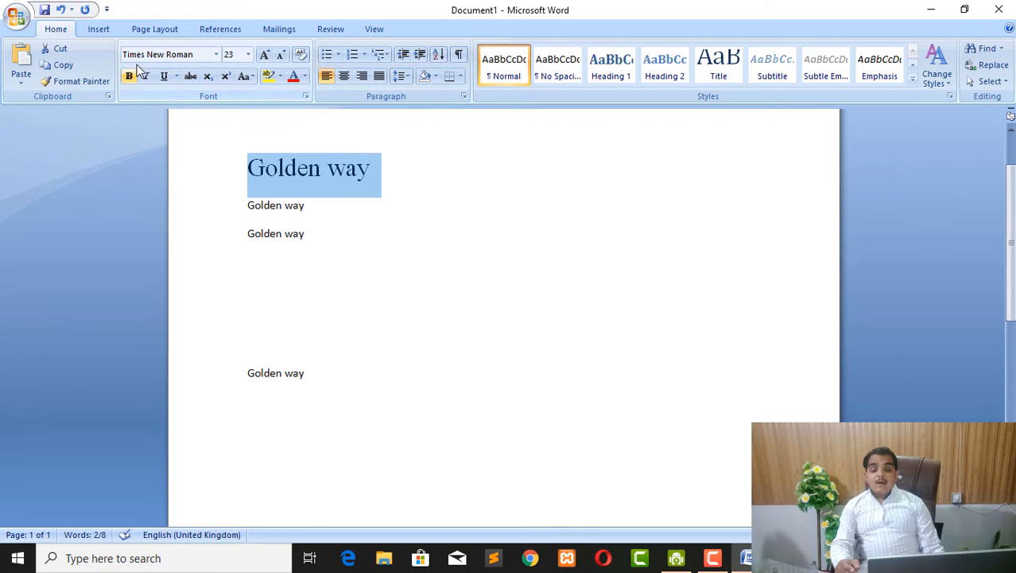
- Toggle bold on and off several times for the selected first "Golden way" line, leaving it off
left_click(134, 77)
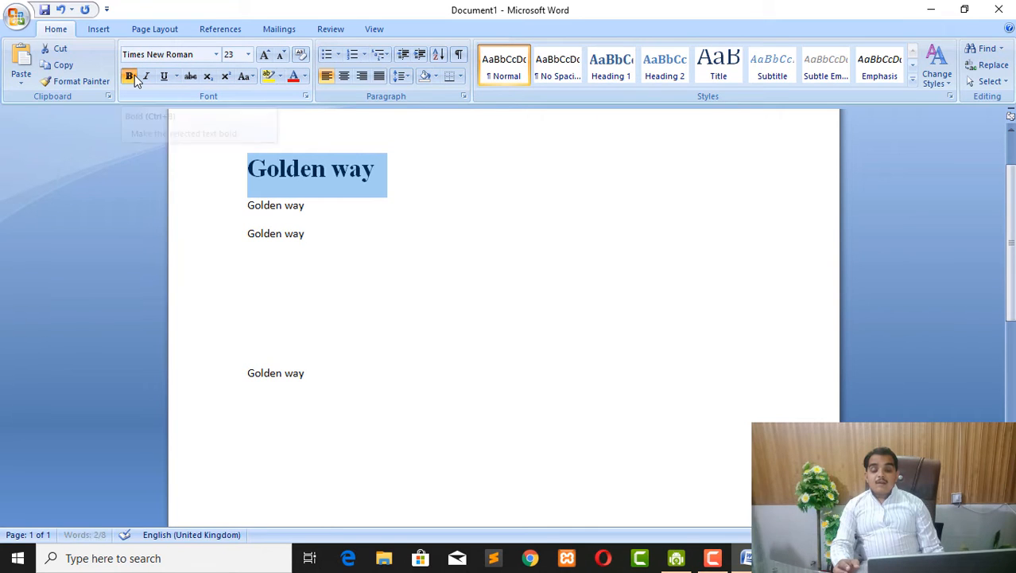
left_click(134, 78)
left_click(130, 76)
left_click(129, 76)
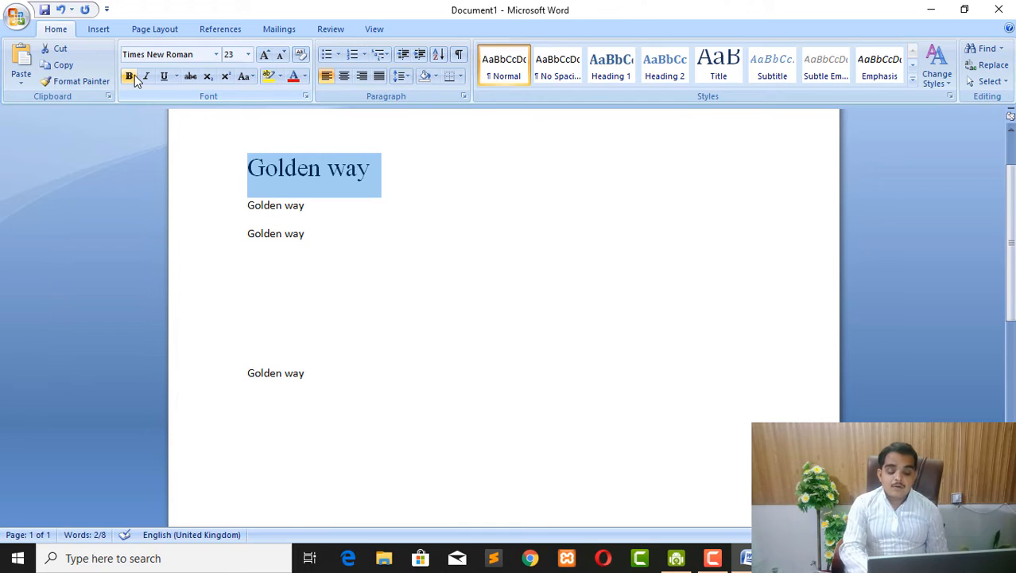
left_click(135, 78)
left_click(130, 76)
left_click(130, 77)
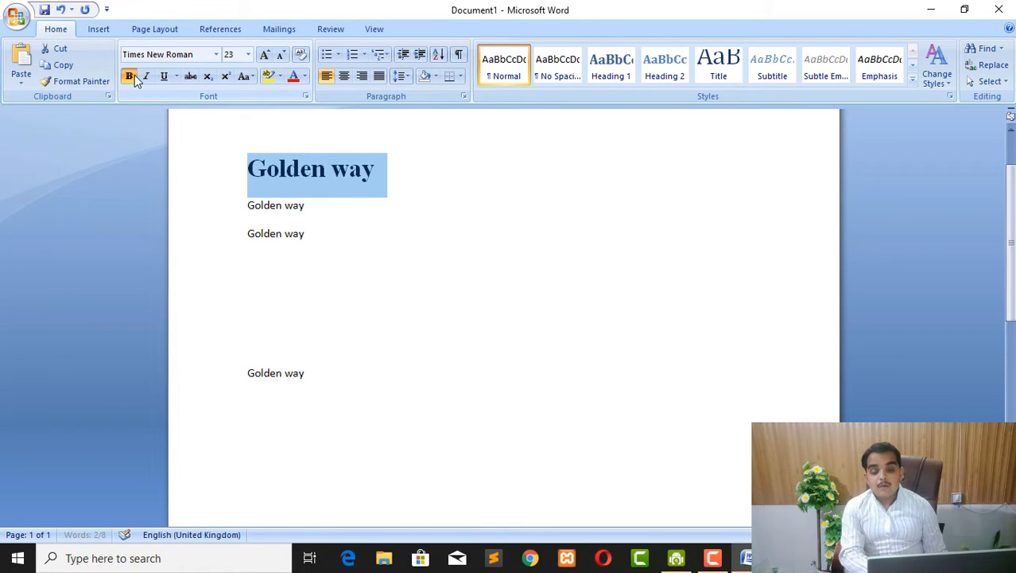
left_click(129, 77)
left_click(132, 77)
left_click(132, 77)
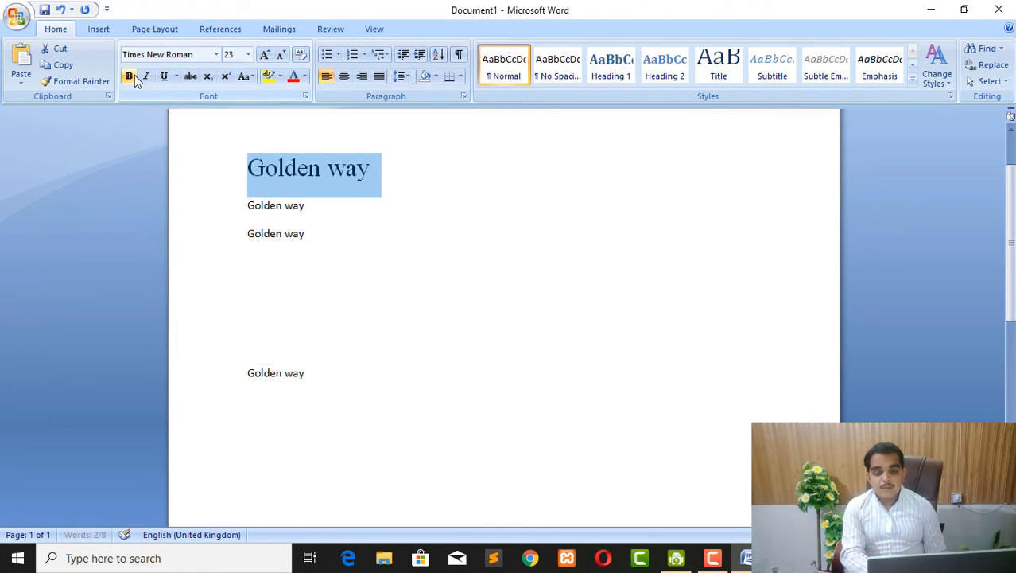
left_click(132, 77)
left_click(132, 77)
left_click(132, 77)
left_click(132, 78)
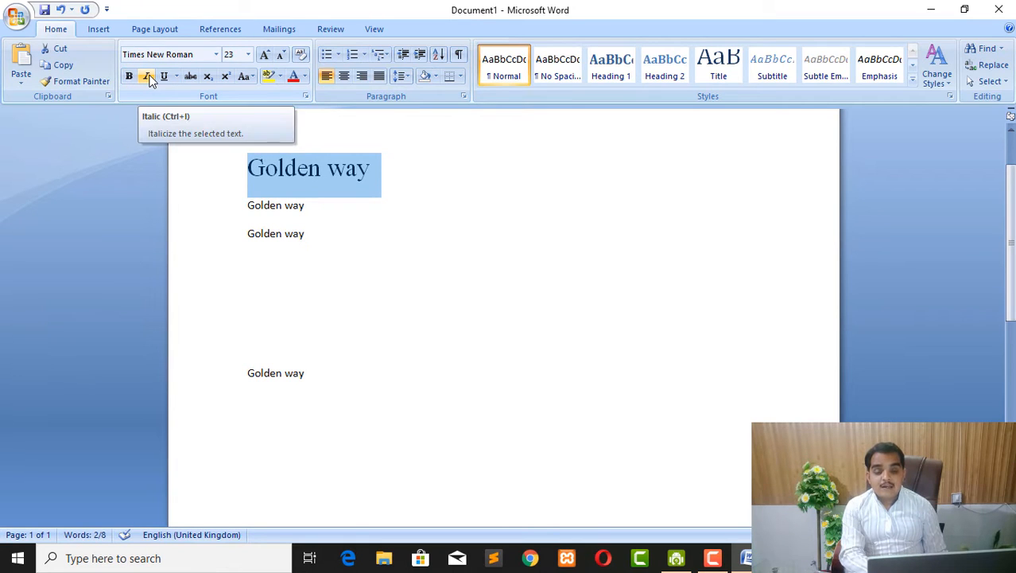
- Toggle italic on and off several times for the selected first "Golden way" line, leaving it off
left_click(147, 77)
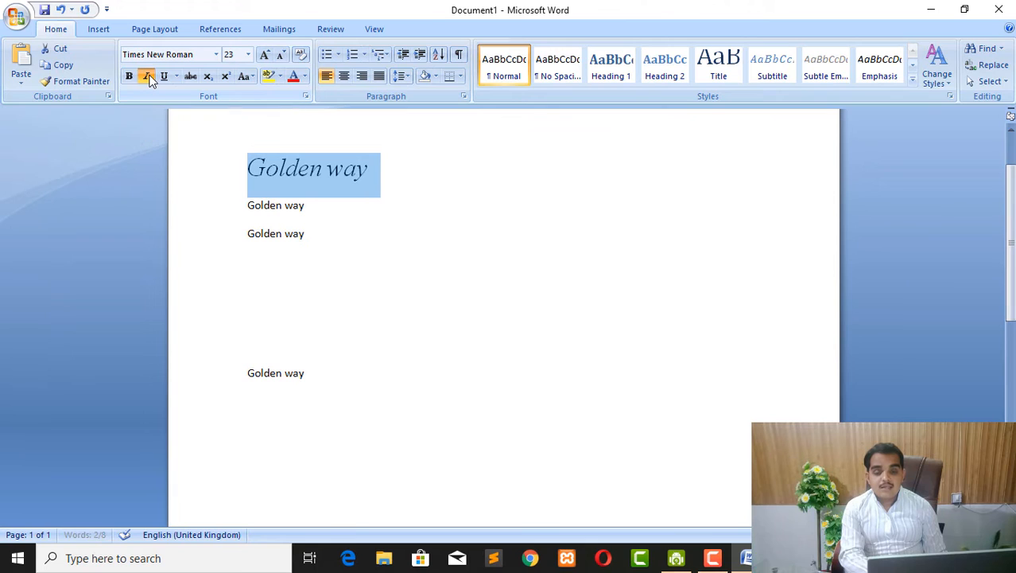
left_click(148, 77)
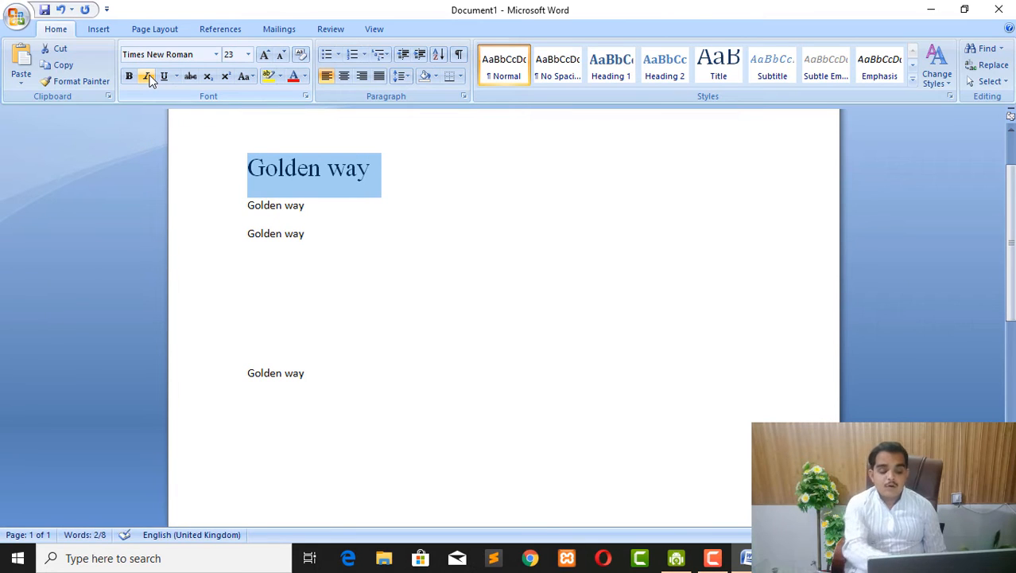
left_click(149, 78)
left_click(149, 78)
left_click(148, 78)
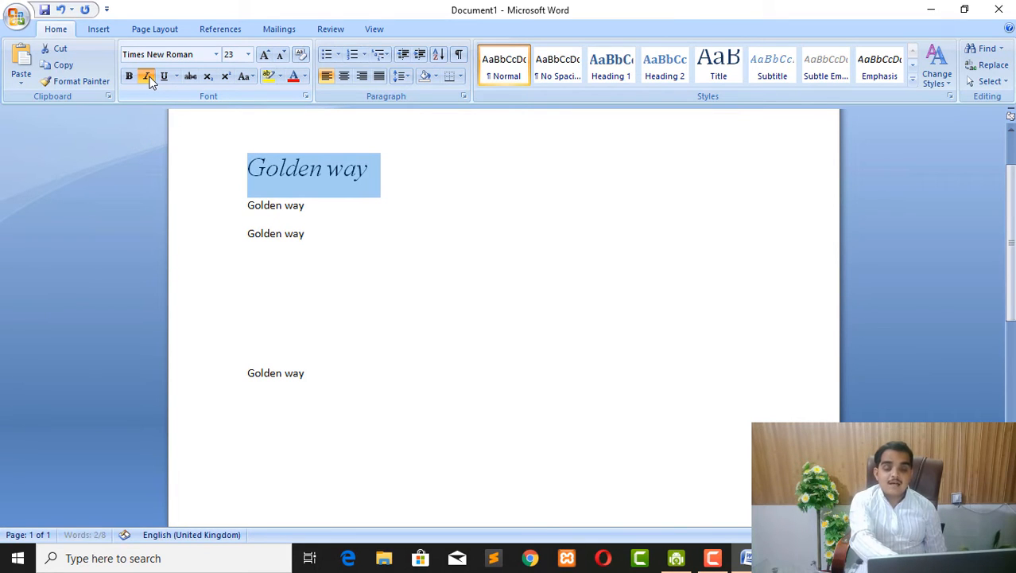
left_click(149, 78)
left_click(149, 78)
left_click(149, 78)
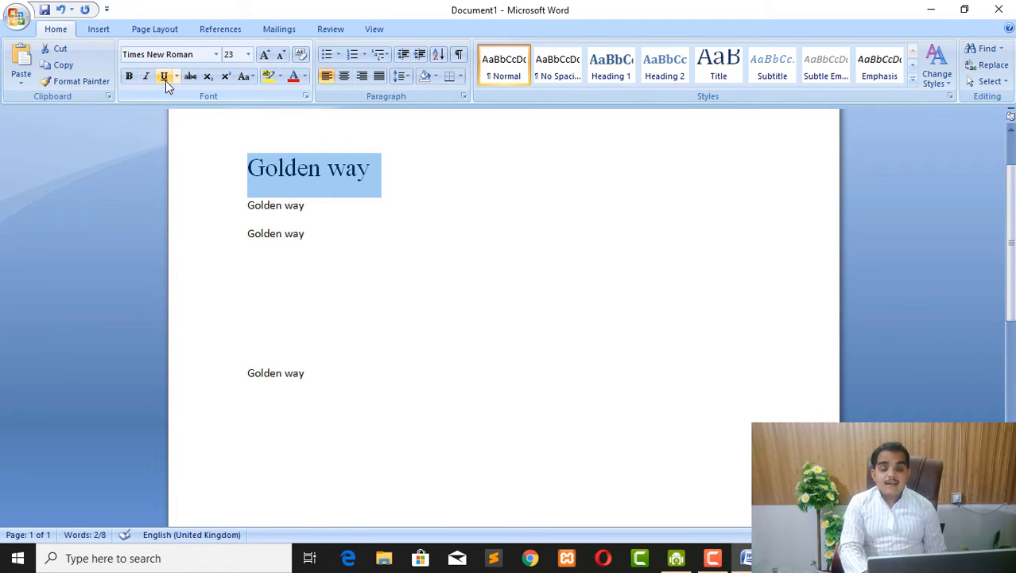
- Toggle the underline on and off several times for the selected first "Golden way" line, leaving it off
left_click(164, 77)
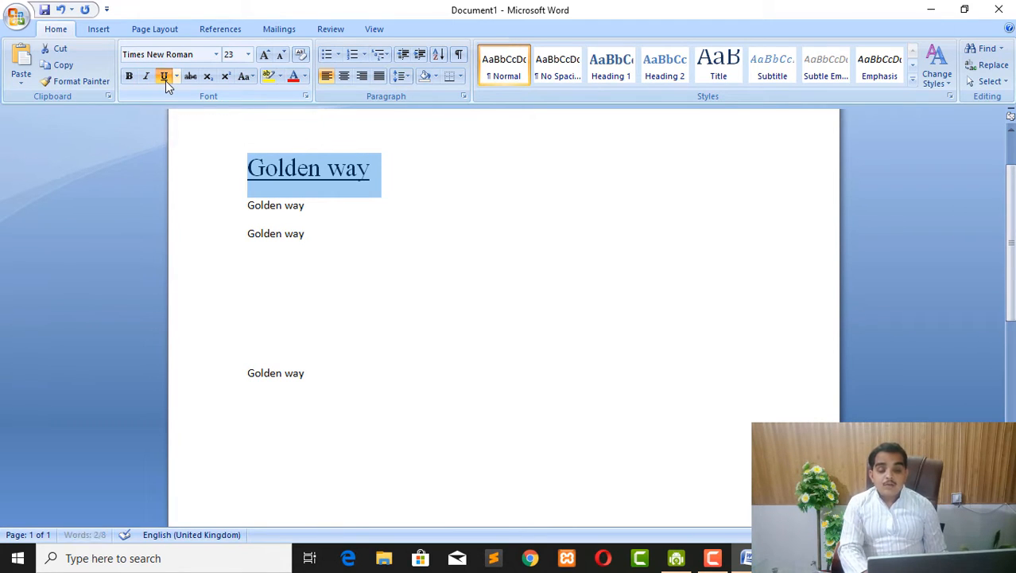
left_click(163, 77)
left_click(164, 79)
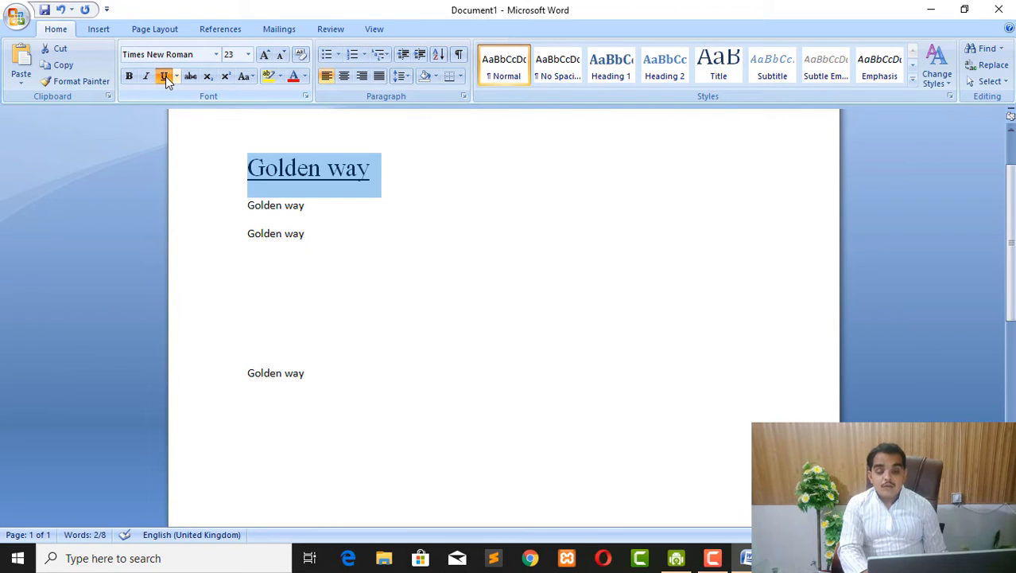
left_click(165, 77)
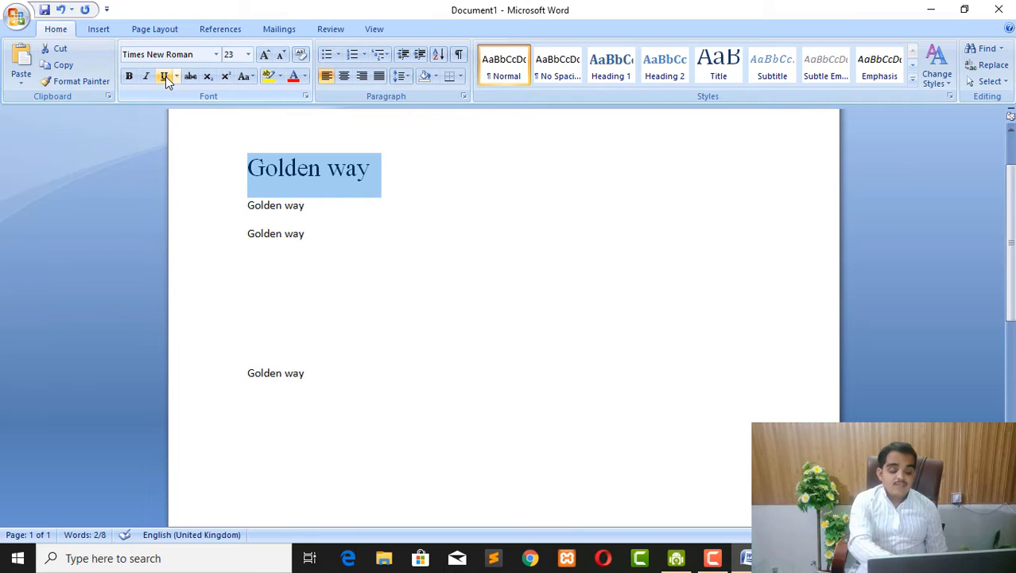
left_click(165, 78)
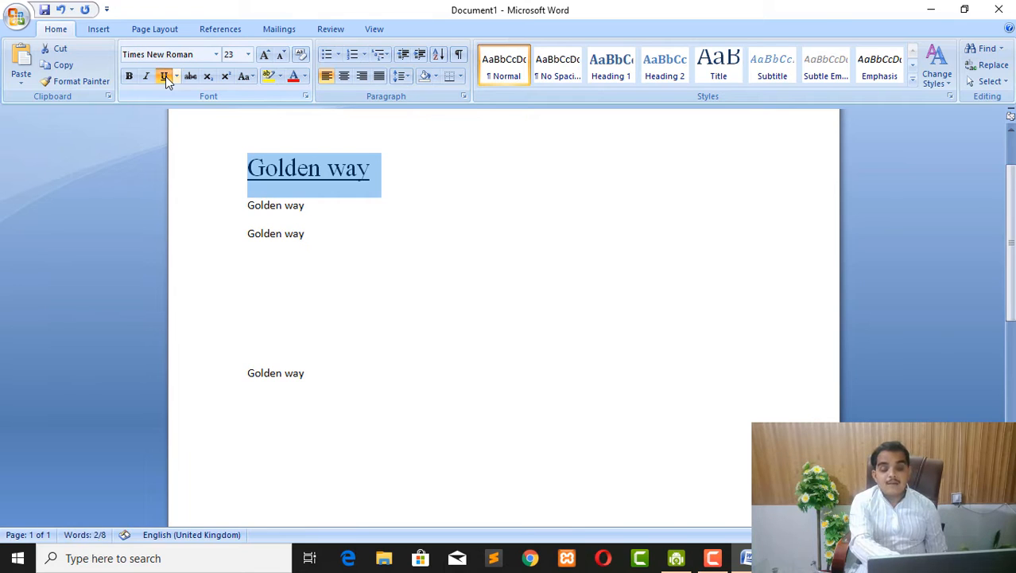
left_click(164, 77)
key("ctrl+u")
key("ctrl+u")
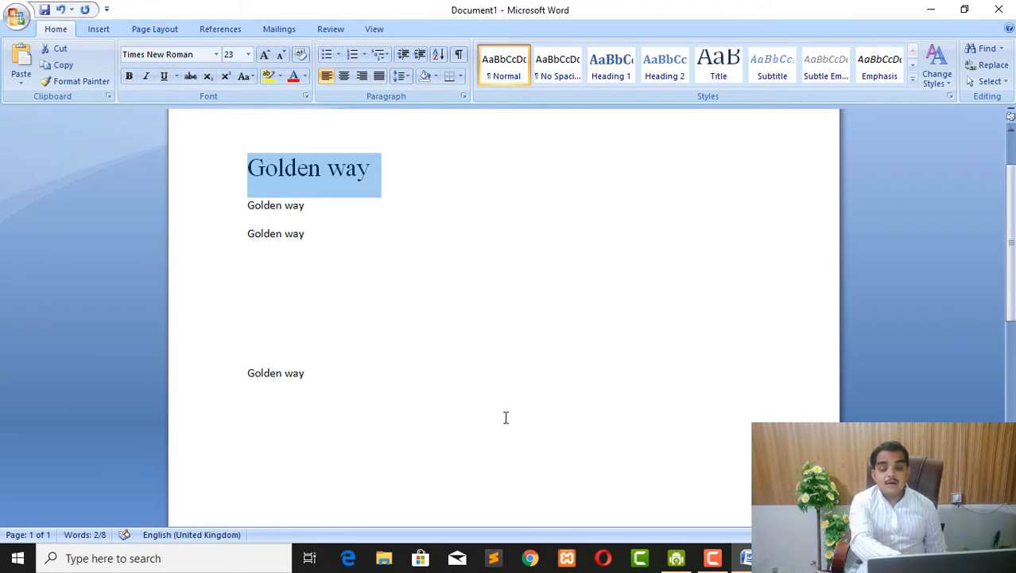
- Apply the thick underline style to the selected first "Golden way" line and remove it again
left_click(176, 77)
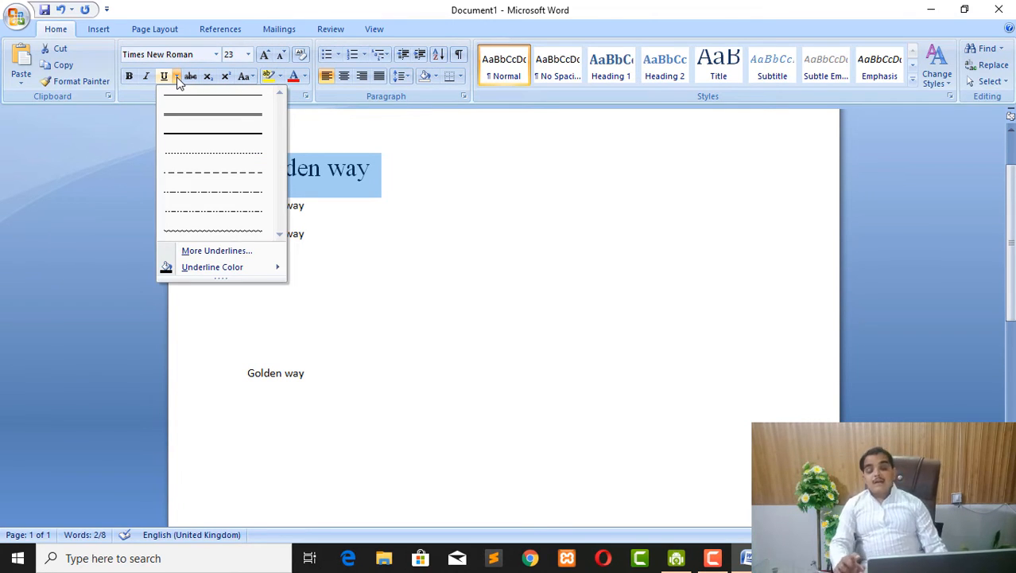
left_click(244, 141)
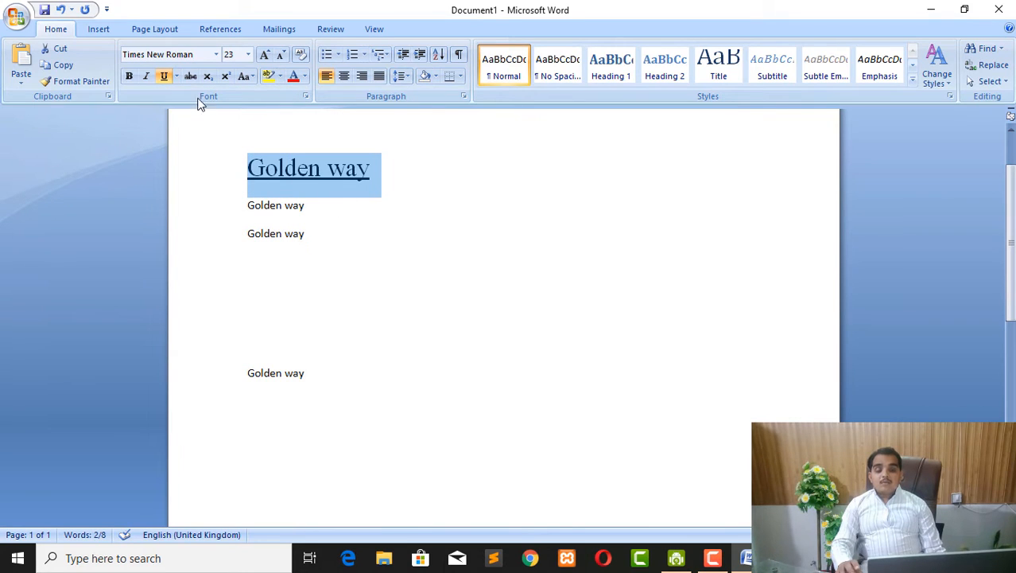
left_click(164, 75)
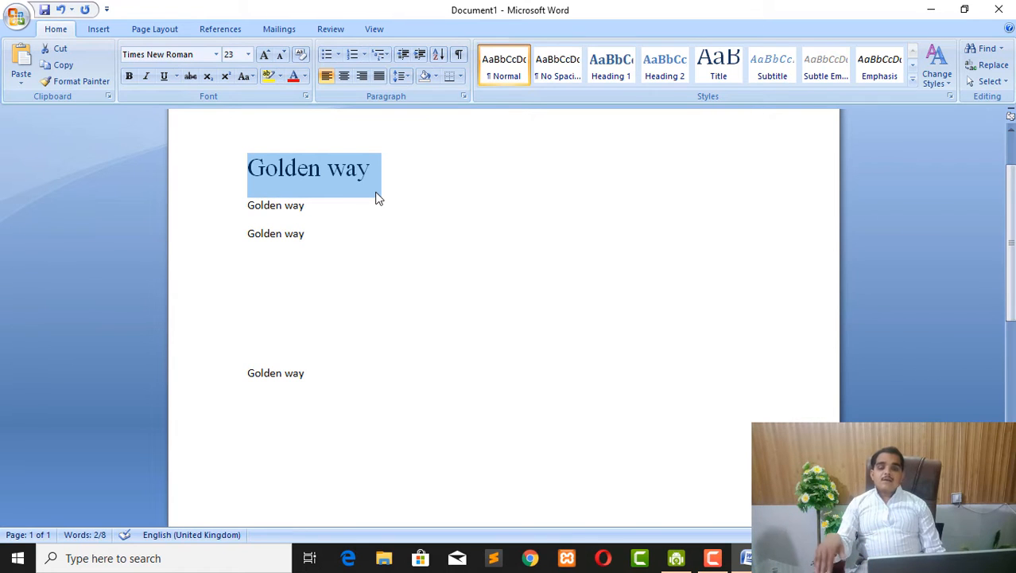
- Toggle strikethrough on and off twice for the selected first "Golden way" line
left_click(192, 75)
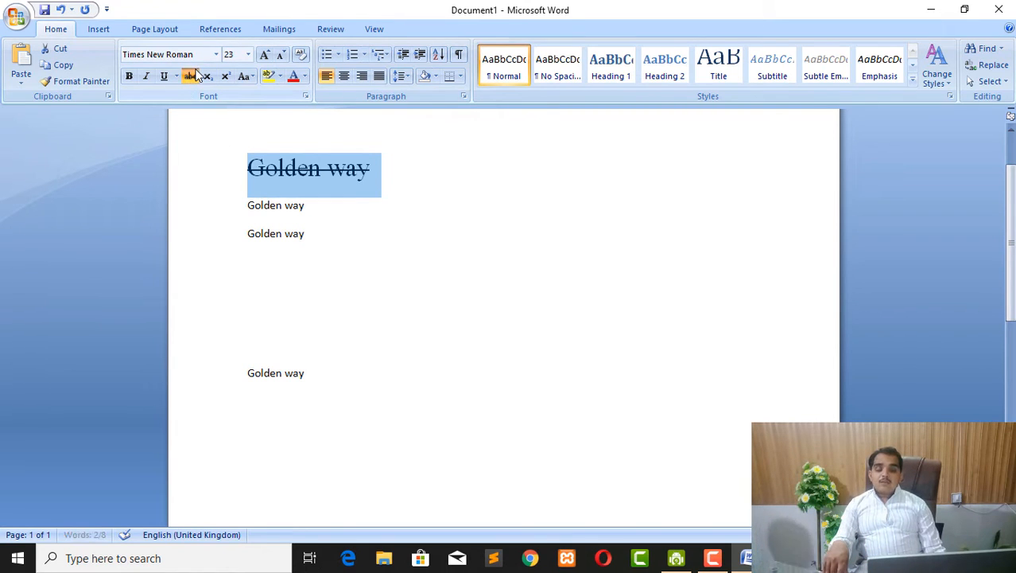
left_click(194, 77)
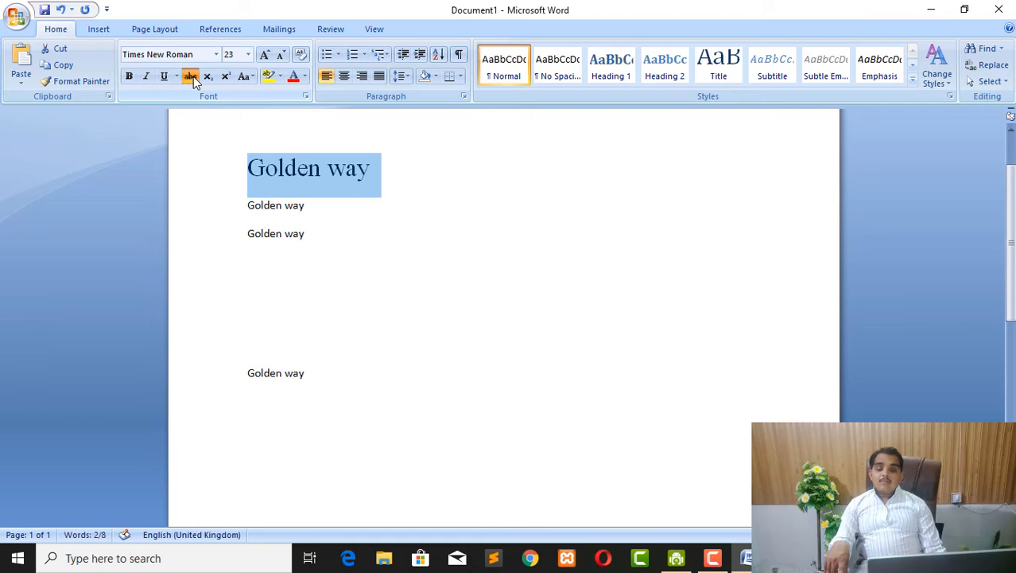
left_click(194, 77)
left_click(194, 76)
- Select the entire contents of the document and delete them
left_click(447, 277)
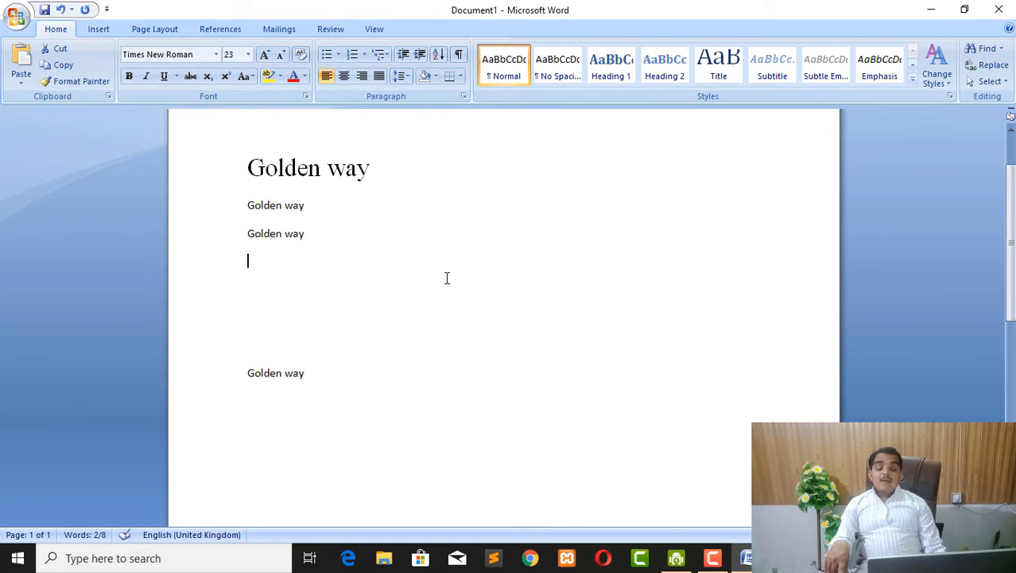
key("ctrl+a")
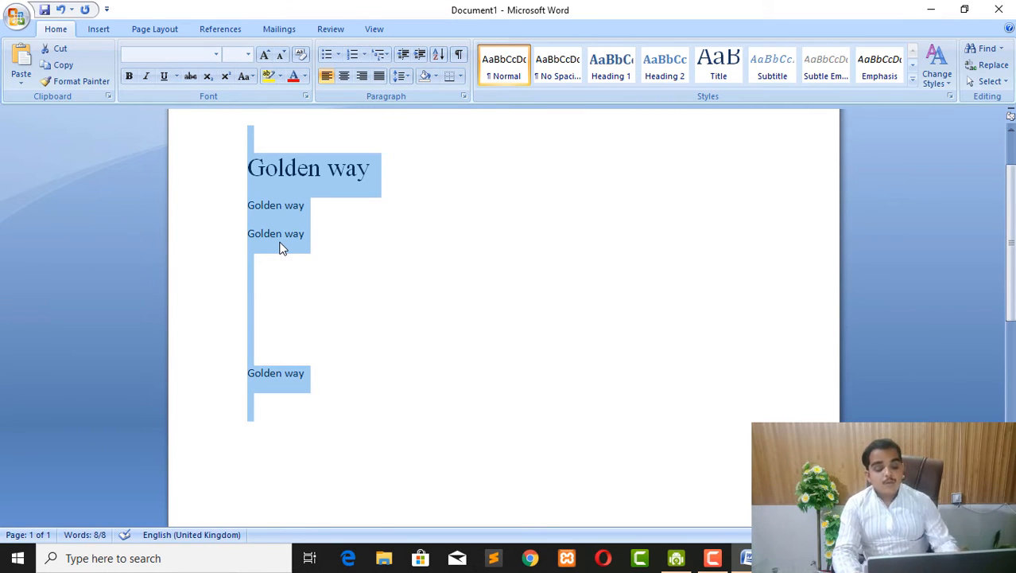
key("Delete")
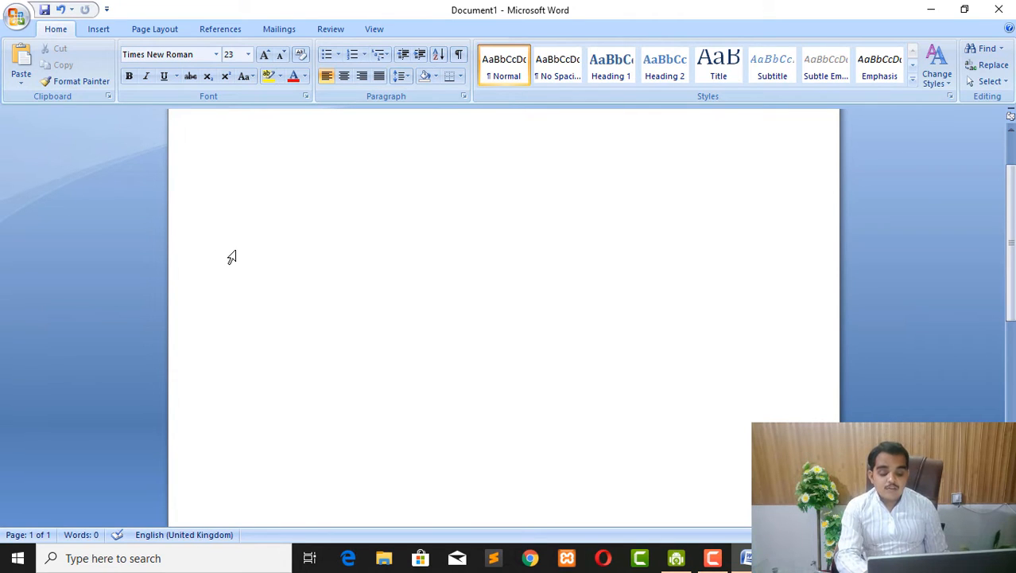
- Enter "G2" in the empty document and toggle subscript on and off for the whole text
type("G2")
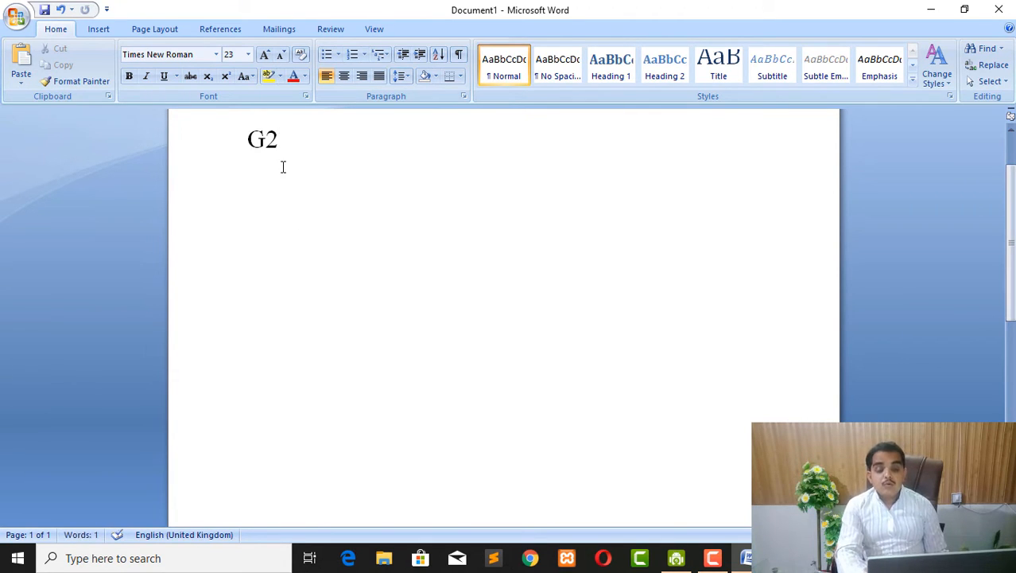
left_click_drag(282, 147, 248, 147)
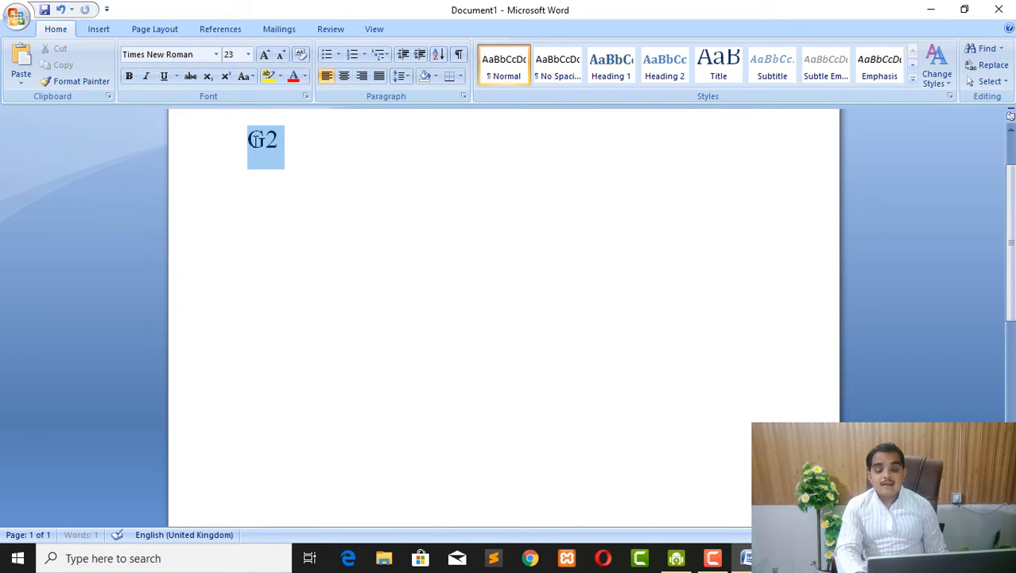
left_click(208, 76)
left_click(208, 76)
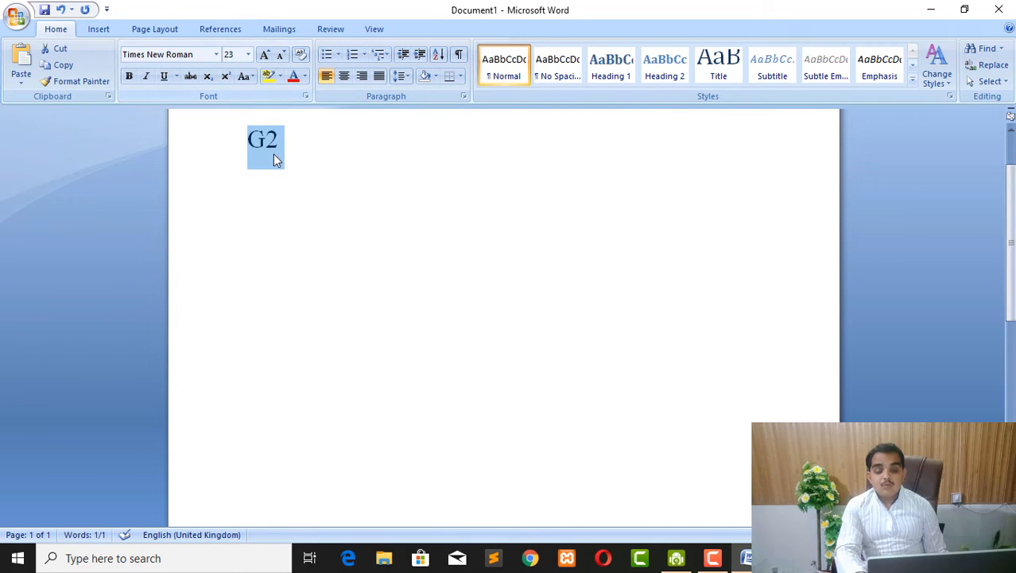
- Toggle subscript and then superscript on and off for only the "2" in "G2"
left_click(278, 147)
left_click_drag(278, 147, 266, 147)
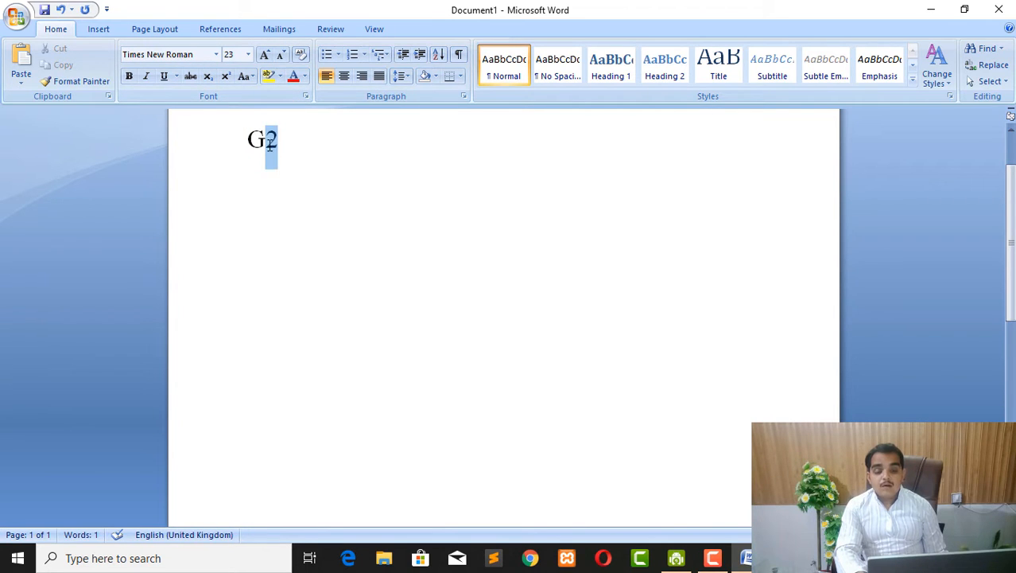
left_click(209, 77)
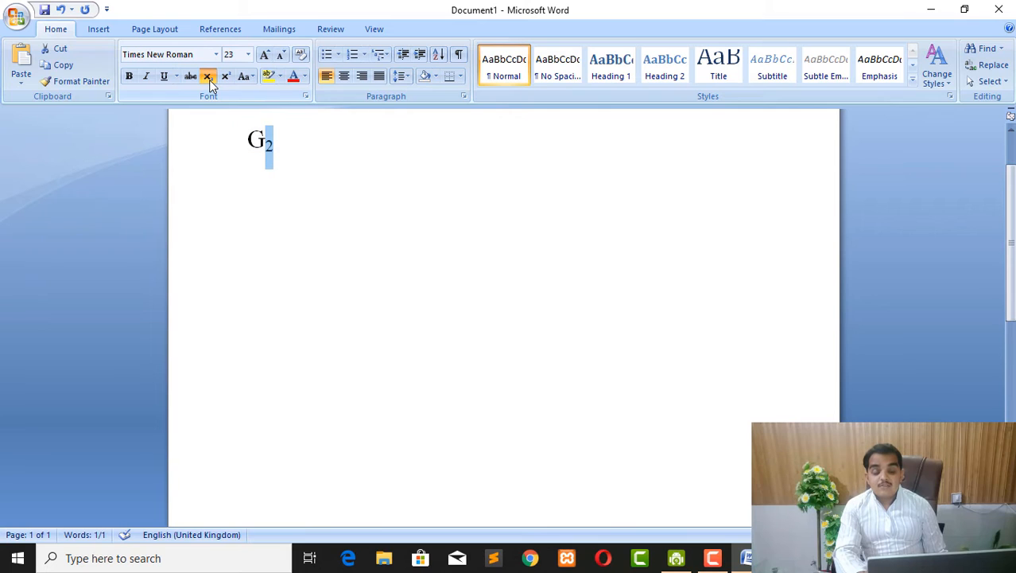
left_click(209, 80)
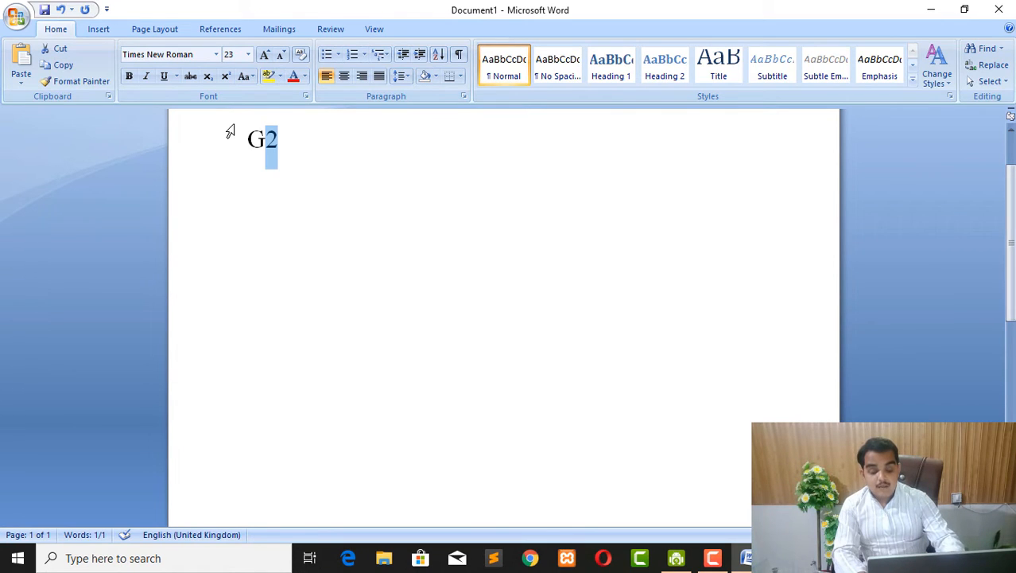
key("ctrl+shift+equal")
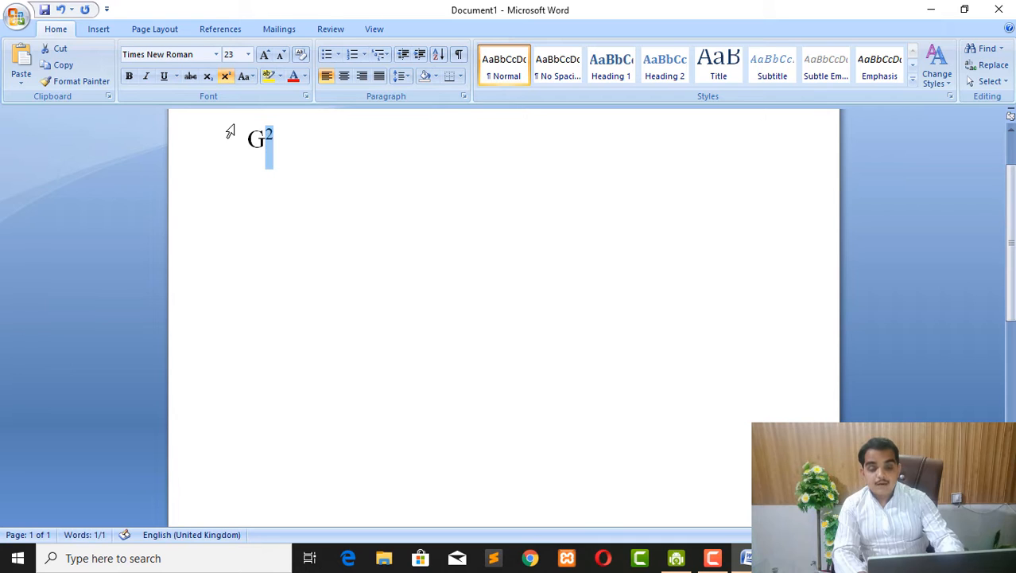
key("ctrl+shift+equal")
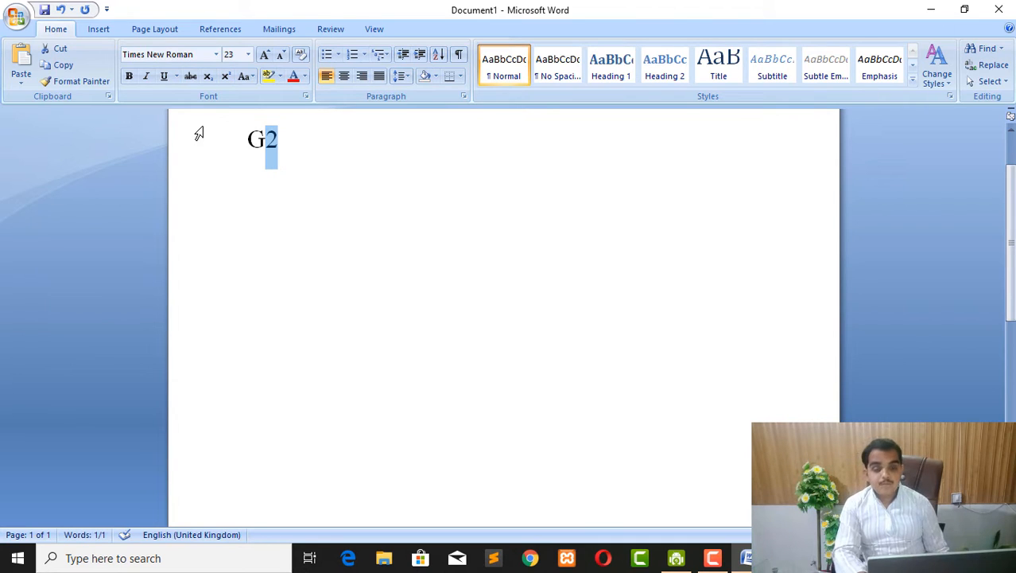
- Format the "2" after the "G" as subscript, then change it to superscript
left_click(208, 77)
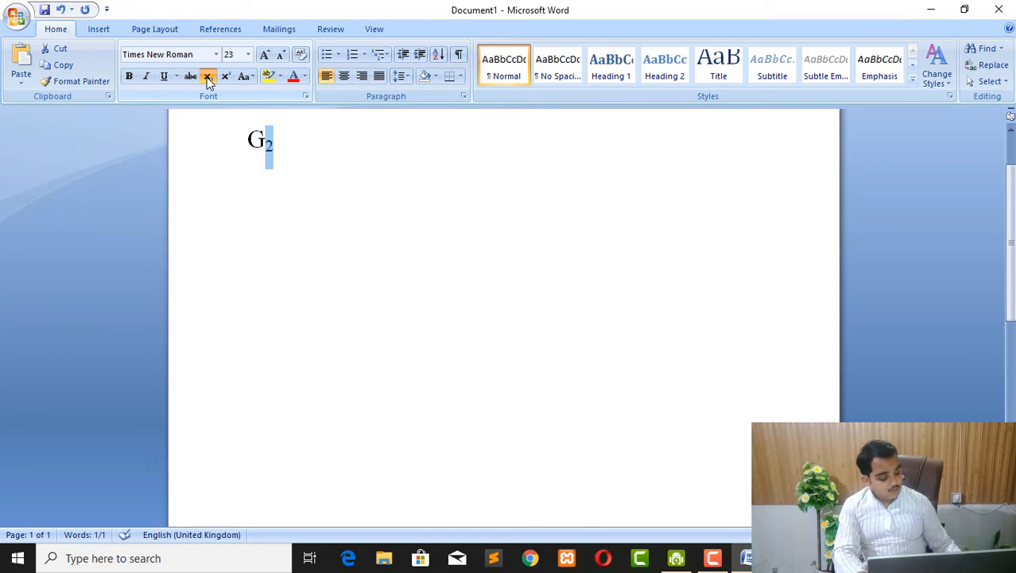
left_click(318, 246)
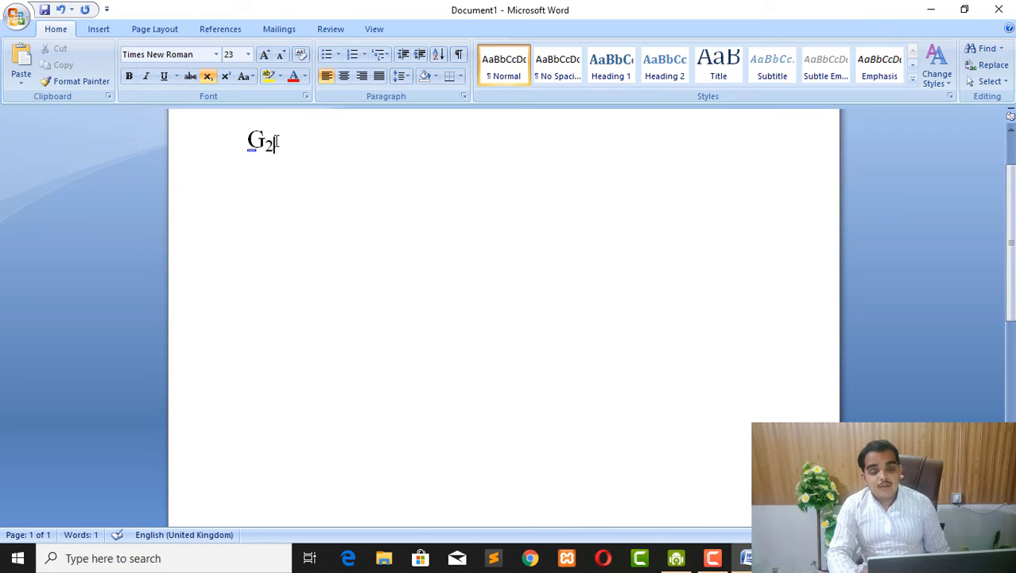
left_click_drag(274, 143, 267, 146)
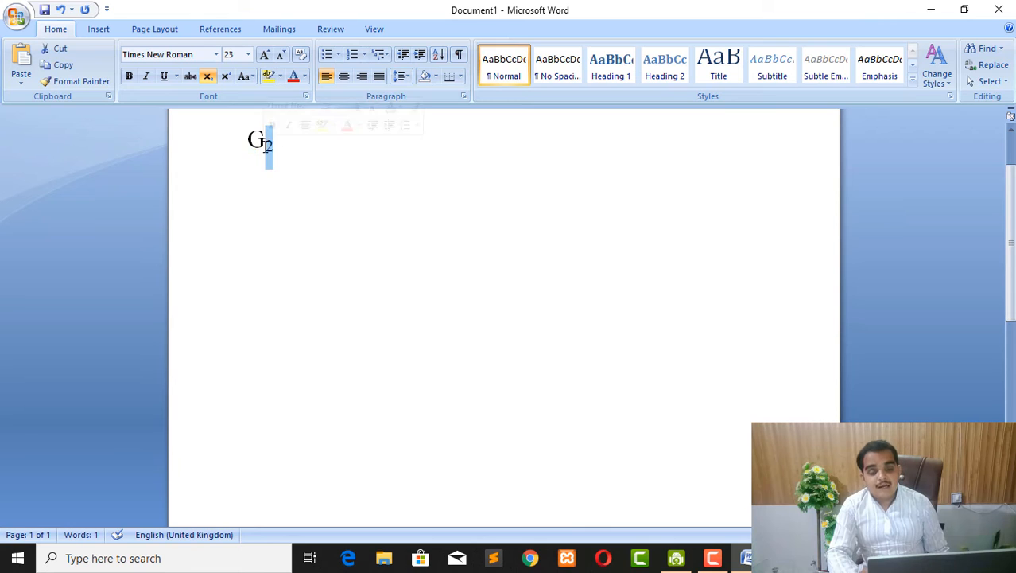
left_click(227, 74)
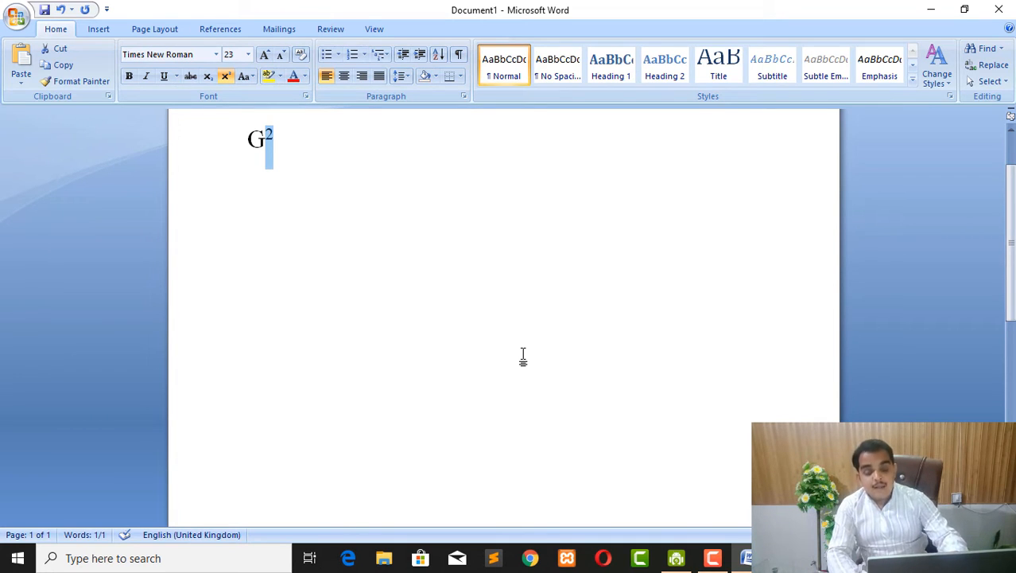
- Replace the superscript "2" after the "G" with "++", keeping the superscript formatting
type("++")
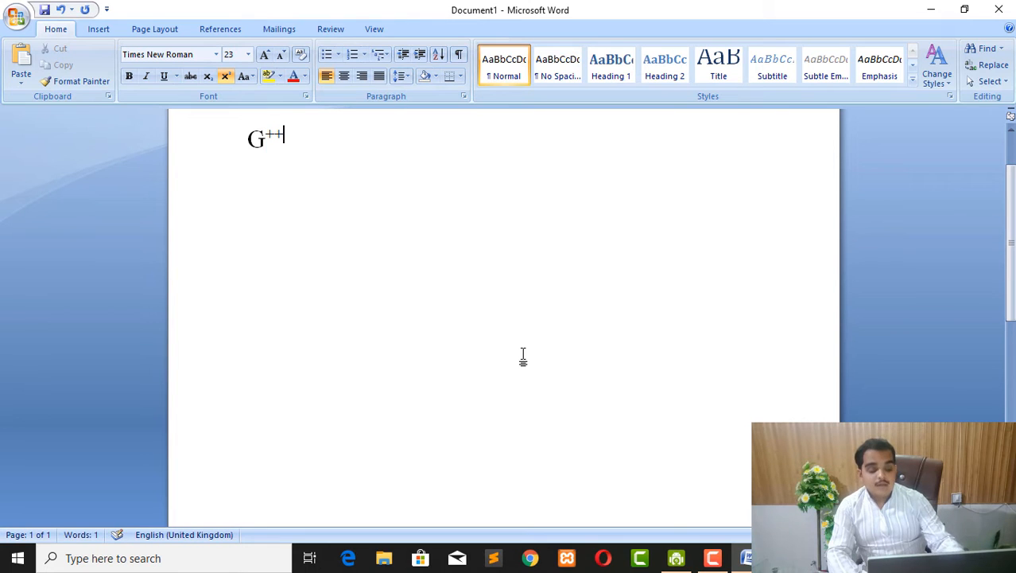
key("shift+F10")
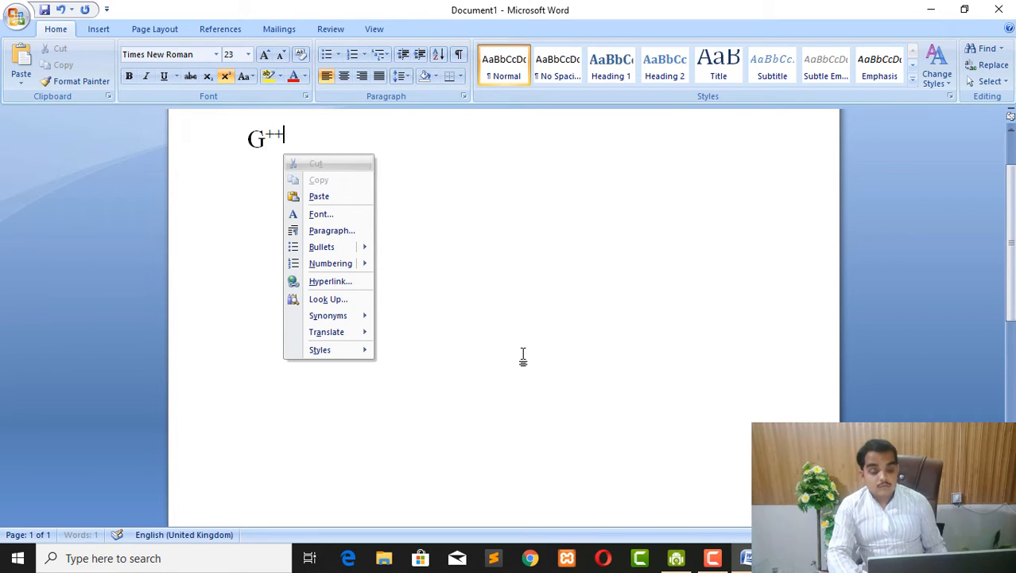
left_click(561, 259)
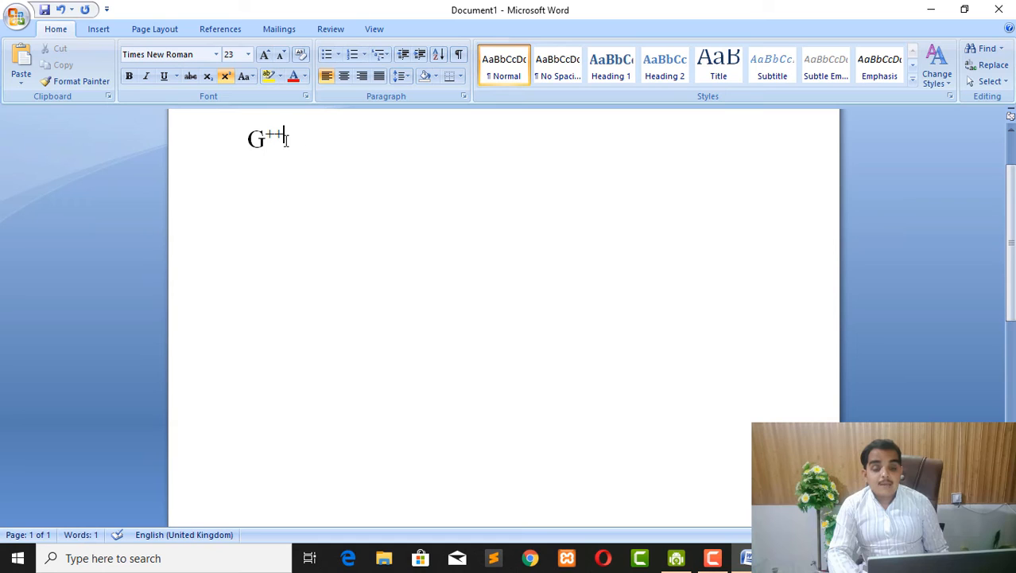
left_click_drag(287, 139, 267, 140)
left_click(417, 265)
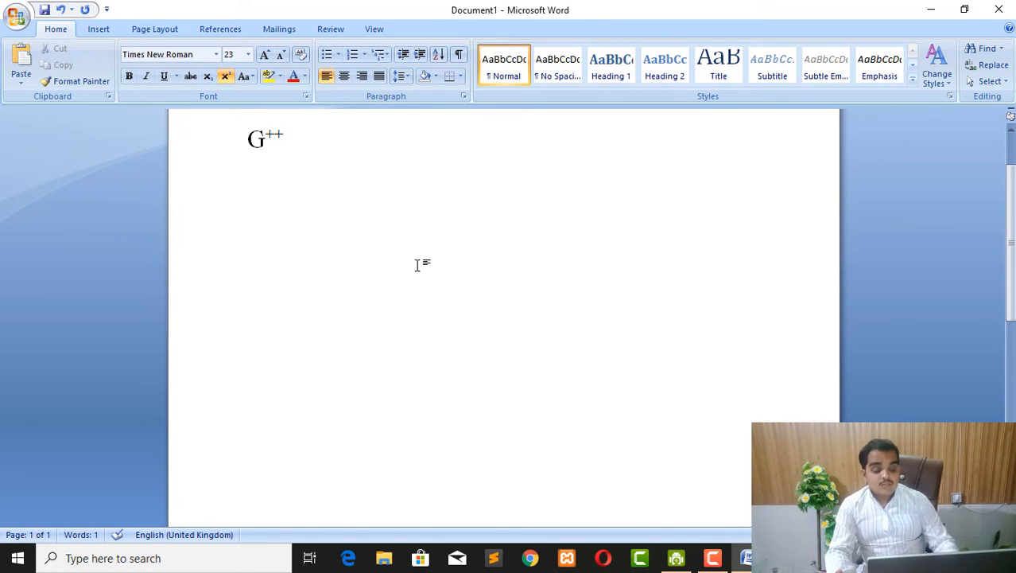
- Delete the entire "G++" text from the document
key("BackSpace")
key("BackSpace")
key("BackSpace")
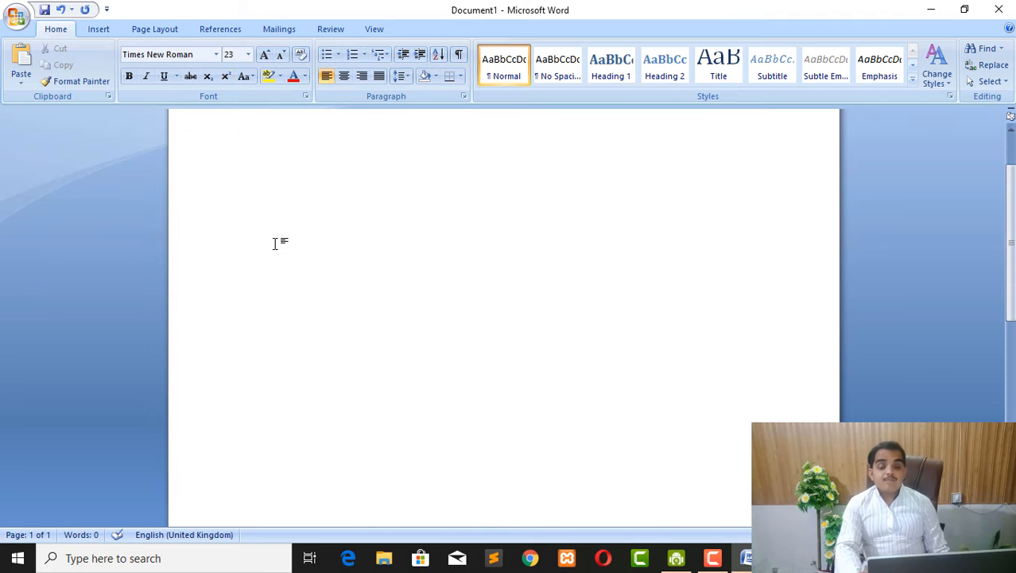
- Enter "Pakistan" in the empty document and convert the word to UPPERCASE
left_click(254, 75)
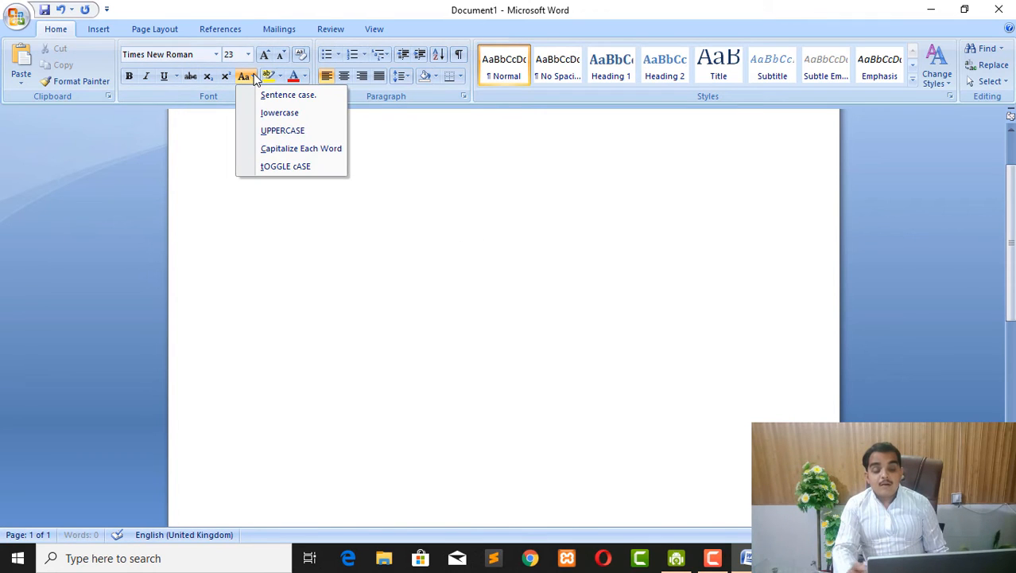
left_click(247, 129)
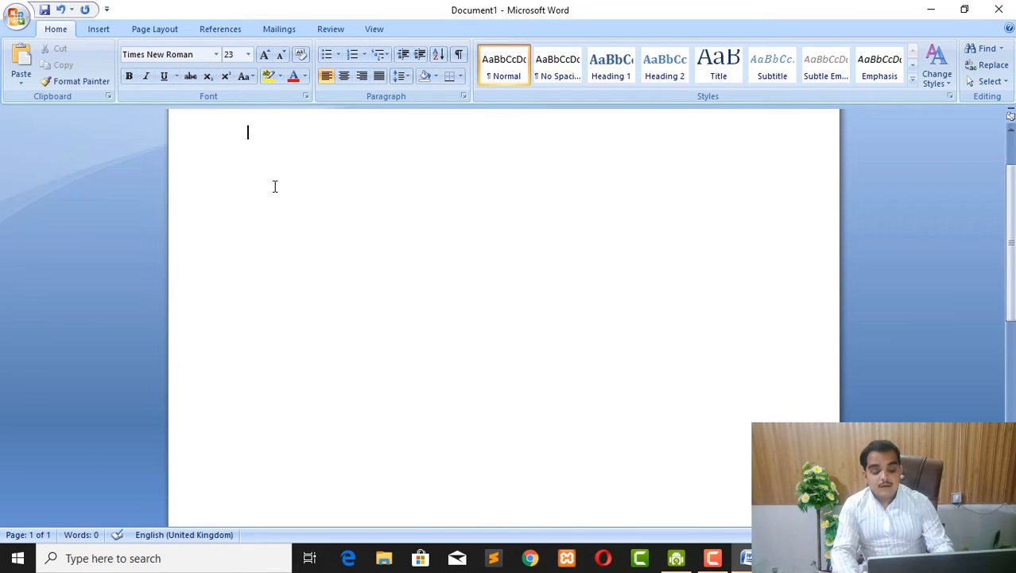
type("Pak")
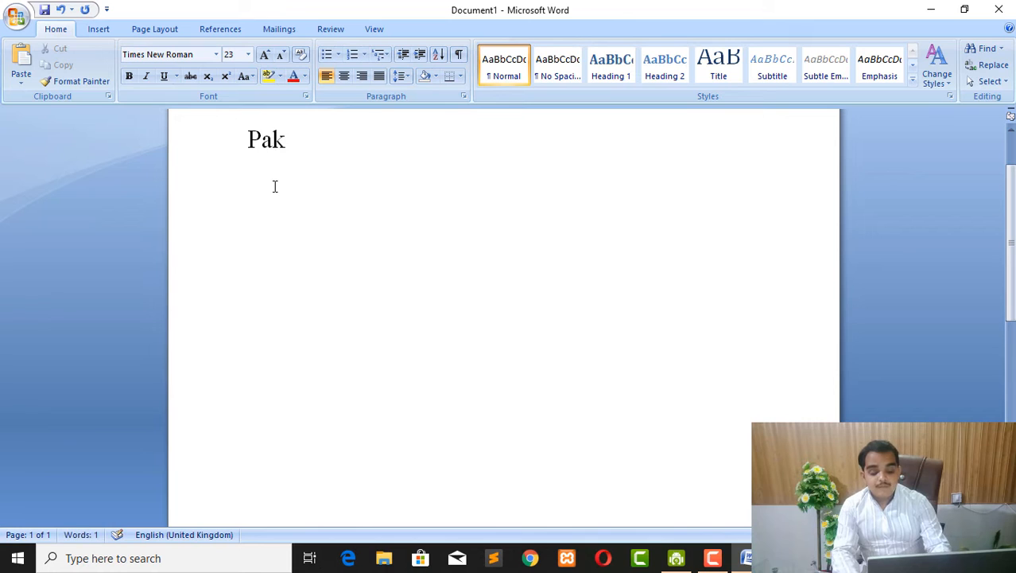
type("istan")
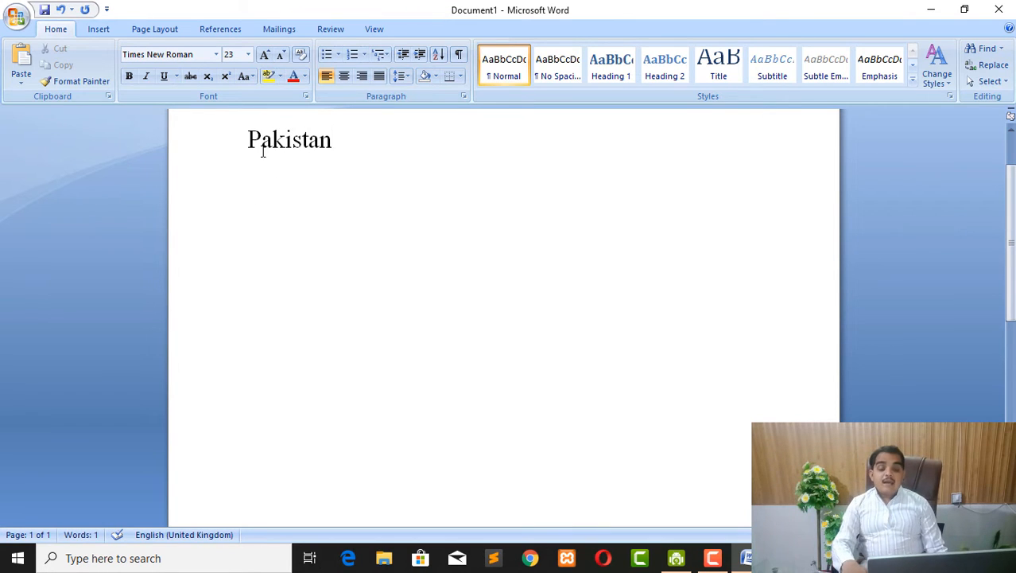
left_click_drag(347, 135, 243, 143)
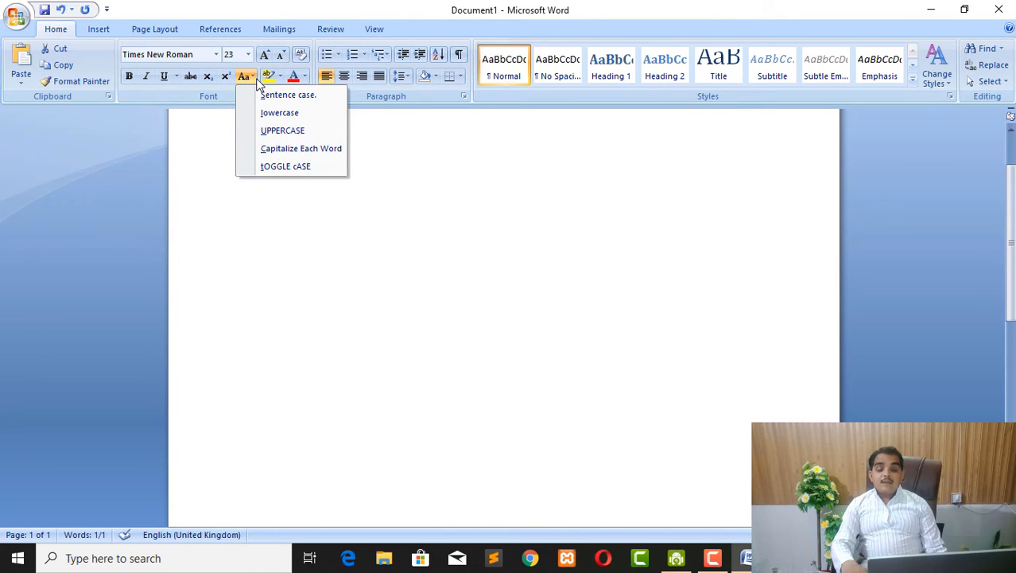
left_click(302, 132)
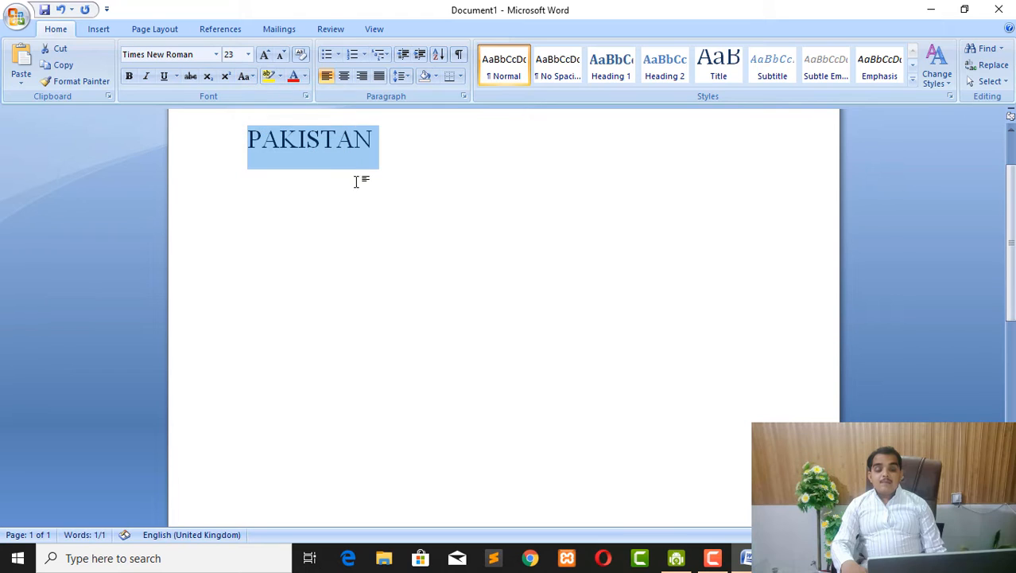
- Try Capitalize Each Word and tOGGLE cASE on the selected word, ending with Sentence case
left_click(255, 77)
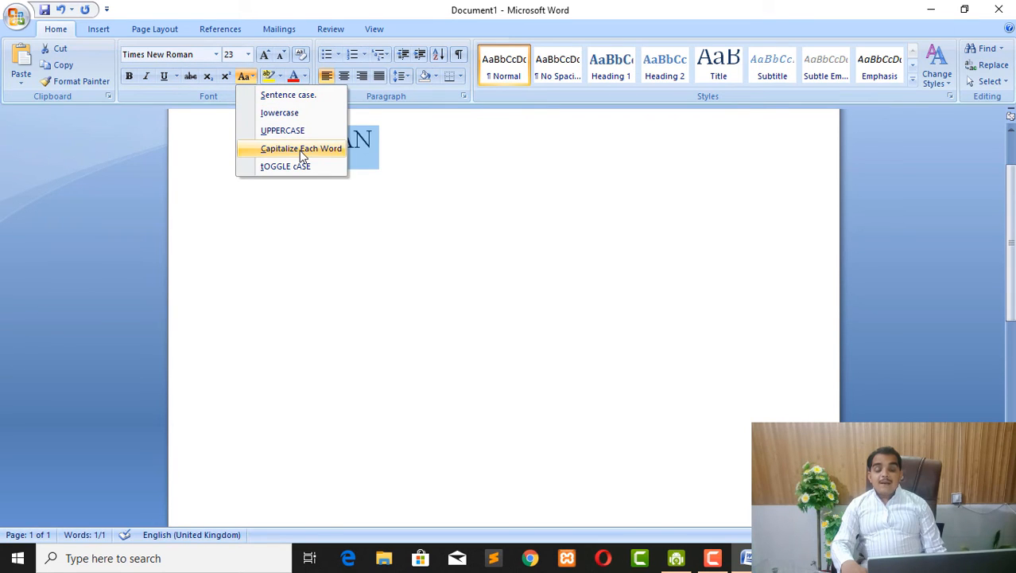
left_click(302, 151)
left_click(244, 76)
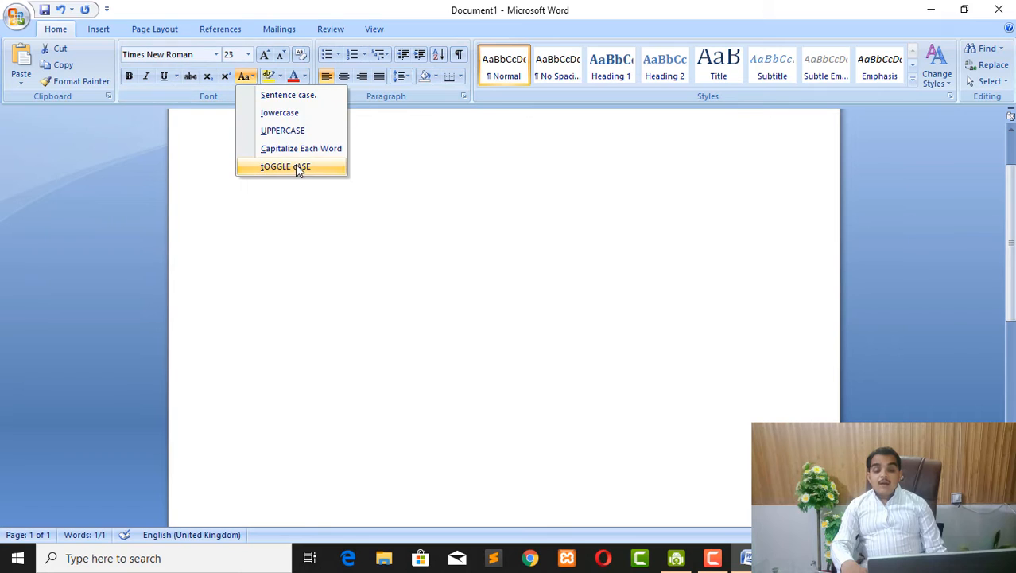
left_click(295, 166)
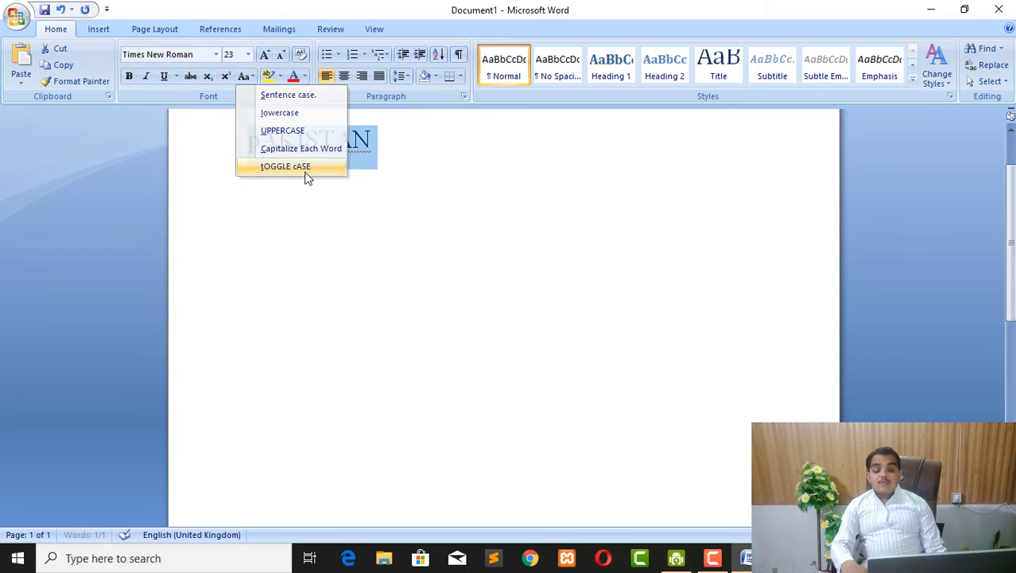
left_click(249, 79)
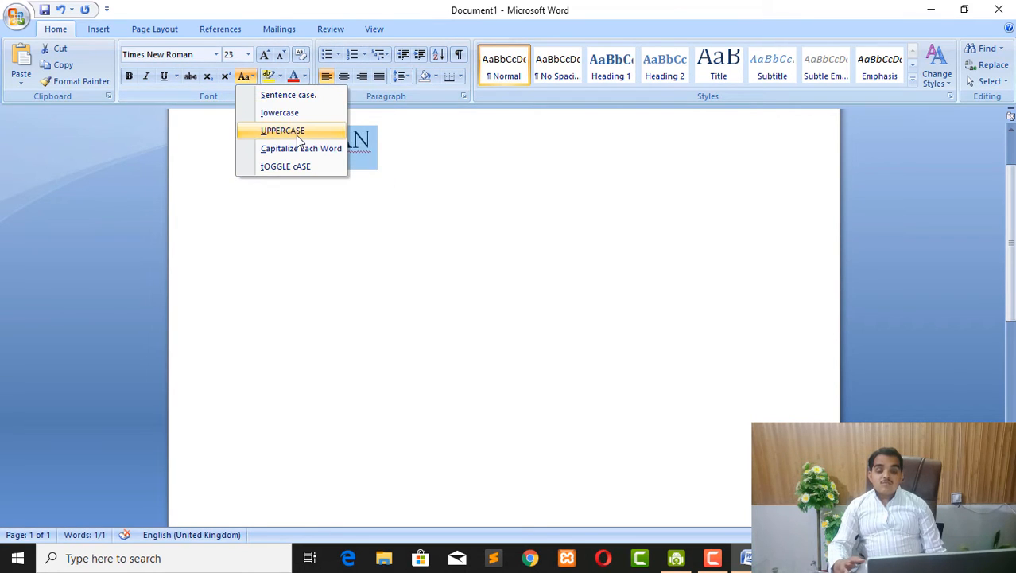
left_click(304, 95)
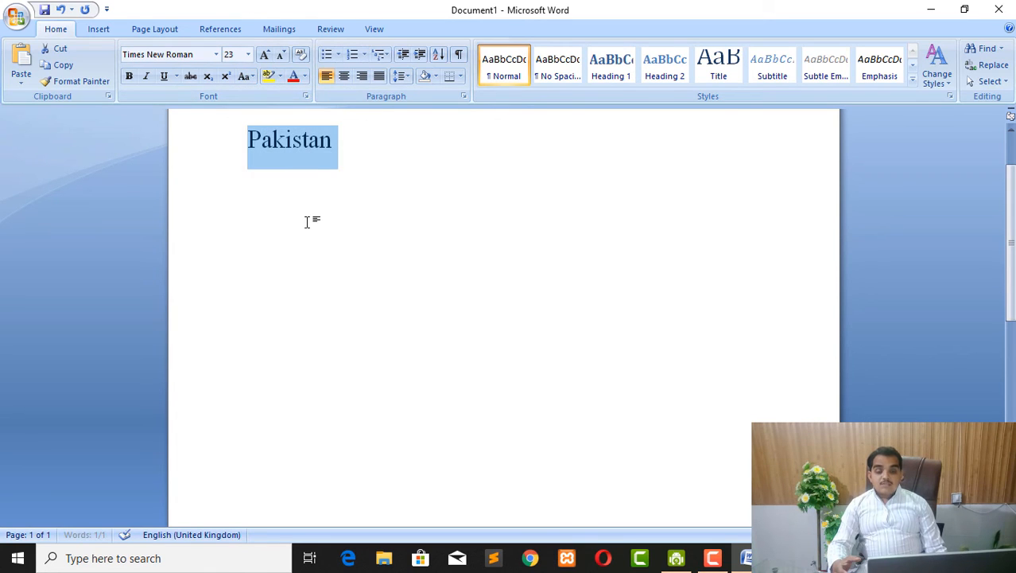
- Highlight the word "Pakistan" in yellow
left_click(316, 177)
left_click(346, 149)
left_click(216, 143)
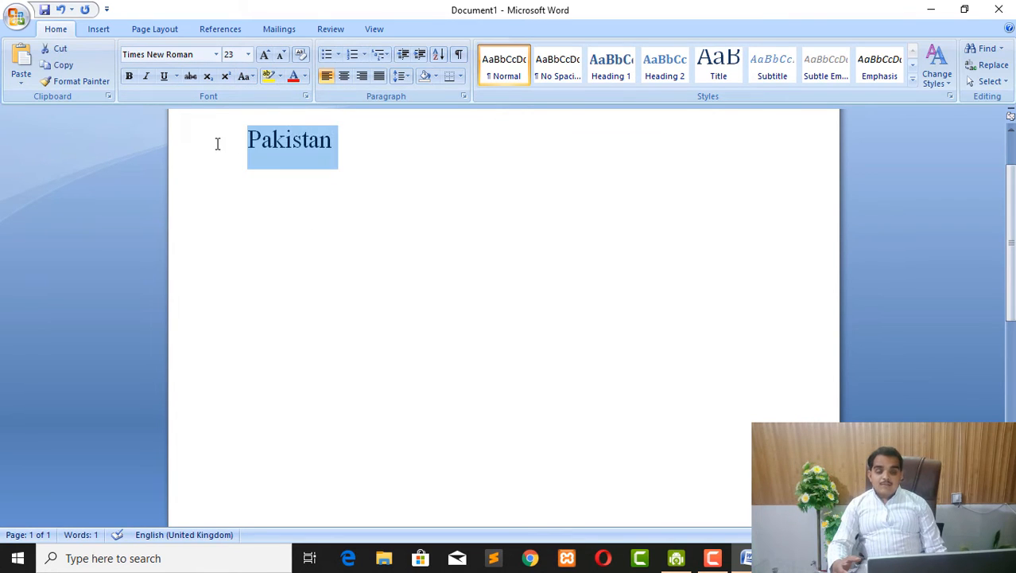
left_click(280, 81)
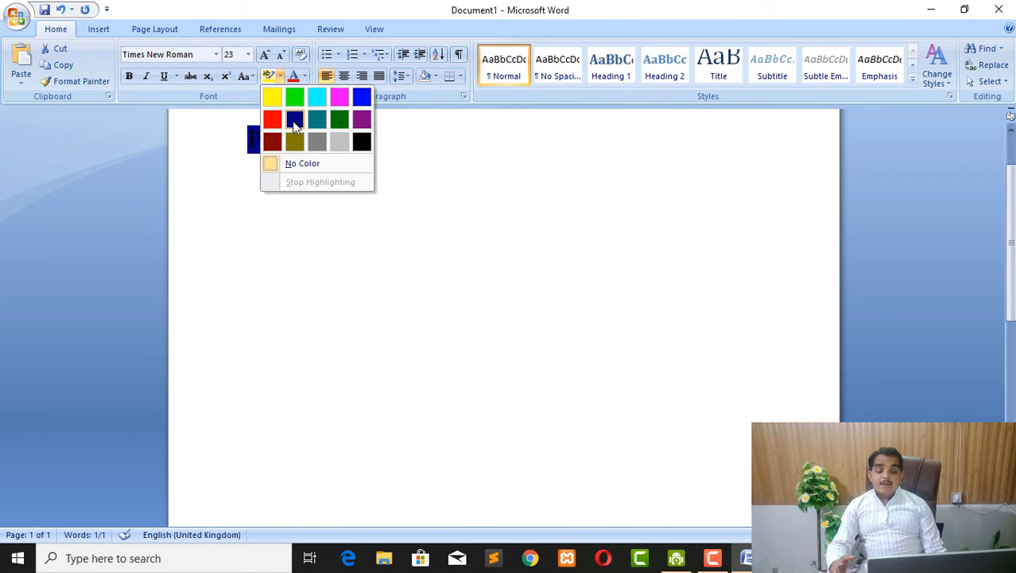
left_click(272, 98)
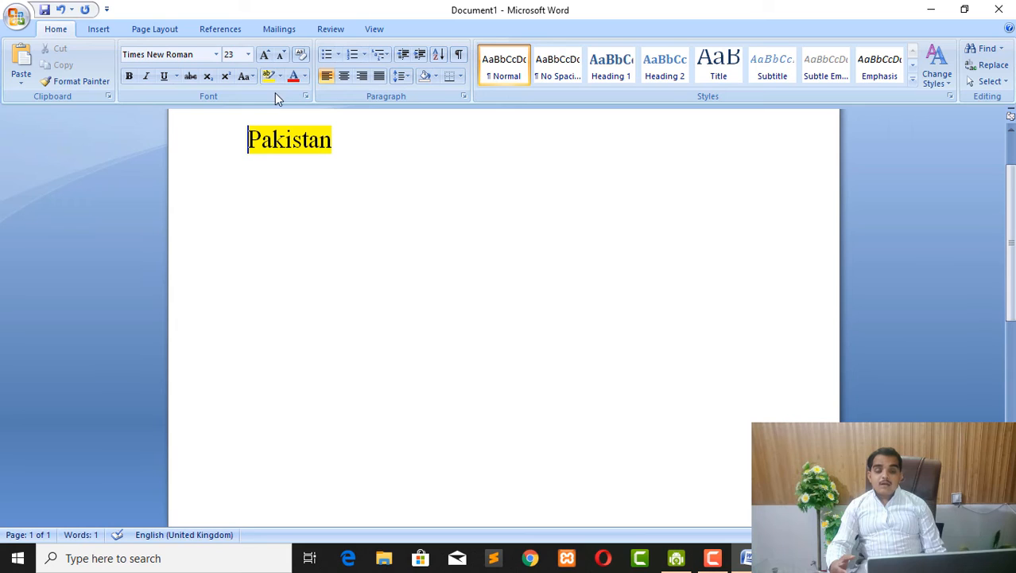
- Remove the highlight colour from "Pakistan" and select the word again
left_click_drag(347, 136, 233, 135)
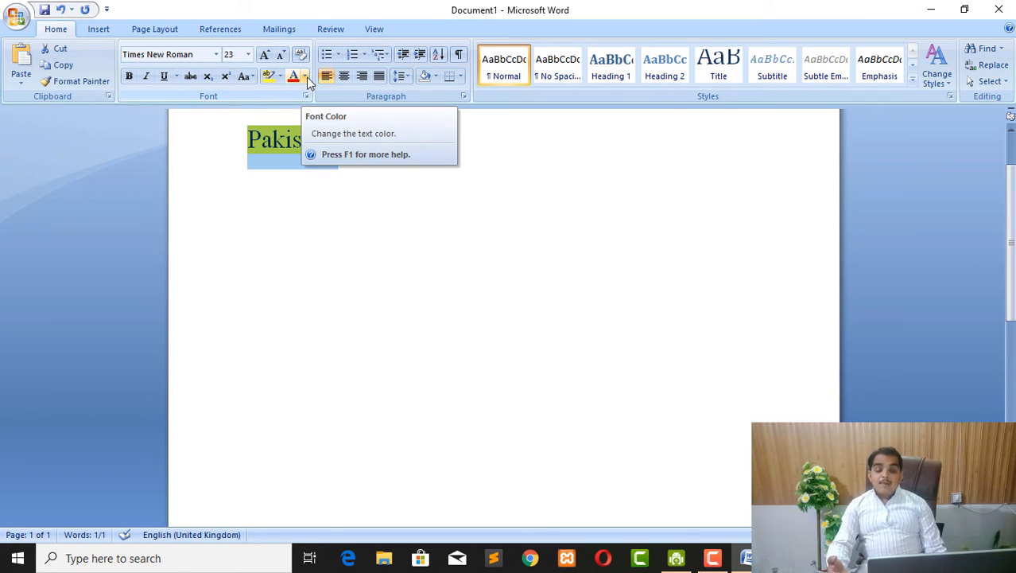
left_click(280, 76)
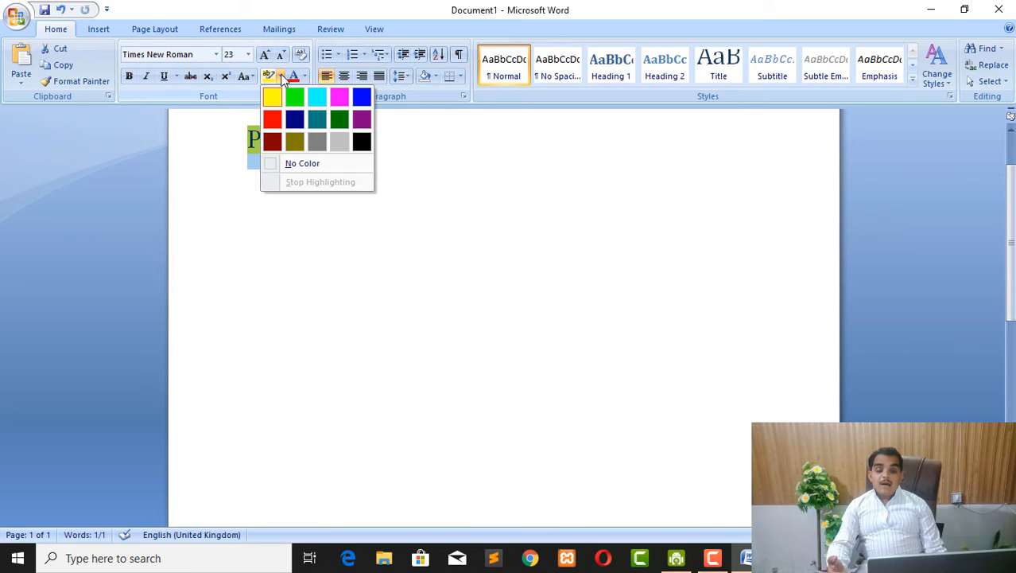
left_click(323, 162)
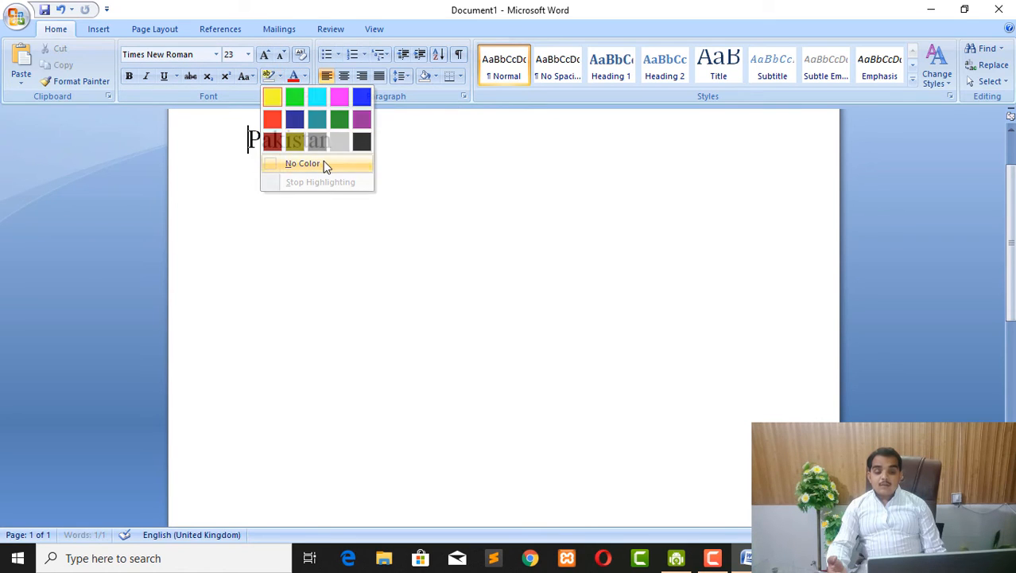
left_click_drag(355, 151, 234, 144)
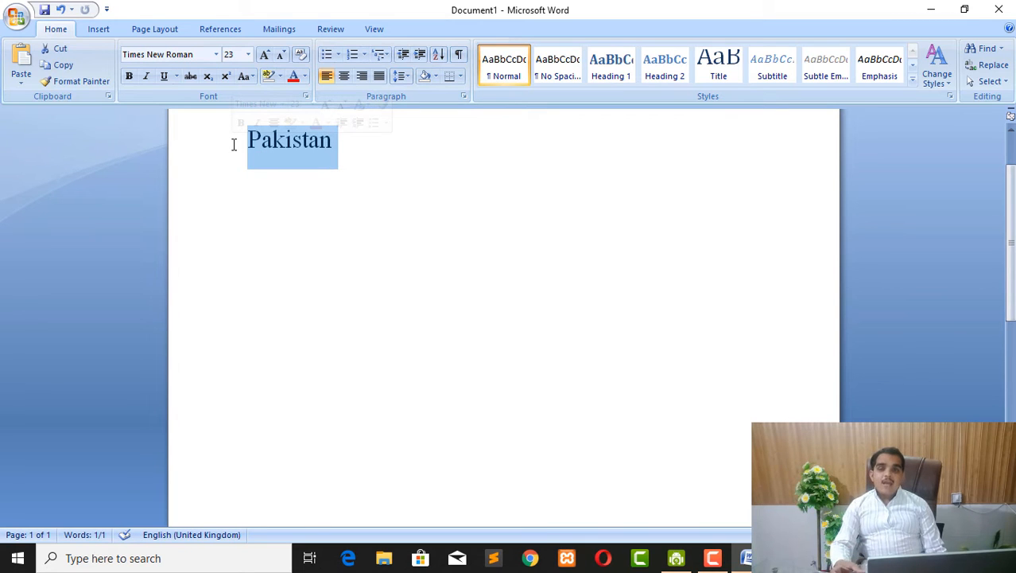
- Change the font colour of "Pakistan" to the darkest orange theme shade
left_click(305, 79)
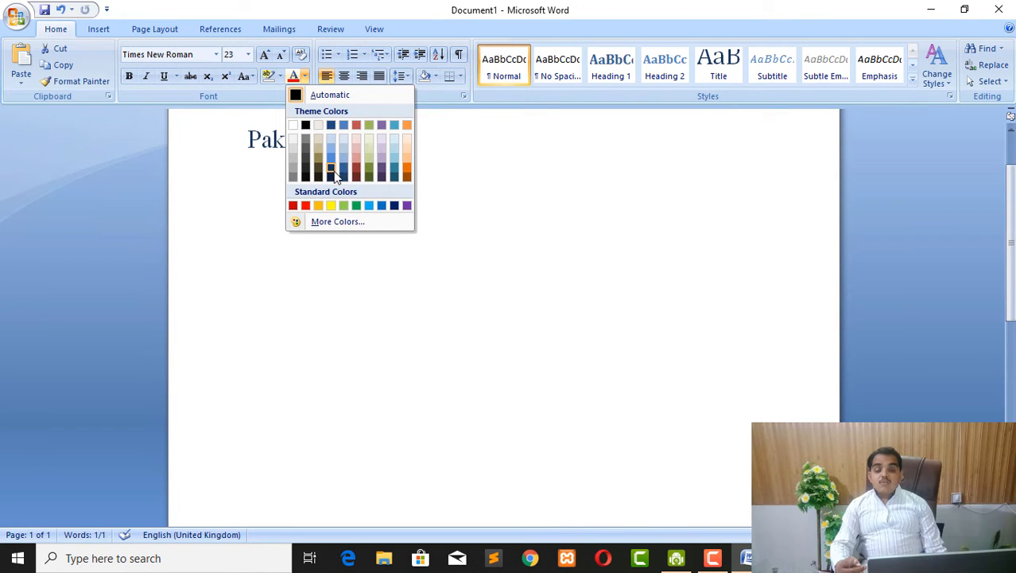
left_click(409, 180)
left_click(281, 175)
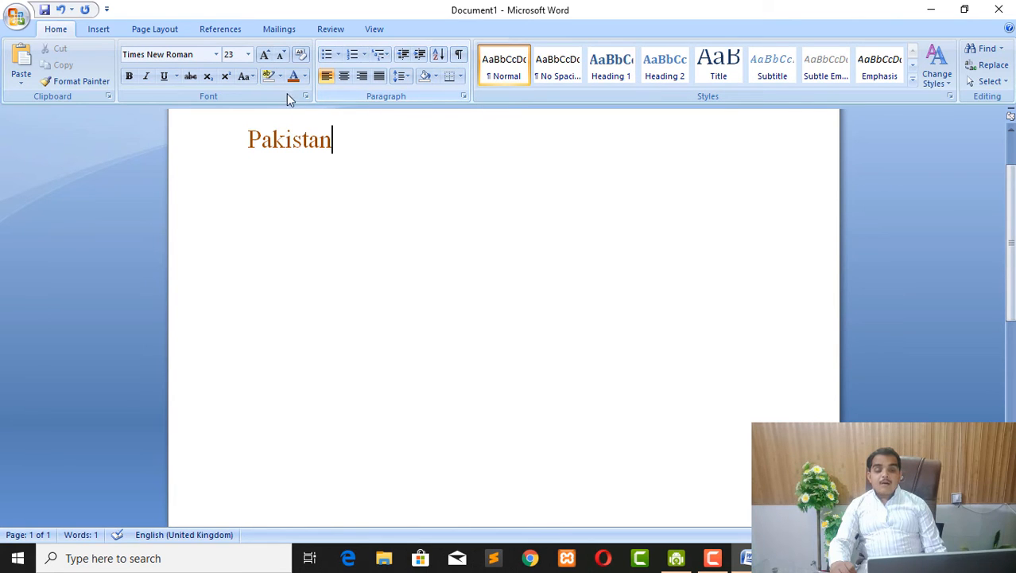
- Replace the word "Pakistan" with the text "One two three four five"
left_click_drag(329, 147, 208, 132)
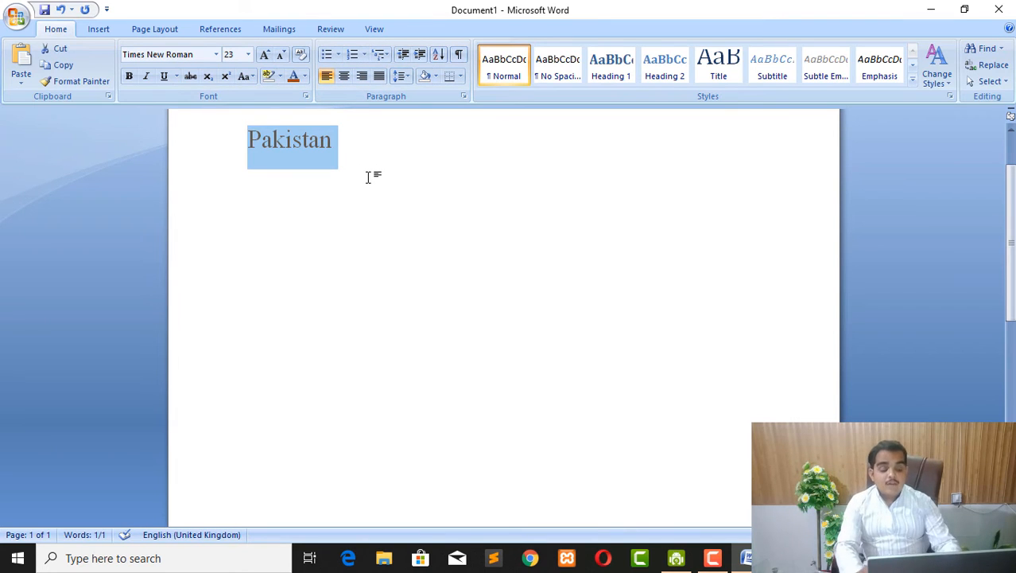
key("Delete")
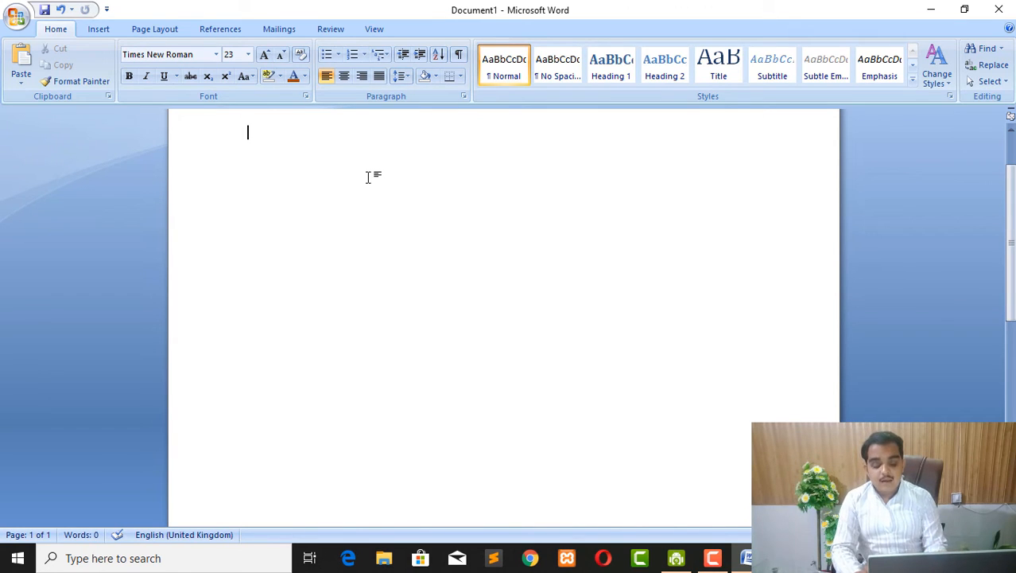
type("o")
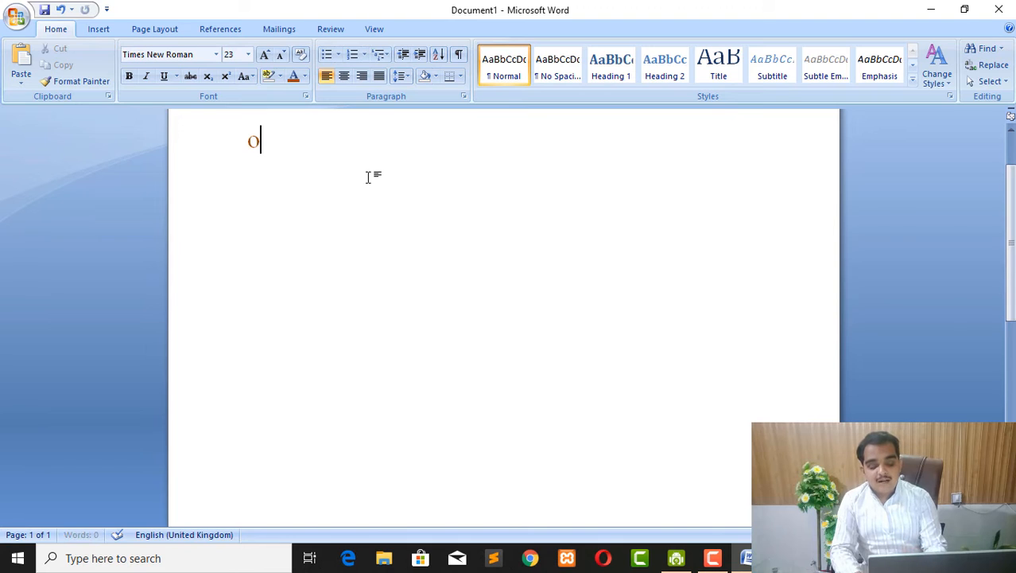
type("ne t")
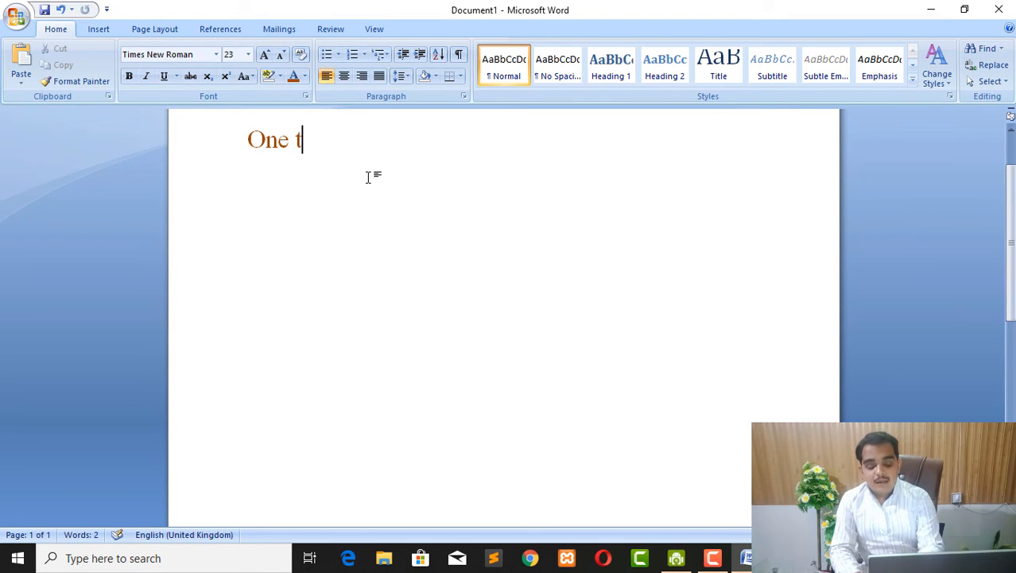
type("wo th")
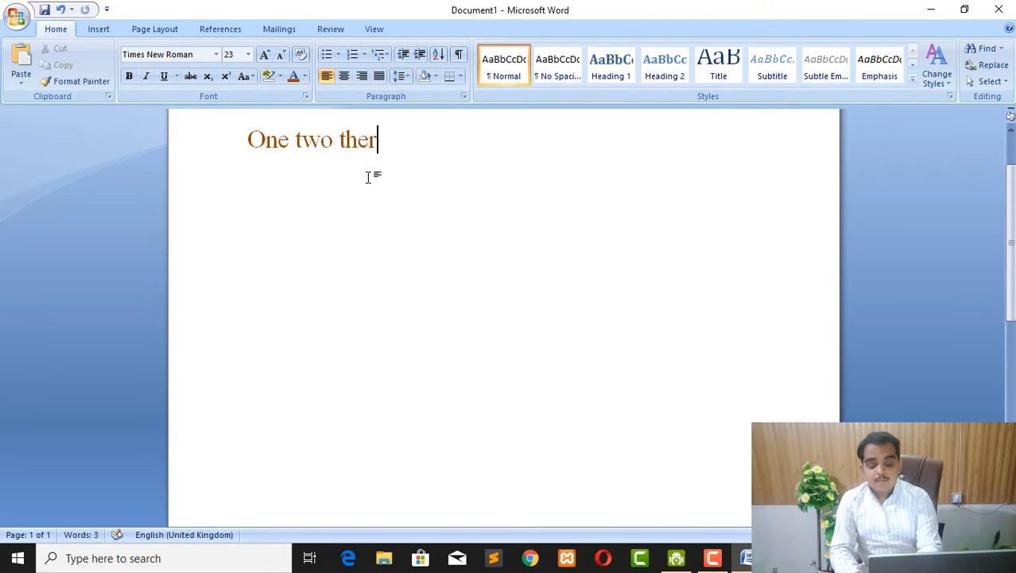
type("er")
key("BackSpace")
key("BackSpace")
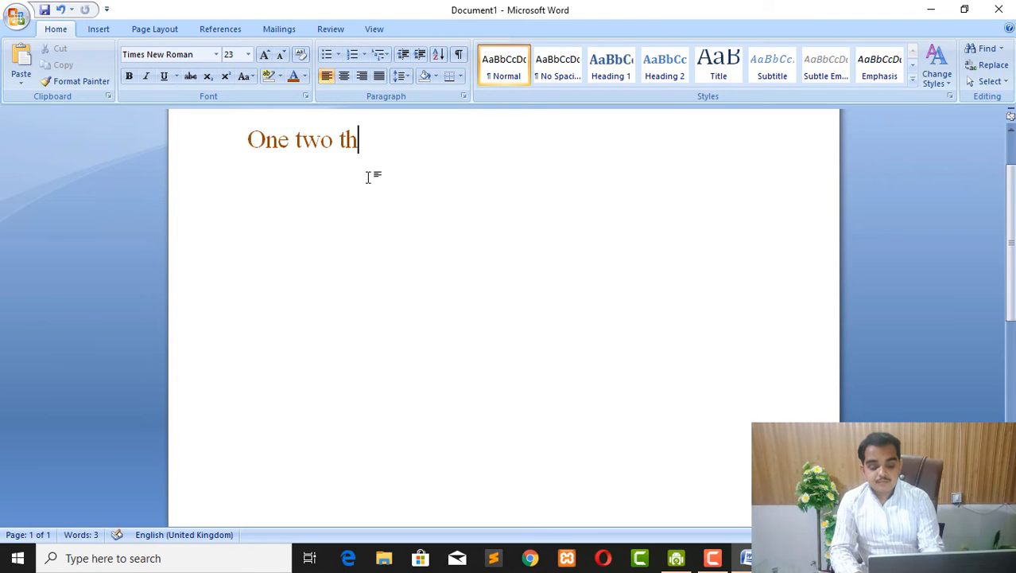
type("ree f")
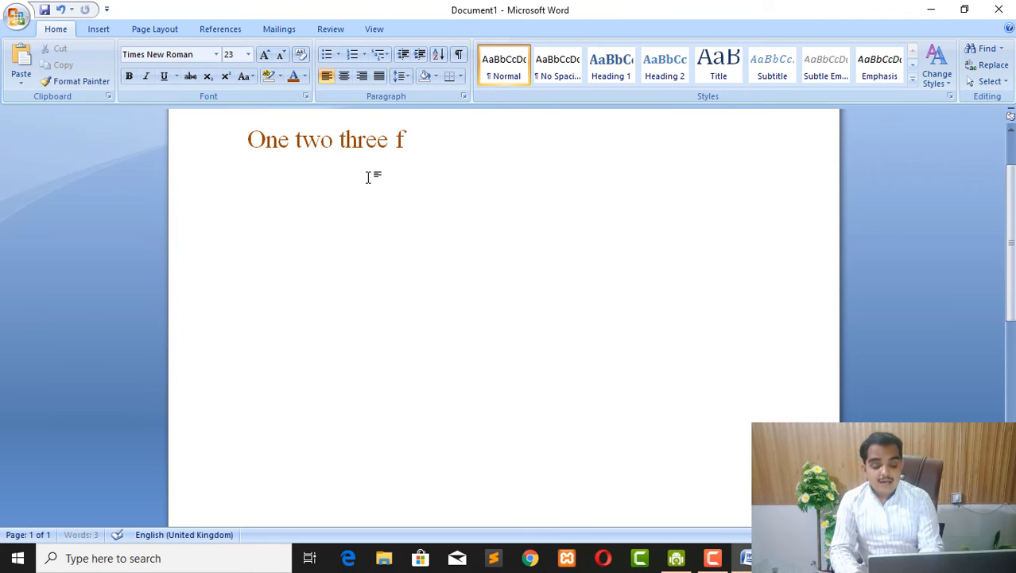
type("our f")
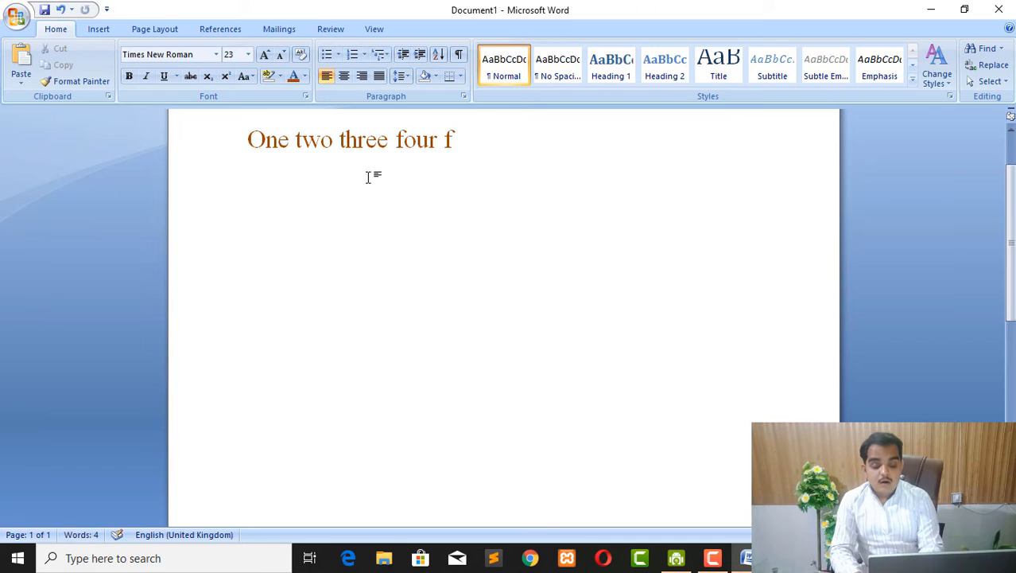
type("ive")
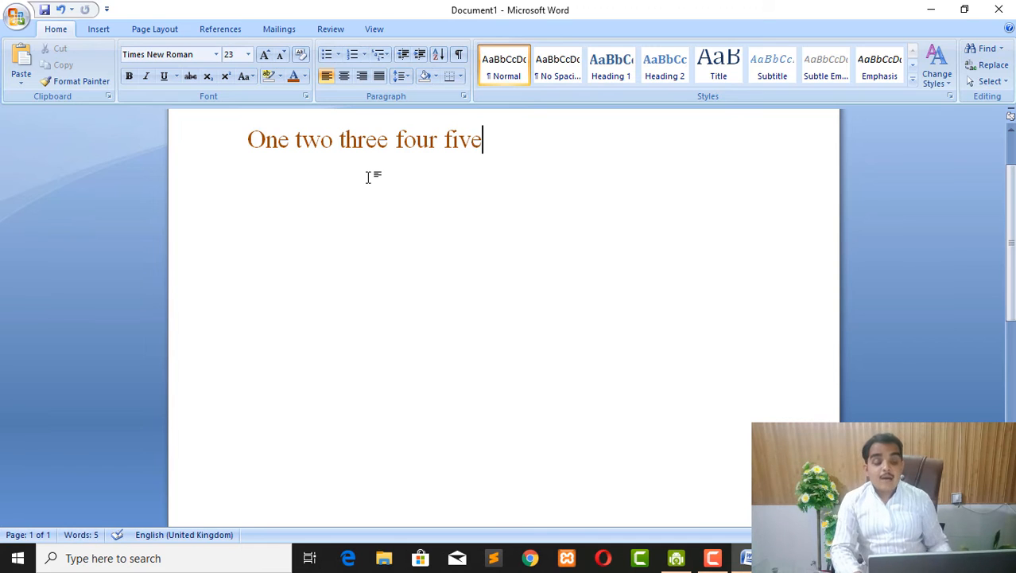
- Split the text so that One, two, three, four and five each stand on their own line
left_click(295, 140)
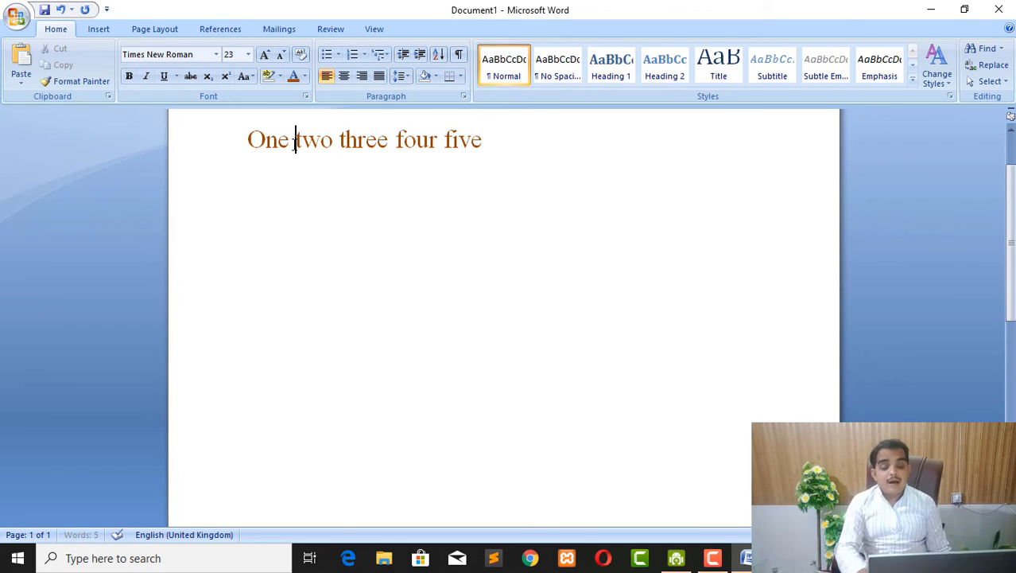
key("Return")
left_click(288, 187)
key("Return")
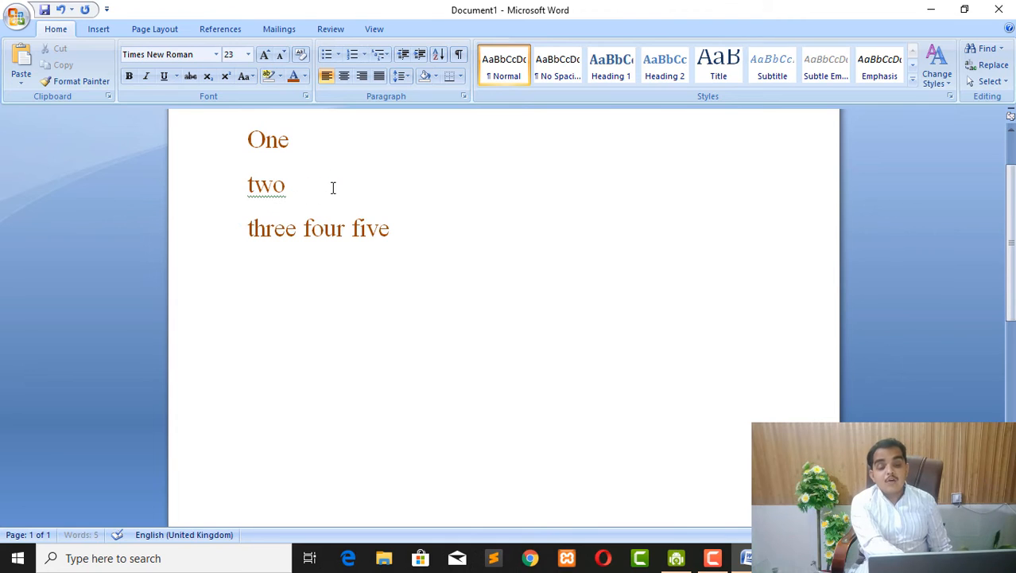
left_click(300, 229)
key("Return")
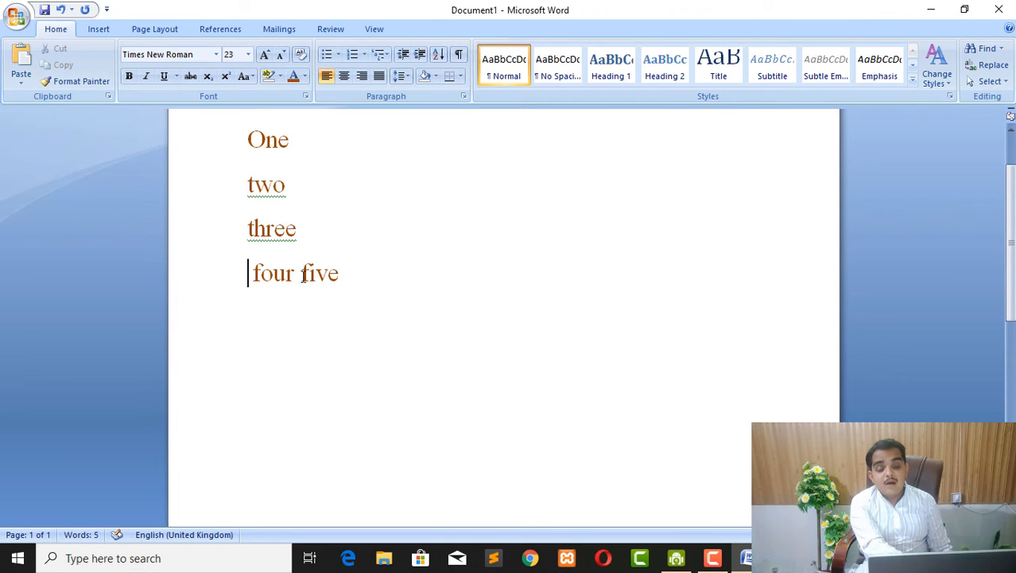
left_click(300, 273)
key("Return")
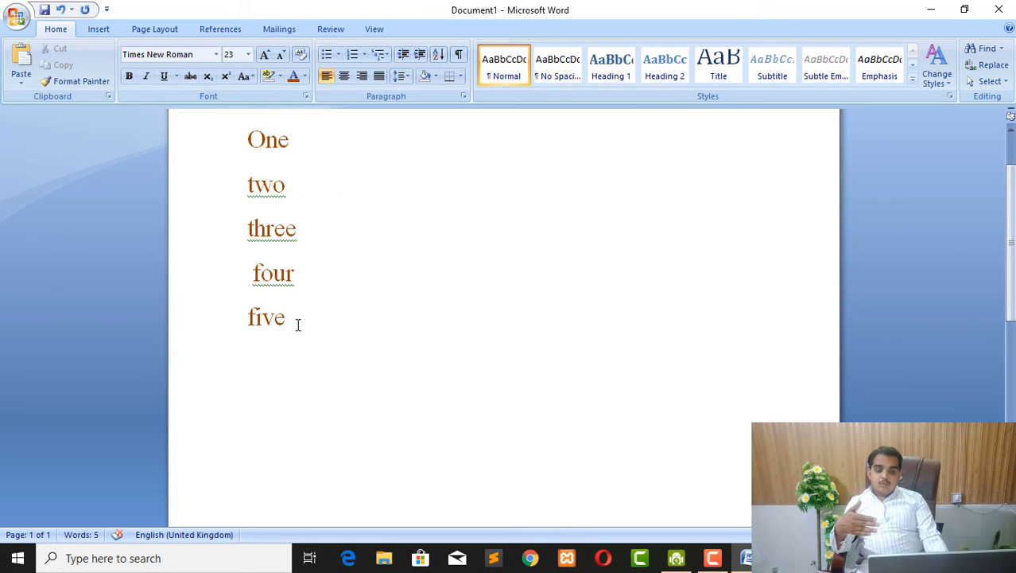
- Select all five lines and start defining a new bullet for them
left_click_drag(298, 329, 236, 142)
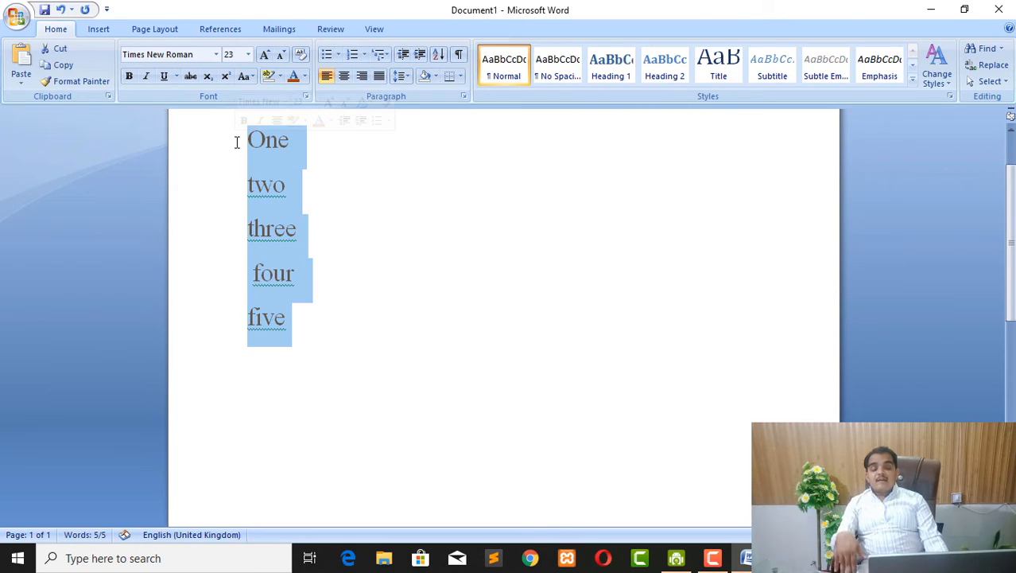
left_click(339, 54)
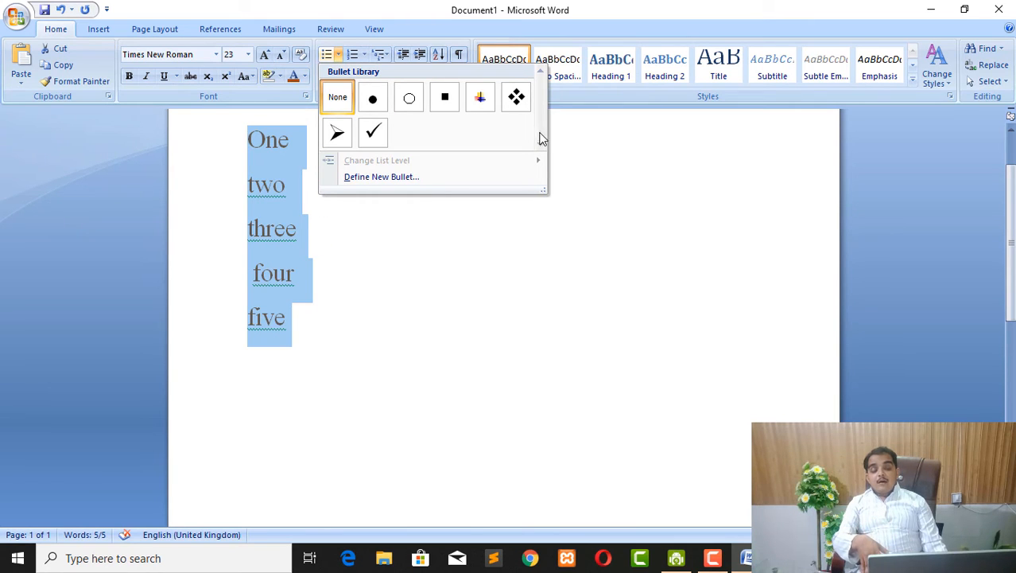
left_click(378, 178)
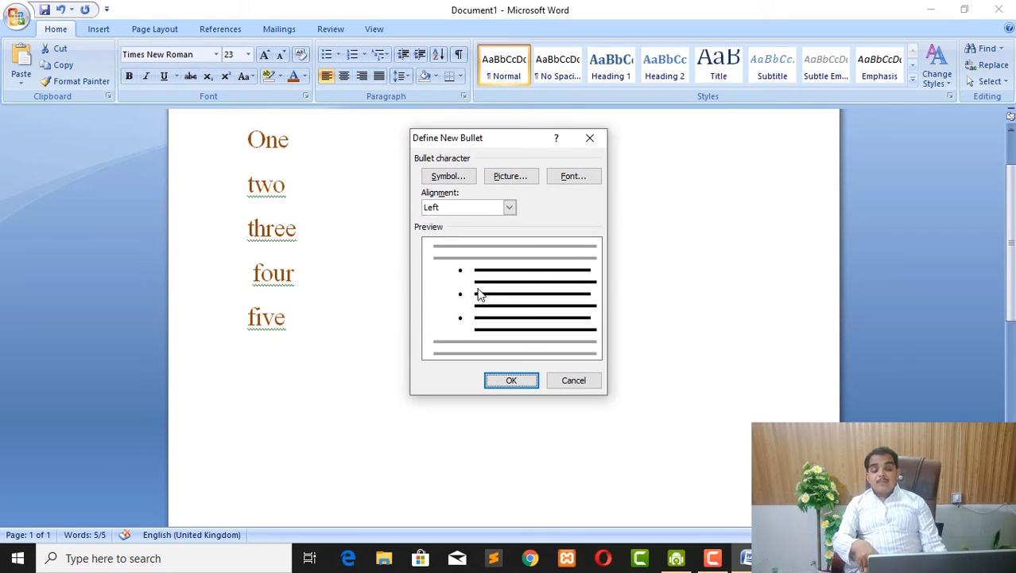
- Look through the Symbol font characters offered as bullets, without choosing one
left_click(448, 177)
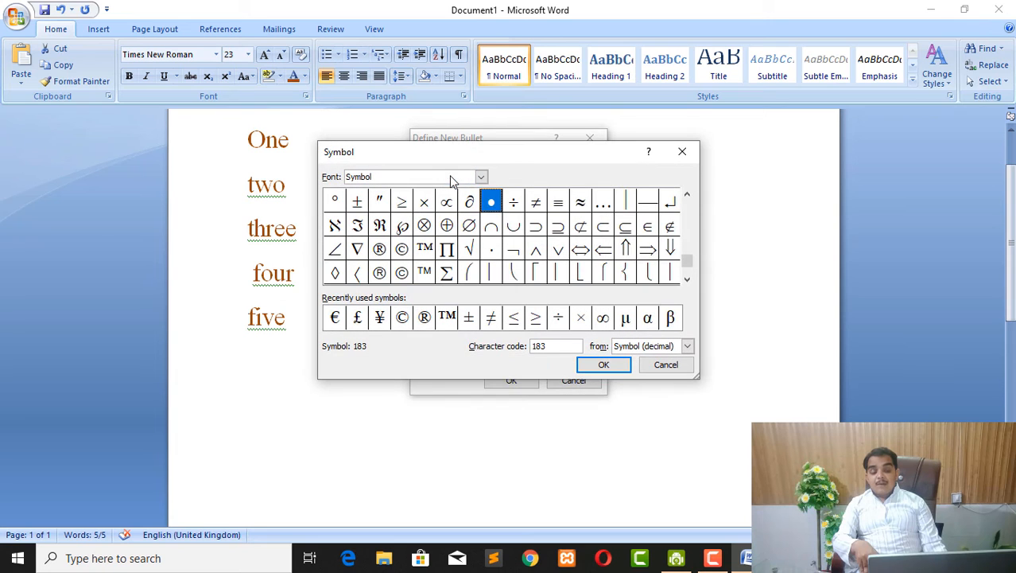
left_click(686, 244)
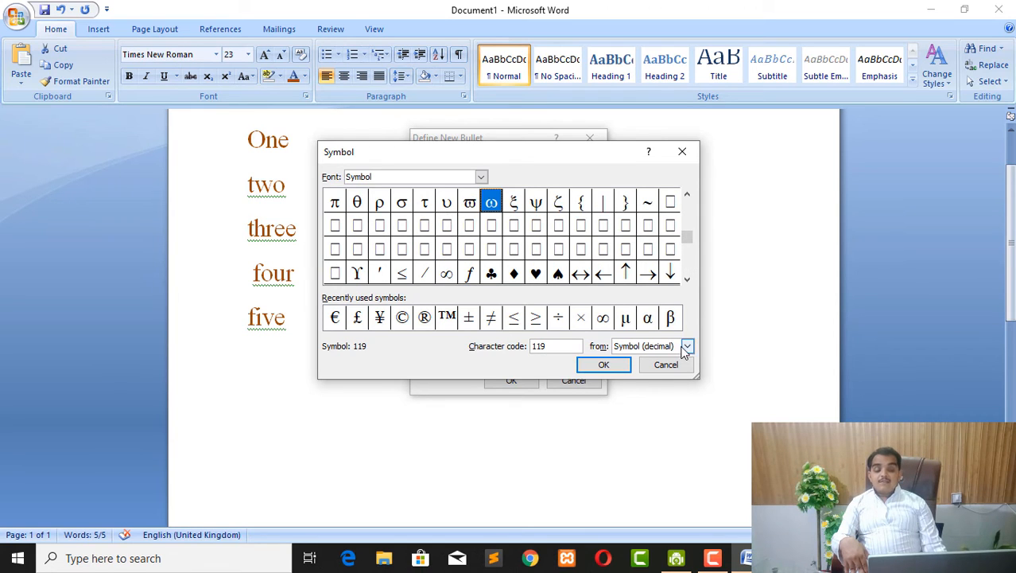
left_click(682, 152)
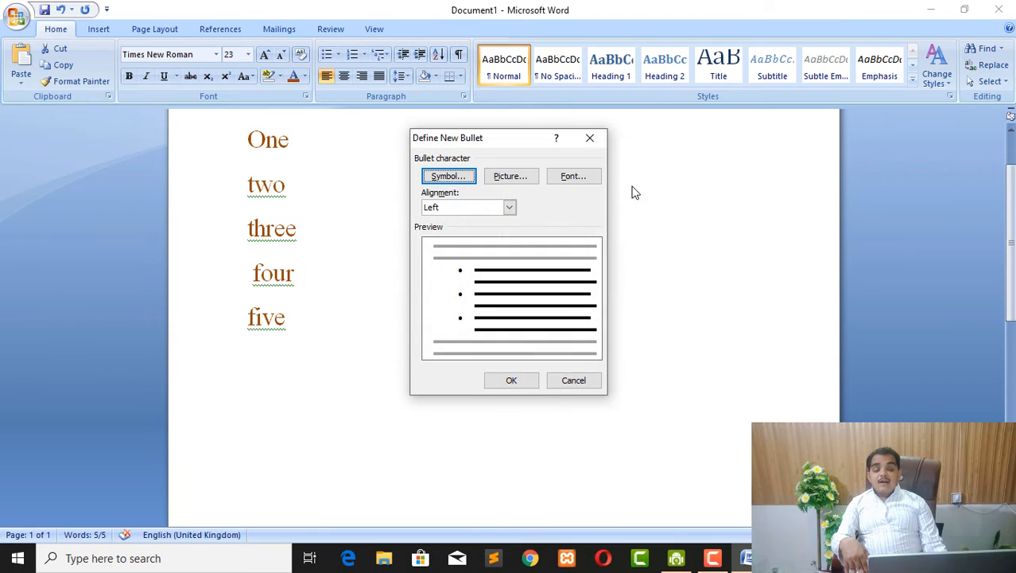
- Open the picture bullet choices for the new bullet and browse through the available pictures
left_click(513, 182)
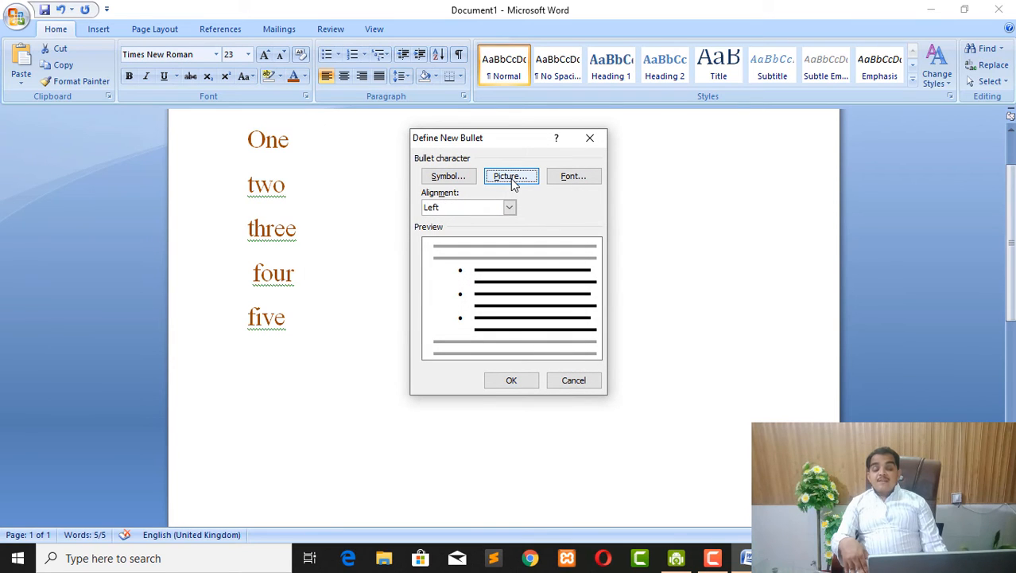
left_click(513, 182)
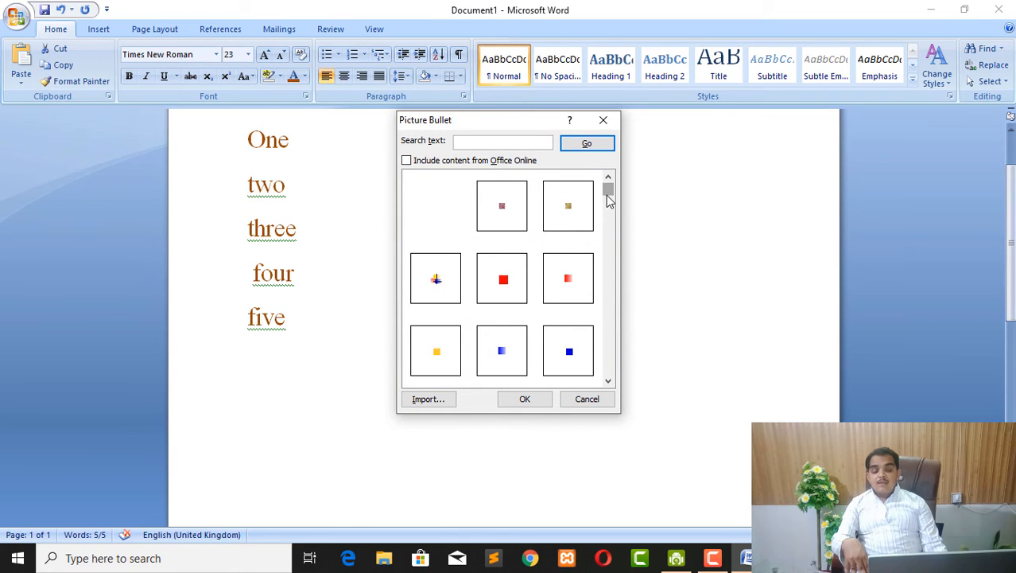
left_click_drag(607, 197, 624, 376)
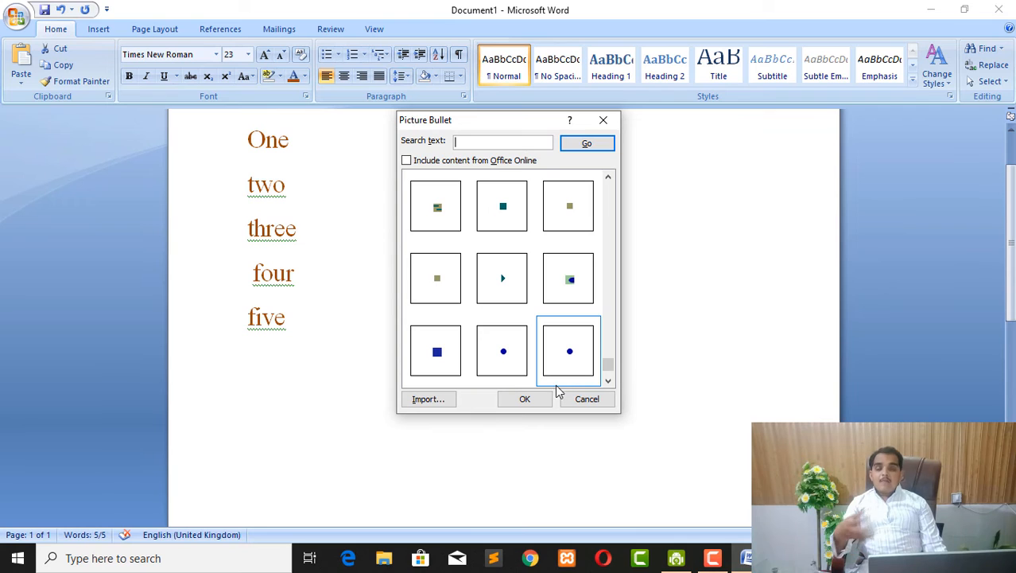
- Start importing a custom picture bullet and show the contents of Local Disk (D:) as large icons
left_click(426, 402)
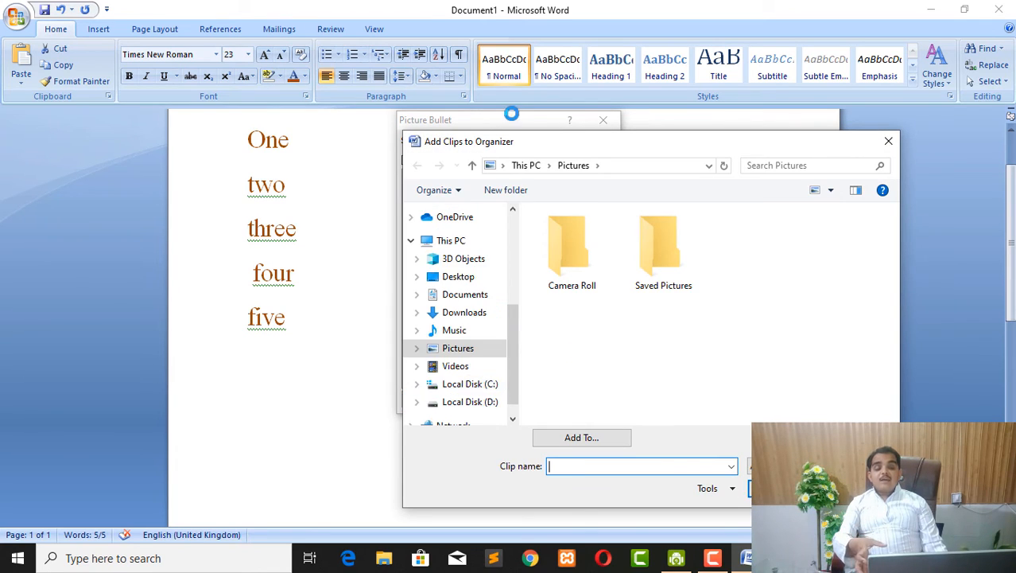
left_click_drag(537, 152, 481, 51)
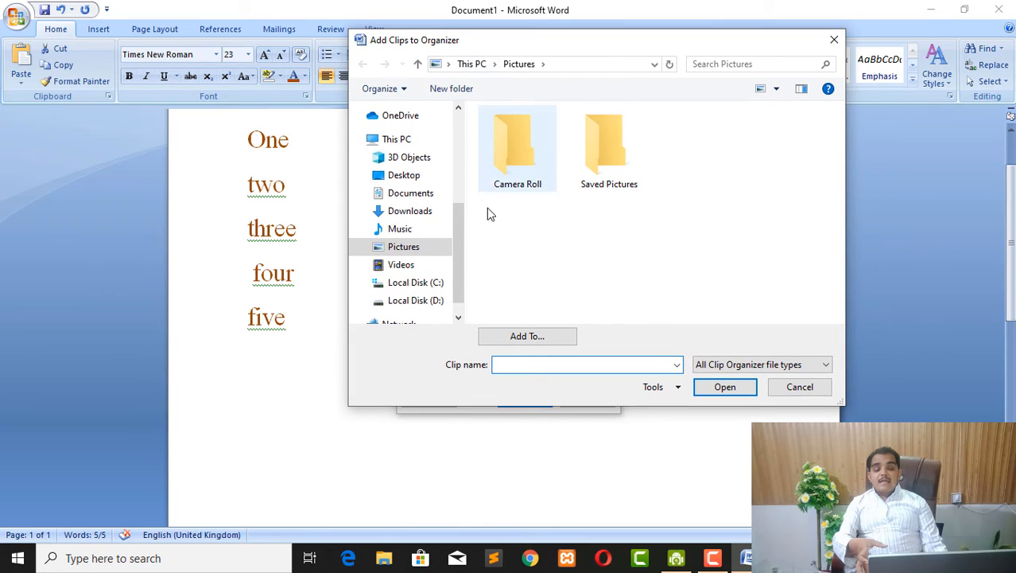
left_click(436, 304)
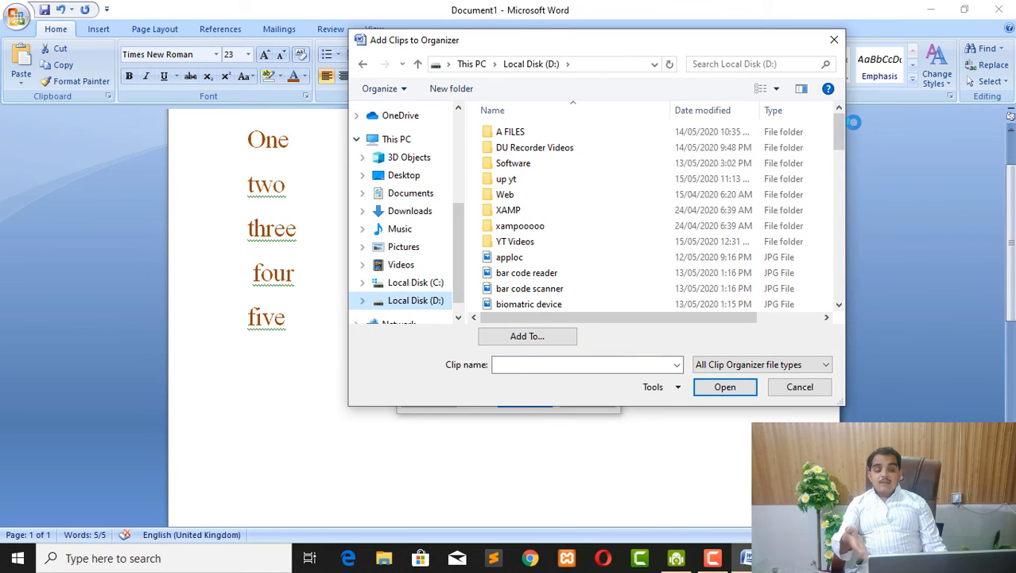
left_click_drag(838, 123, 831, 208)
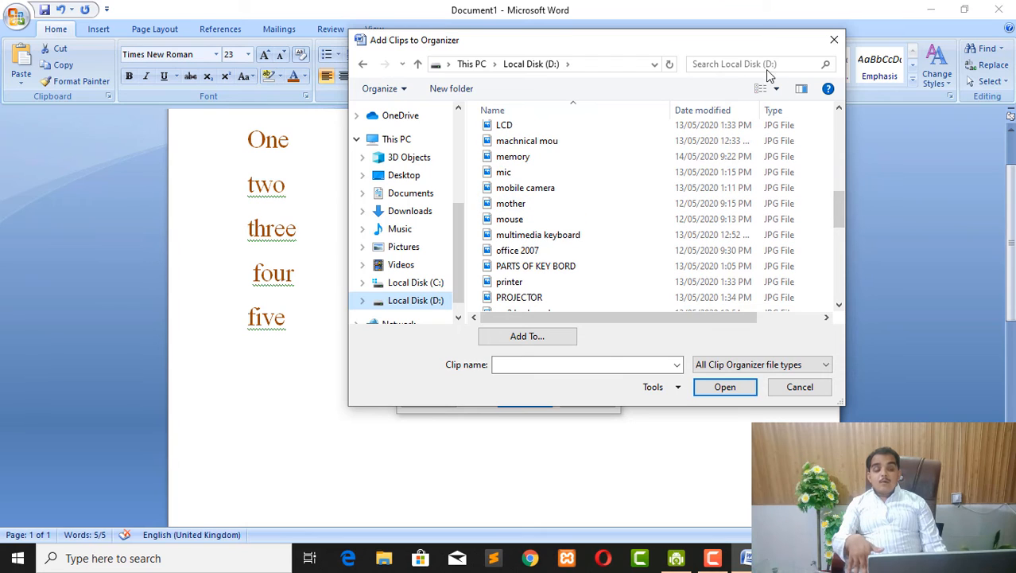
left_click(775, 90)
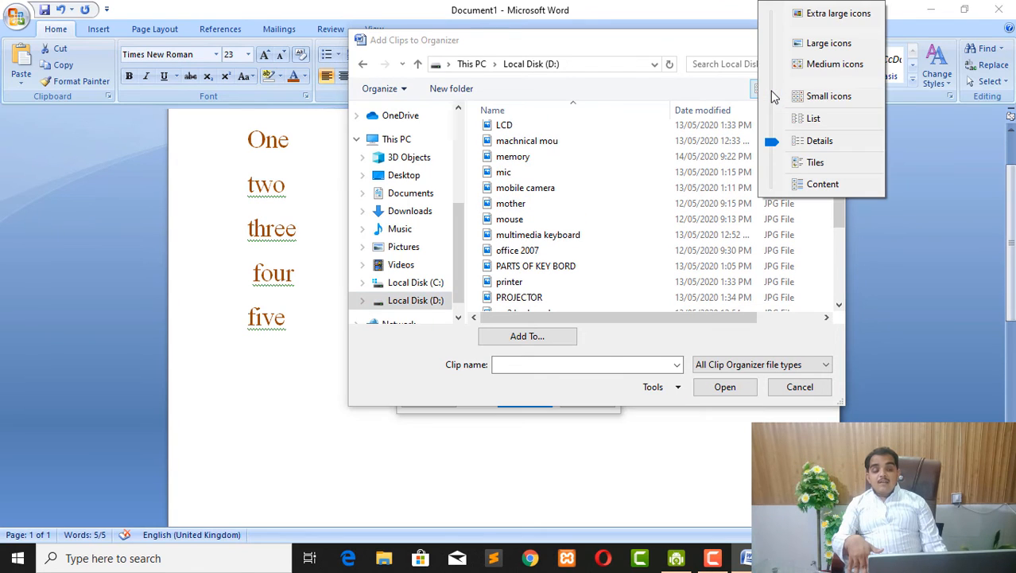
left_click(829, 44)
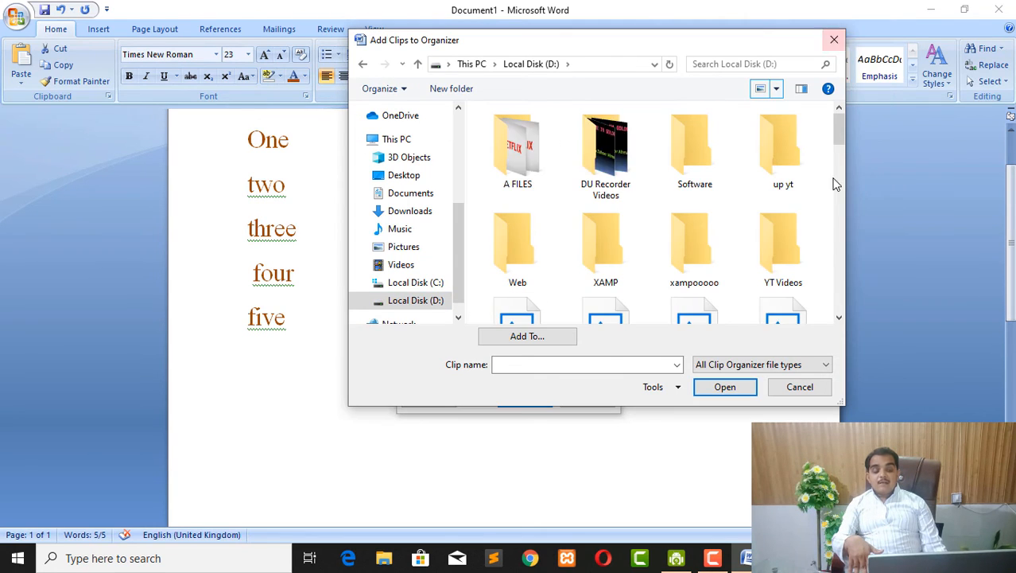
- Add the "scroll" mouse picture from Local Disk (D:) to the picture bullets
left_click_drag(839, 140, 834, 270)
left_click(783, 167)
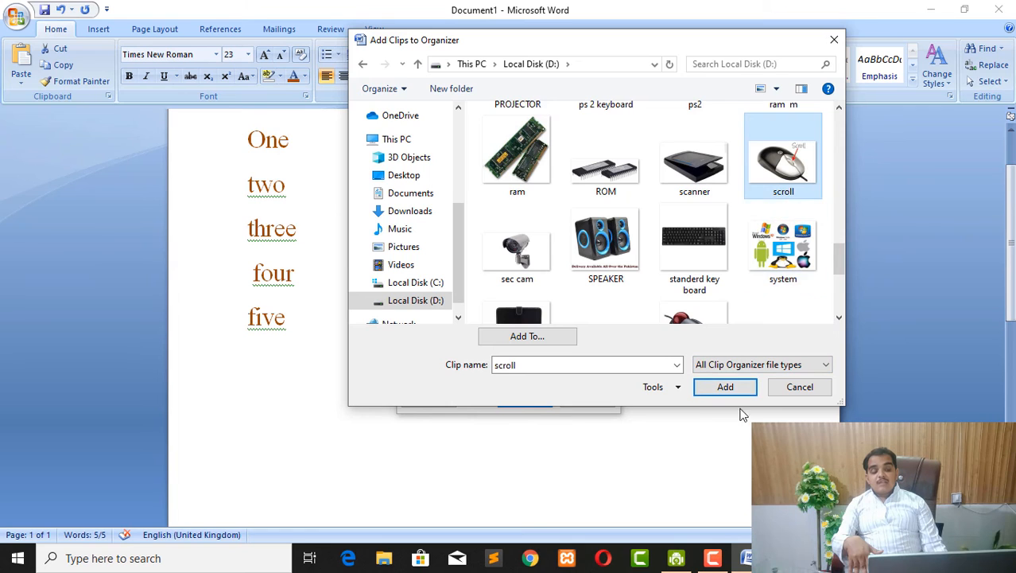
left_click(725, 386)
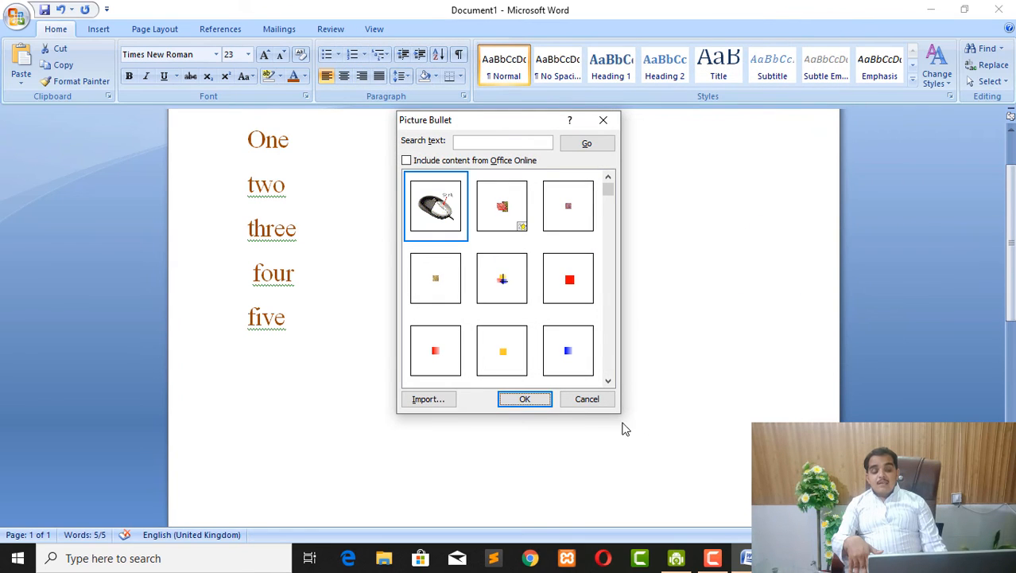
- Apply the imported mouse picture as the bullet for the five lines and deselect the list
left_click(525, 399)
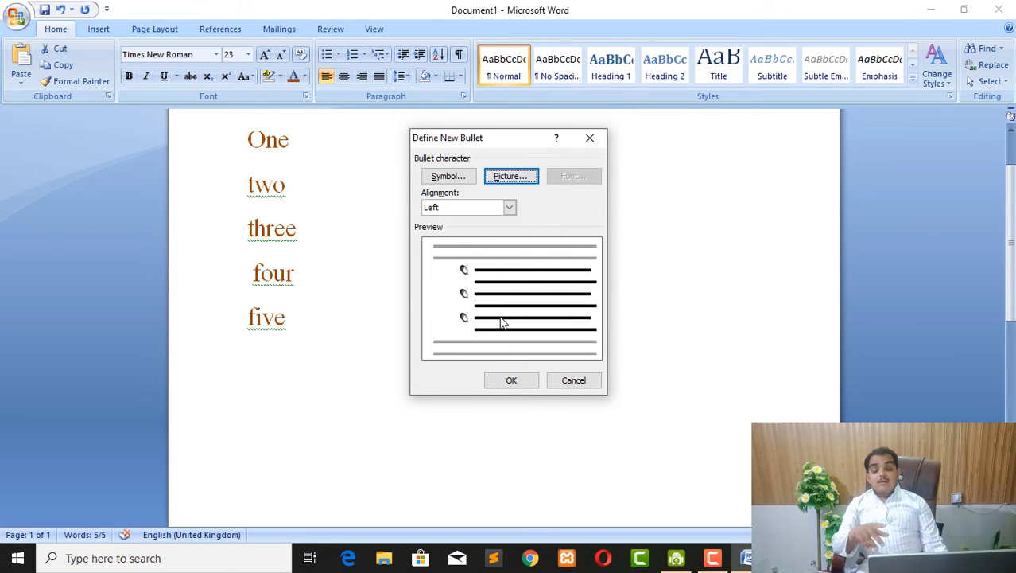
left_click(524, 382)
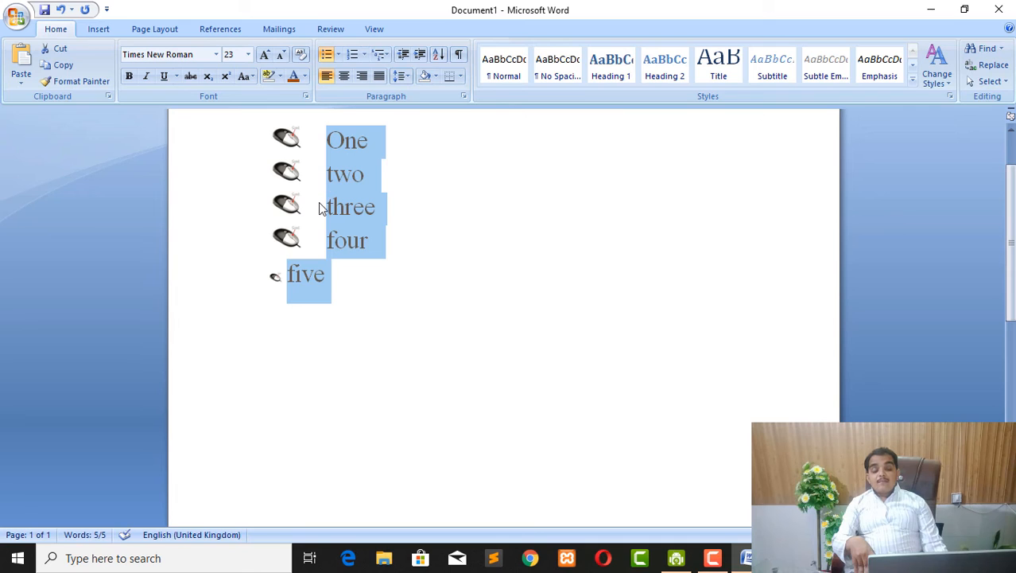
left_click(341, 291)
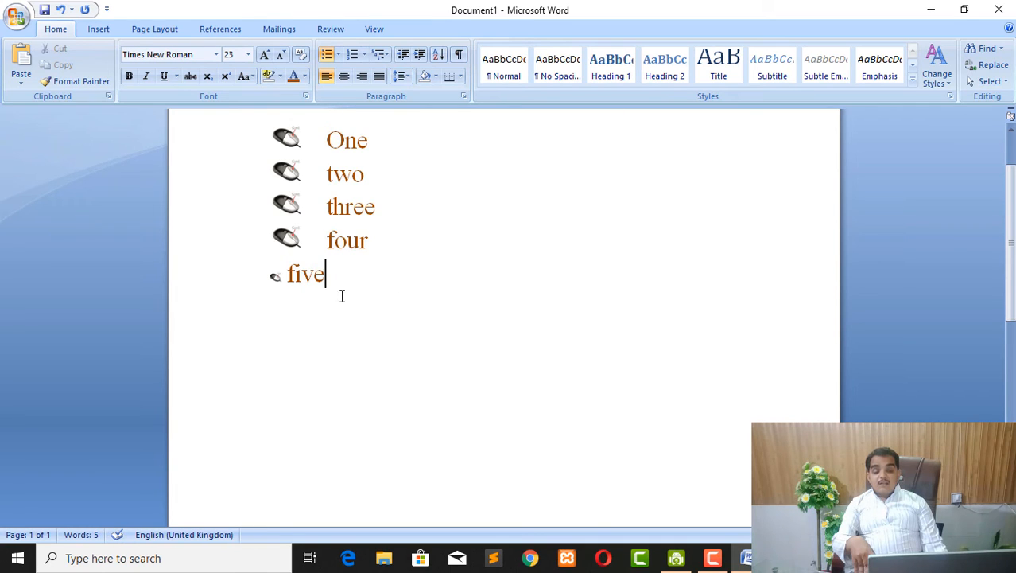
- Delete the "five" line and its bullet from the end of the list
left_click_drag(341, 291, 268, 274)
key("BackSpace")
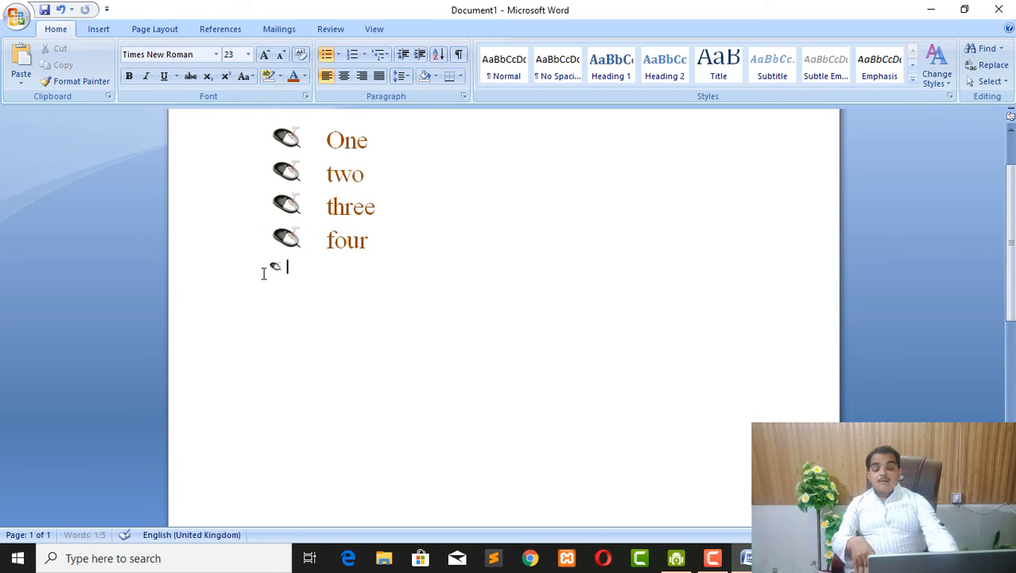
key("BackSpace")
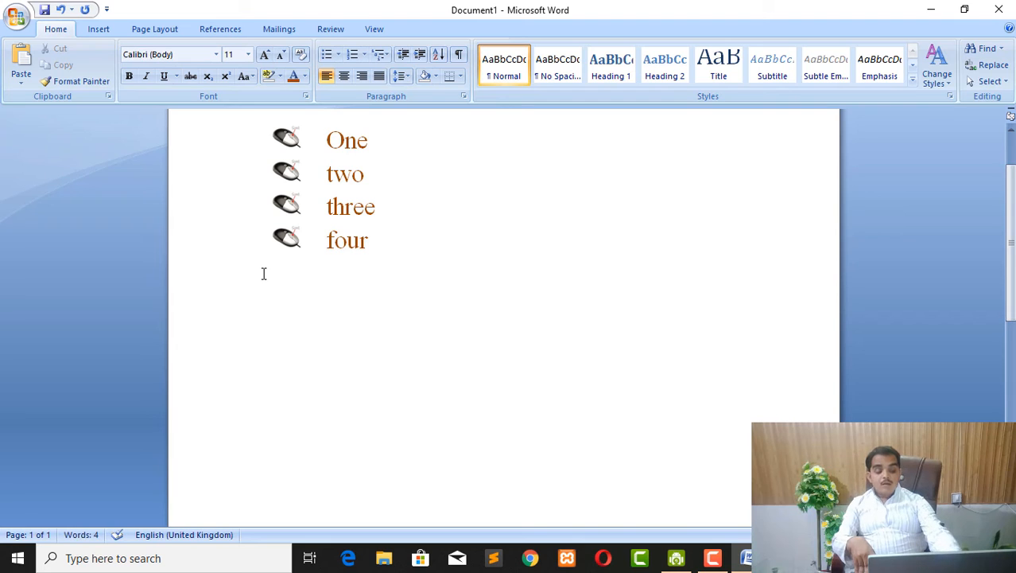
key("BackSpace")
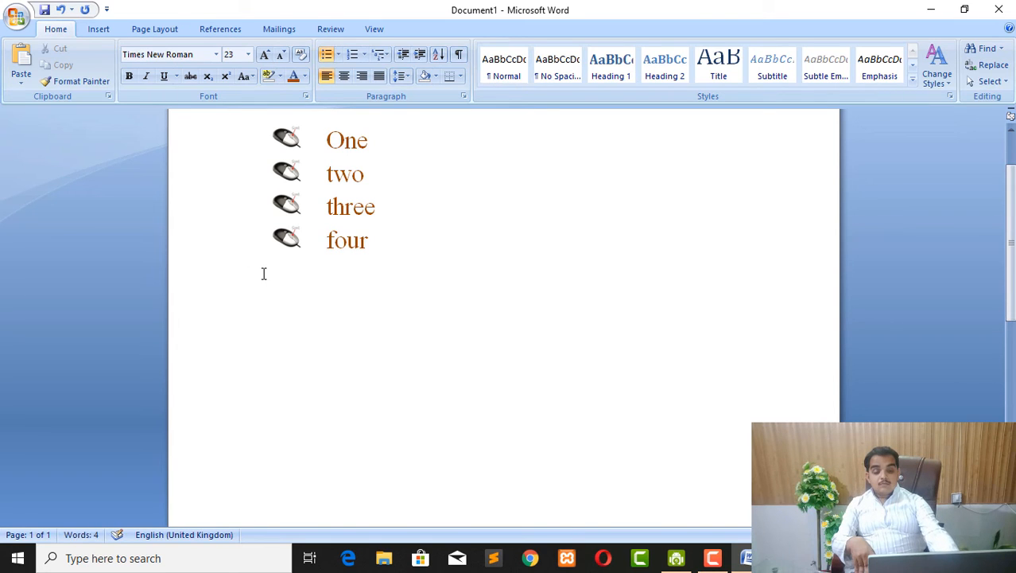
- Add two new bulleted lines, "hjm" and "jkkk", below "four"
key("Return")
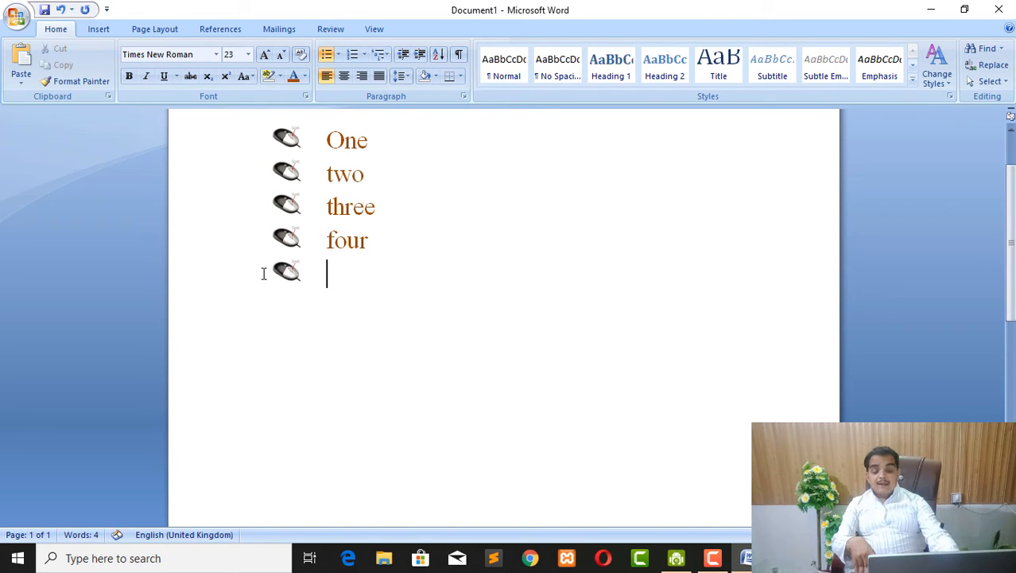
type("hj")
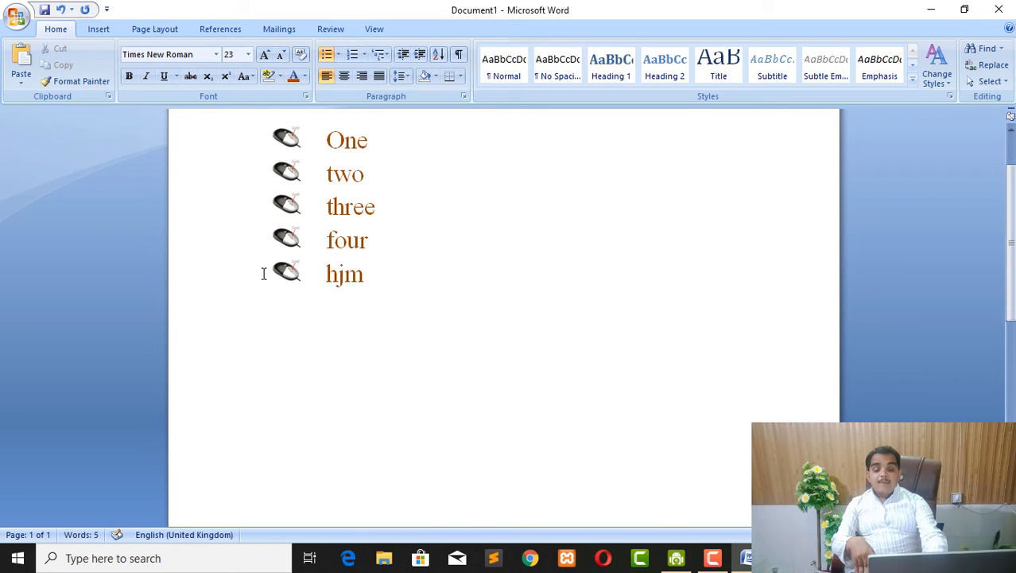
type("m")
key("Return")
type("jkkk")
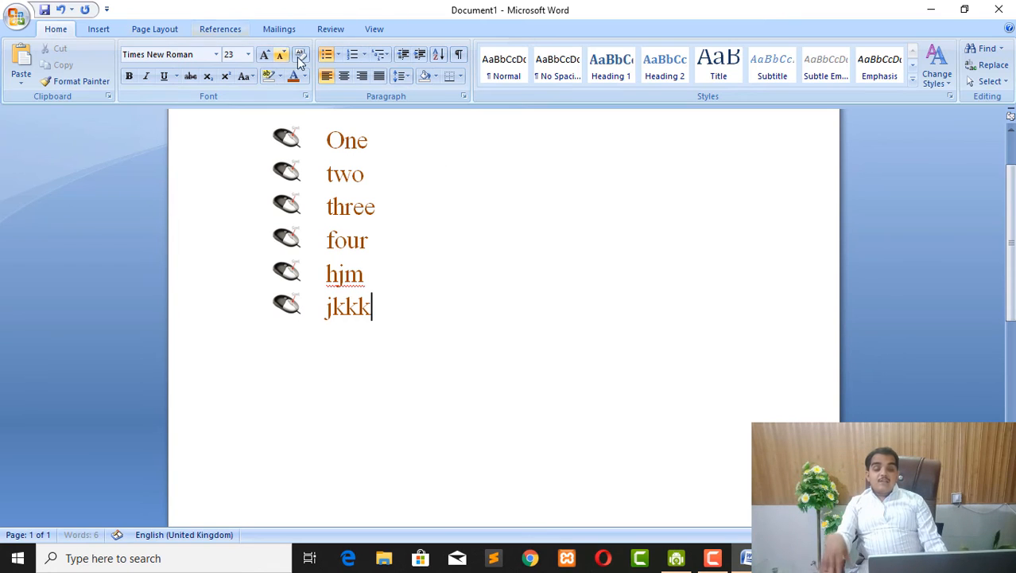
left_click(338, 54)
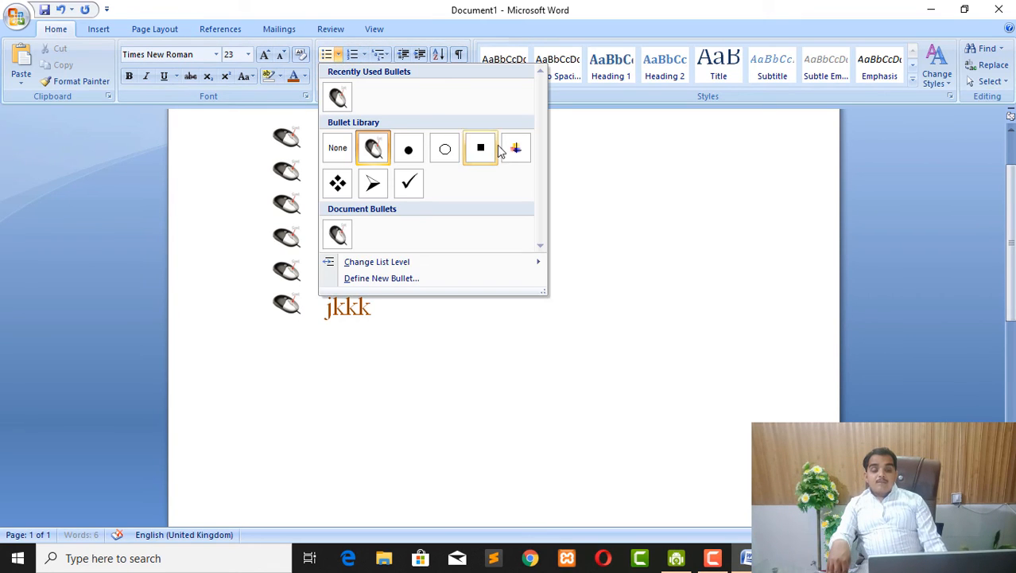
left_click(390, 278)
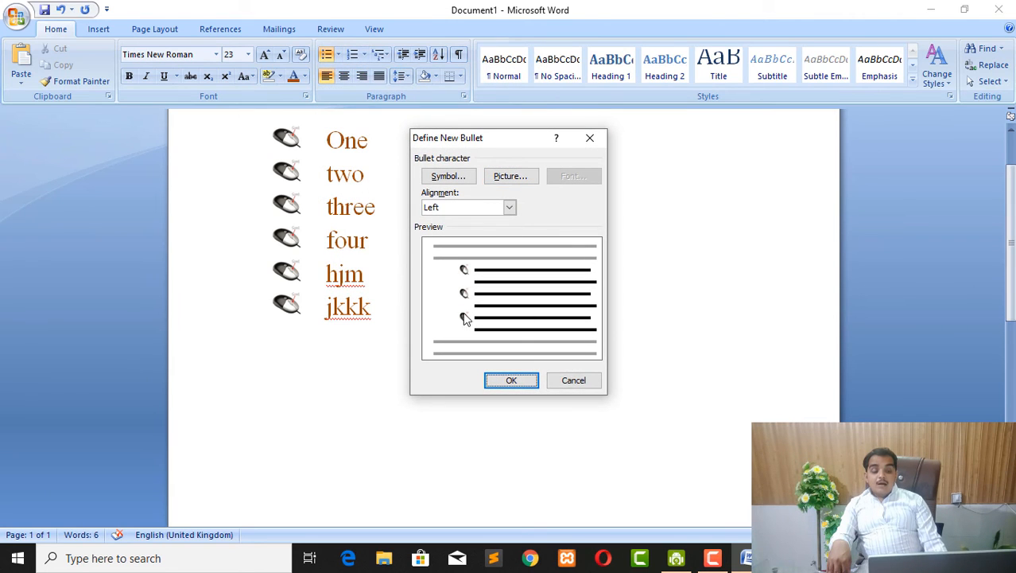
left_click(534, 178)
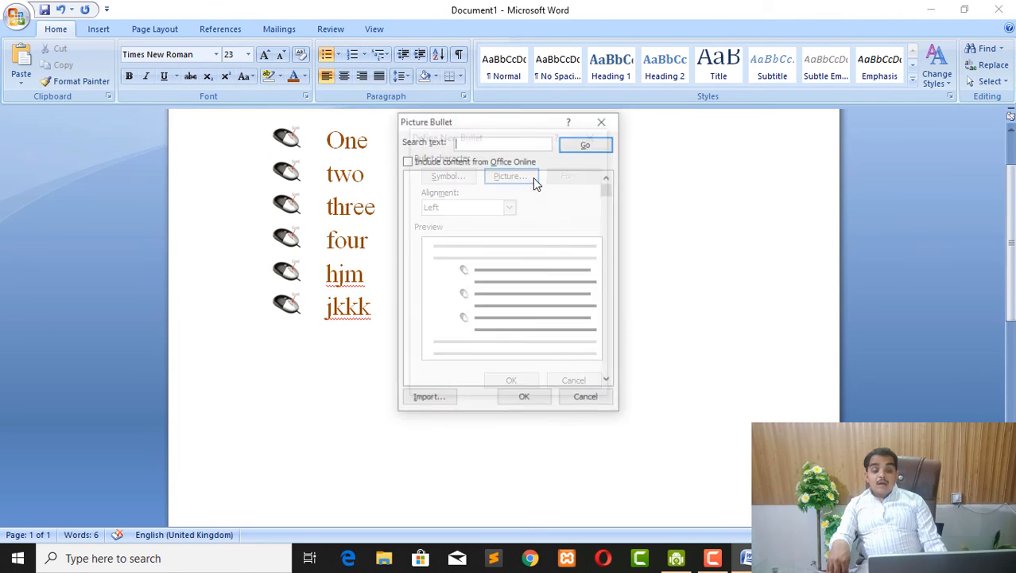
left_click(605, 120)
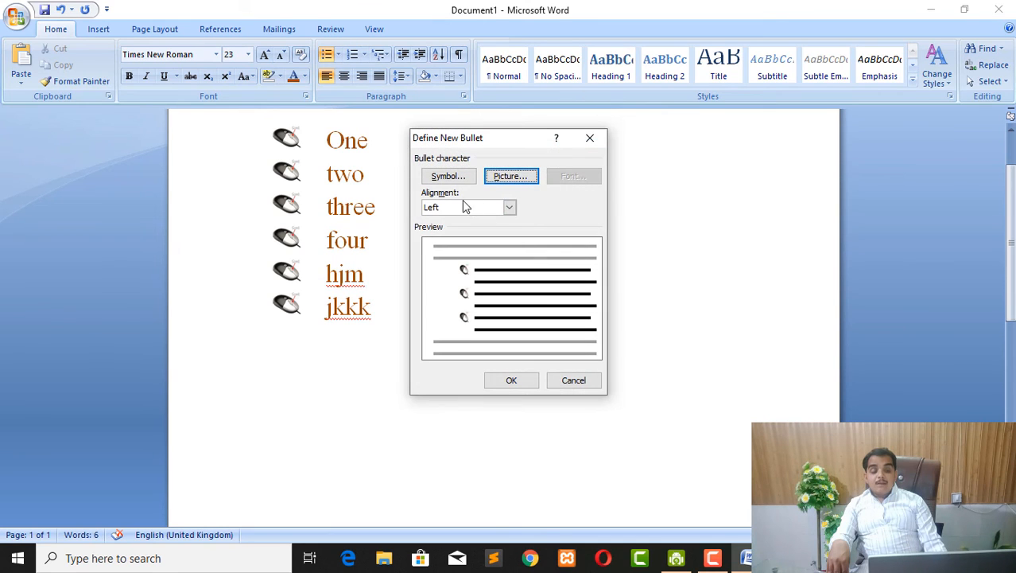
left_click(587, 378)
- Remove the mouse picture bullets from all six lines of the list
left_click_drag(412, 315, 266, 141)
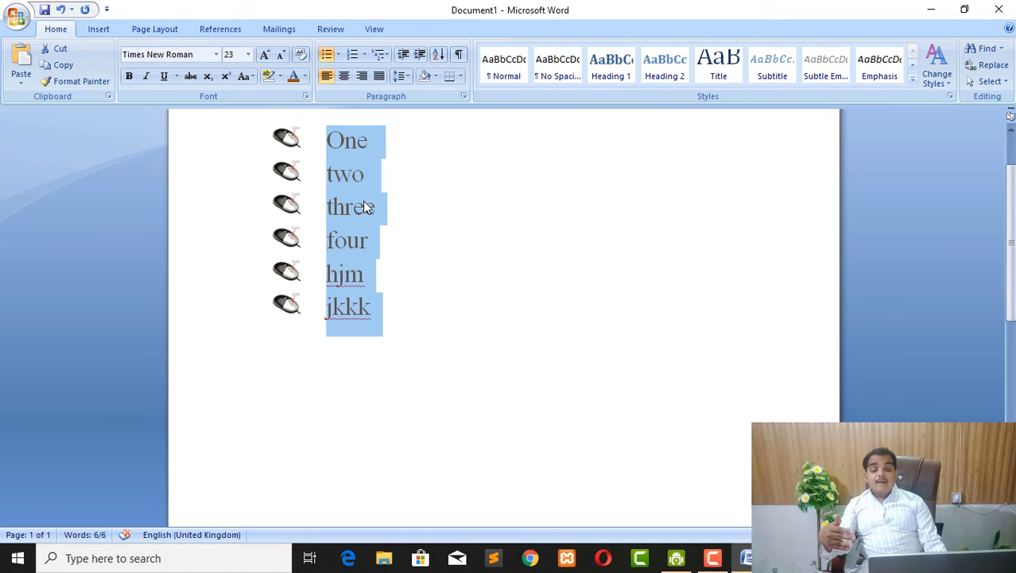
left_click(339, 55)
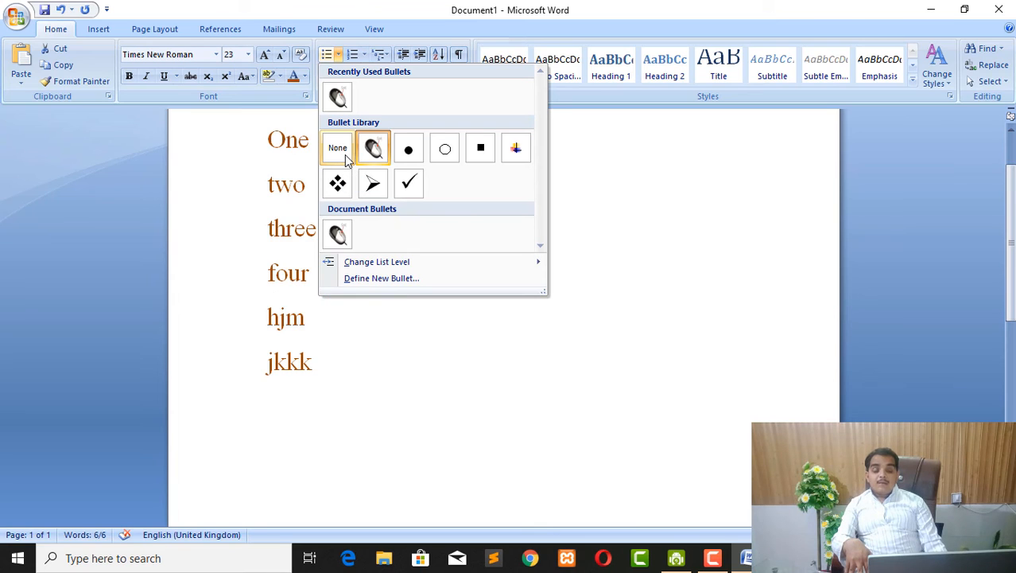
left_click(346, 159)
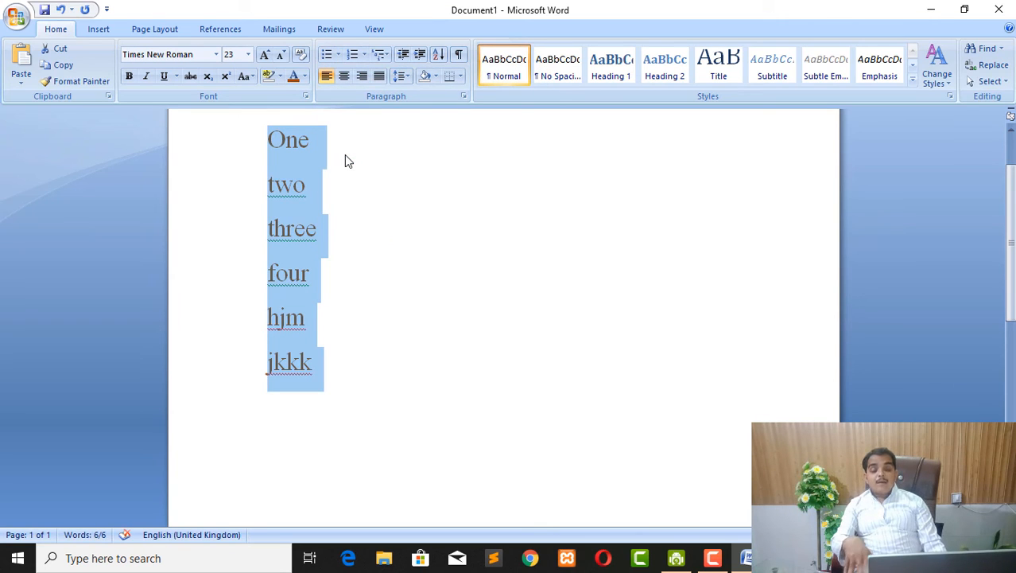
- Preview the numbering formats, including the A, B, C style, and the multilevel list styles for the six lines
left_click(362, 57)
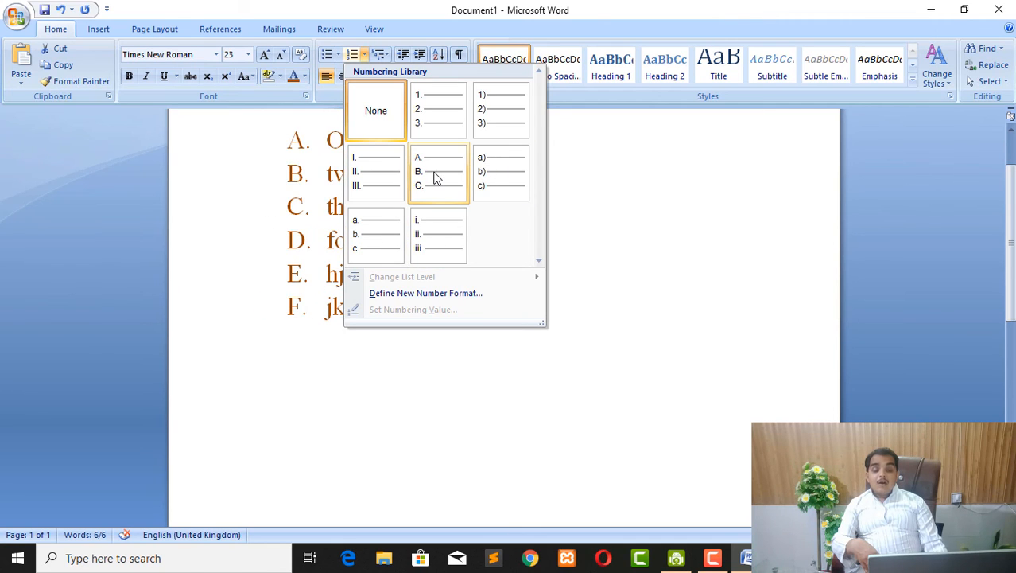
left_click(395, 62)
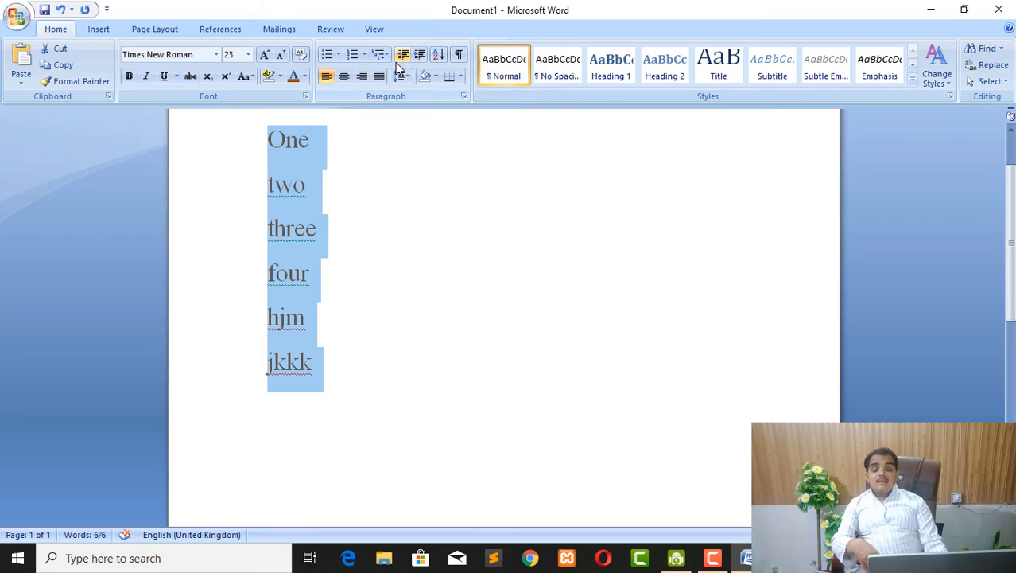
left_click(388, 56)
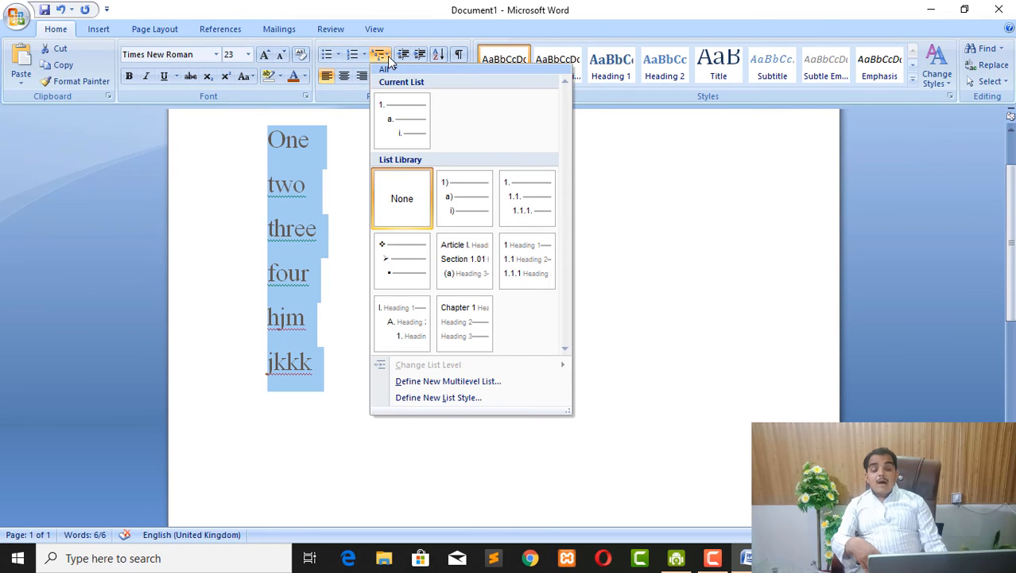
mouse_move(419, 264)
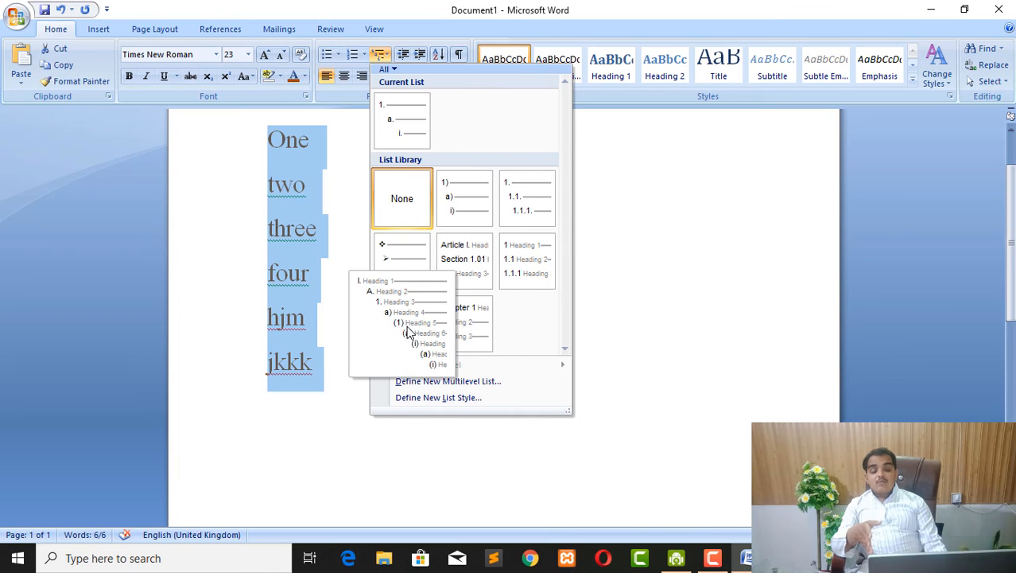
mouse_move(458, 213)
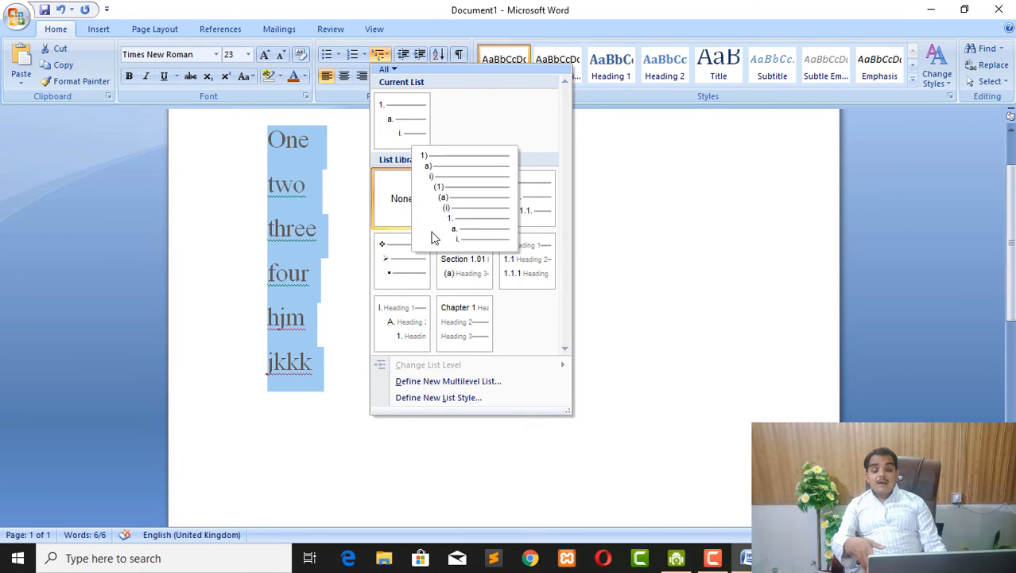
mouse_move(521, 253)
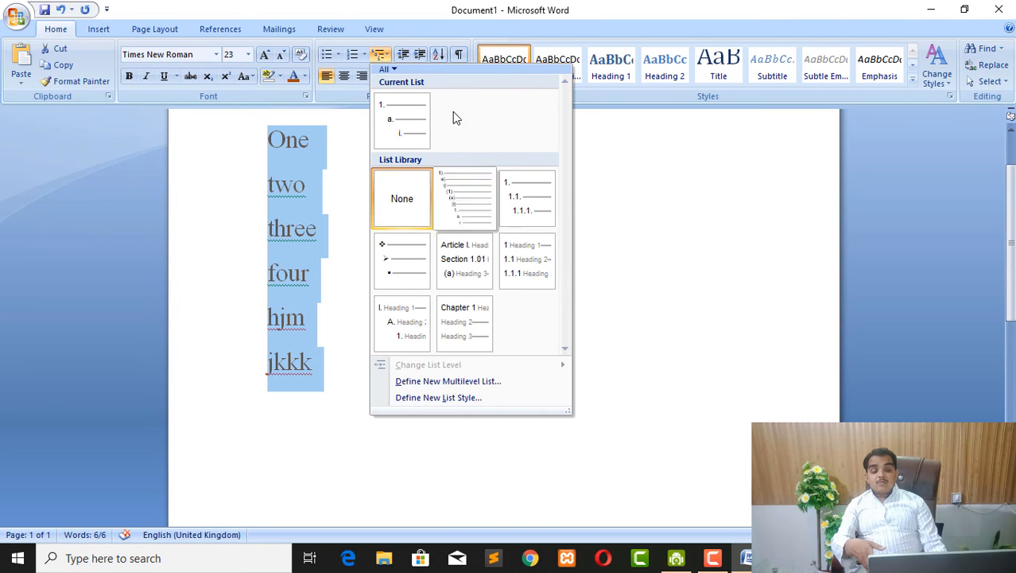
left_click(353, 143)
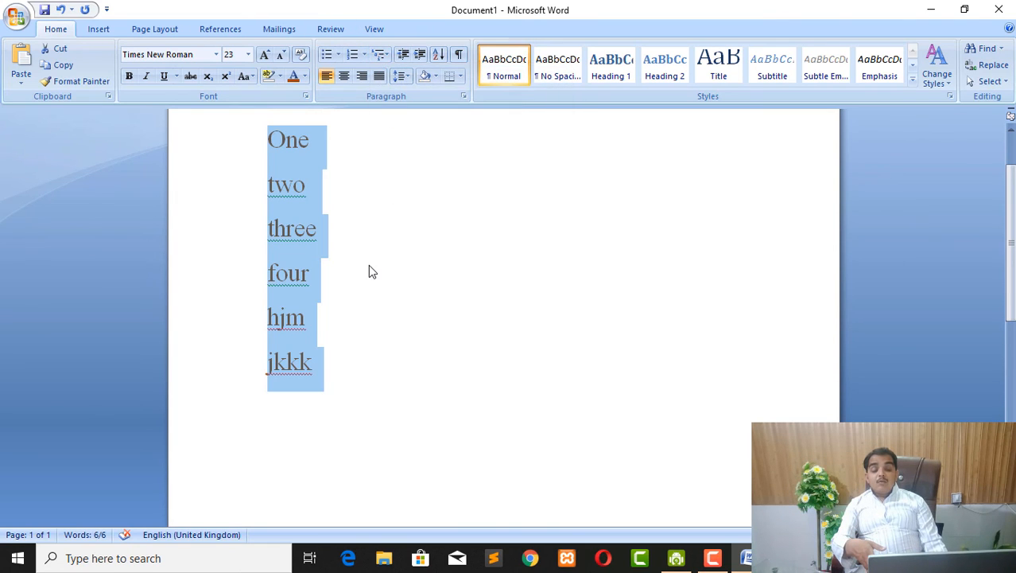
- Try centred, right and justified alignment on the "four" line and restore its left alignment
left_click_drag(368, 269, 248, 264)
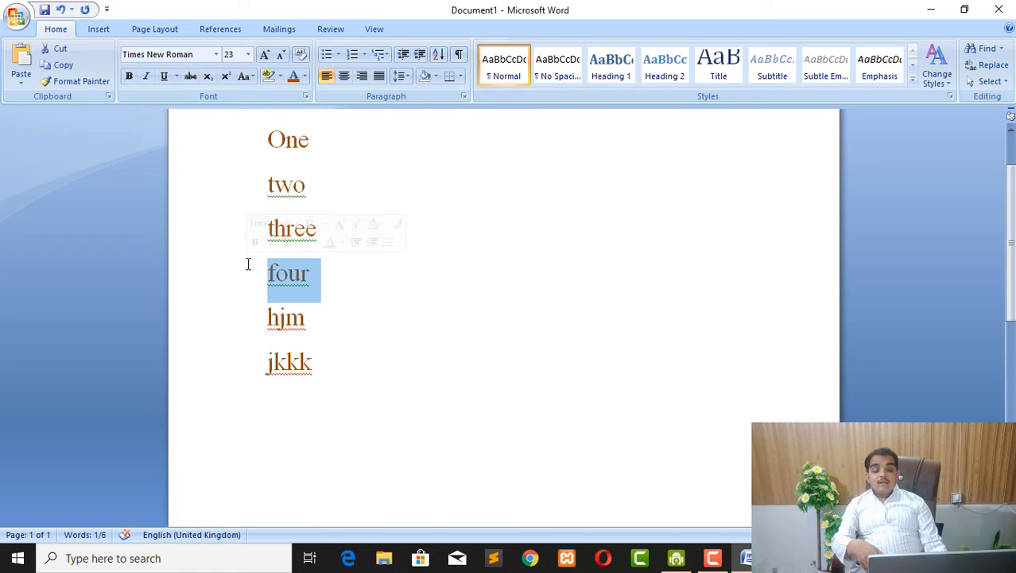
left_click(345, 77)
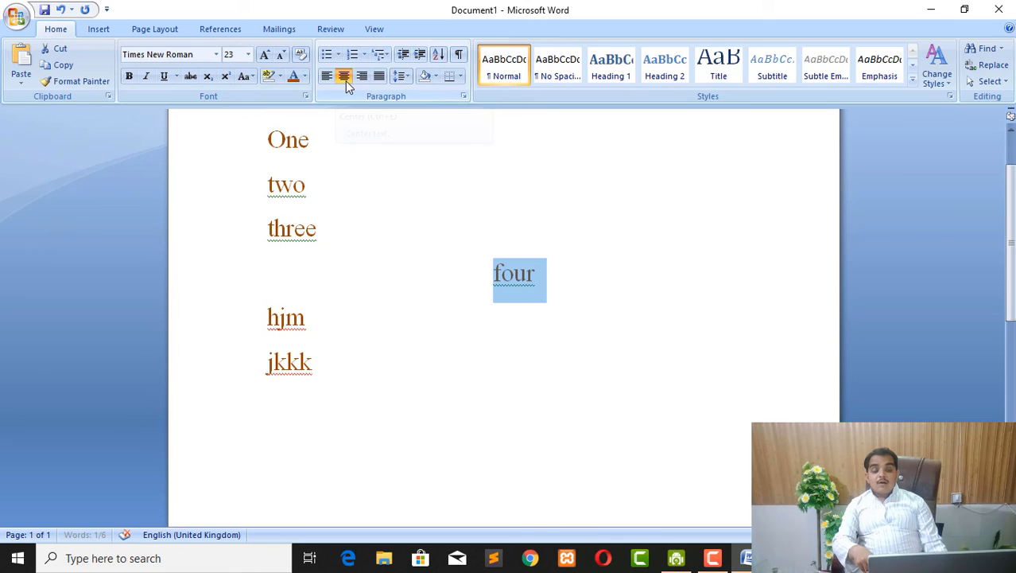
left_click(364, 80)
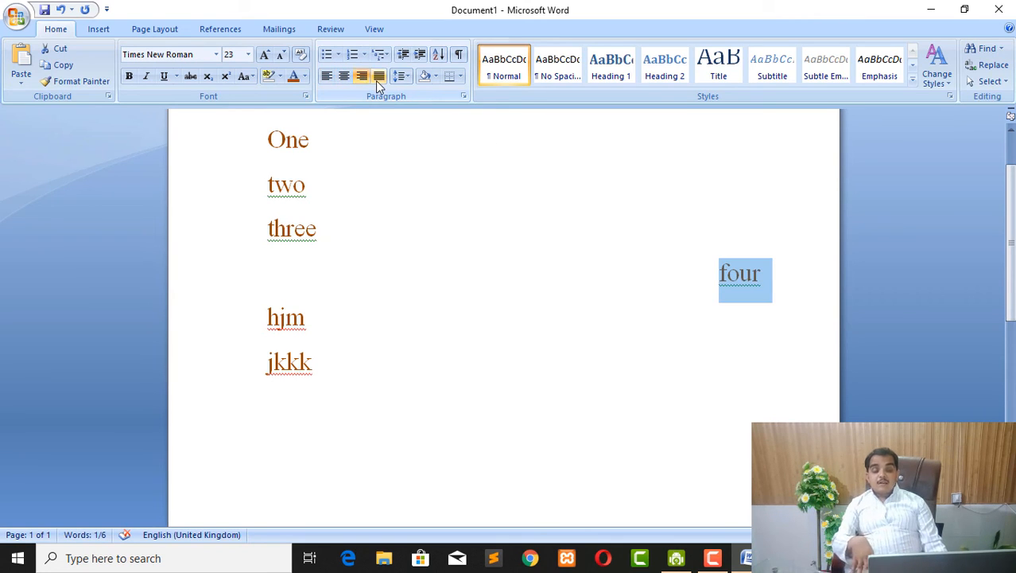
left_click(376, 81)
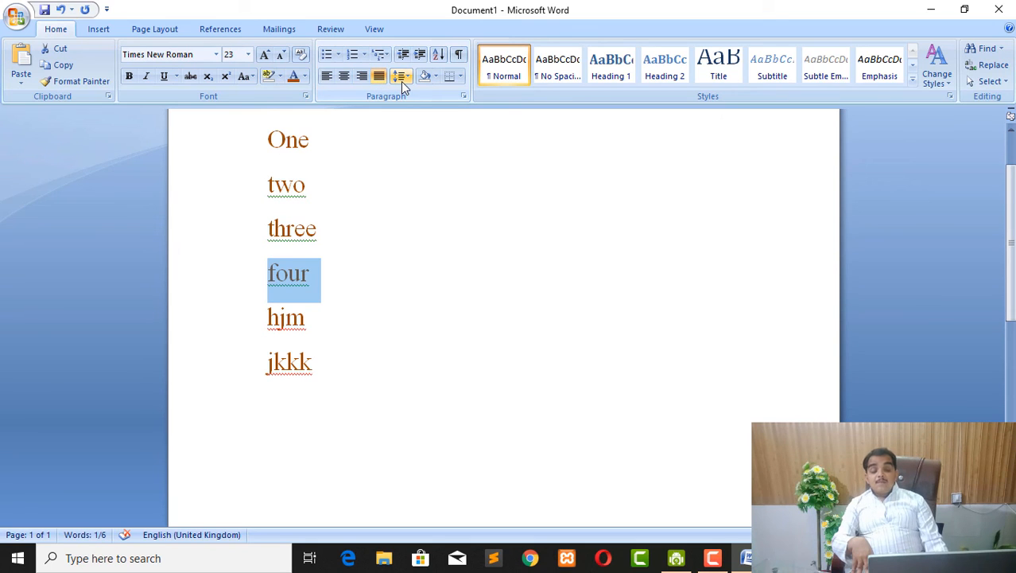
left_click(326, 76)
- Set the line spacing of all six lines from "One" to "jkkk" to 2.0
left_click_drag(333, 374, 271, 131)
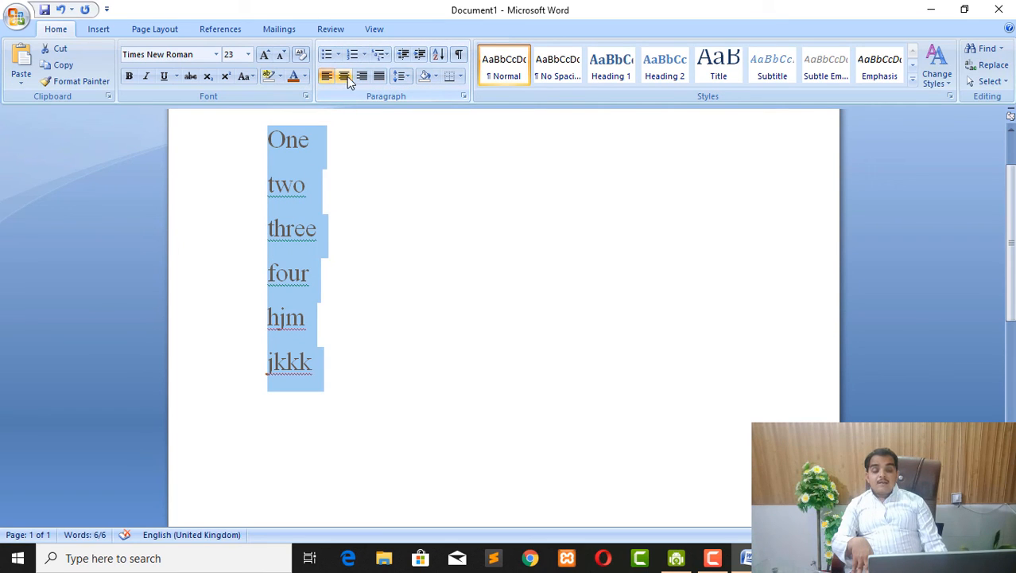
left_click(408, 76)
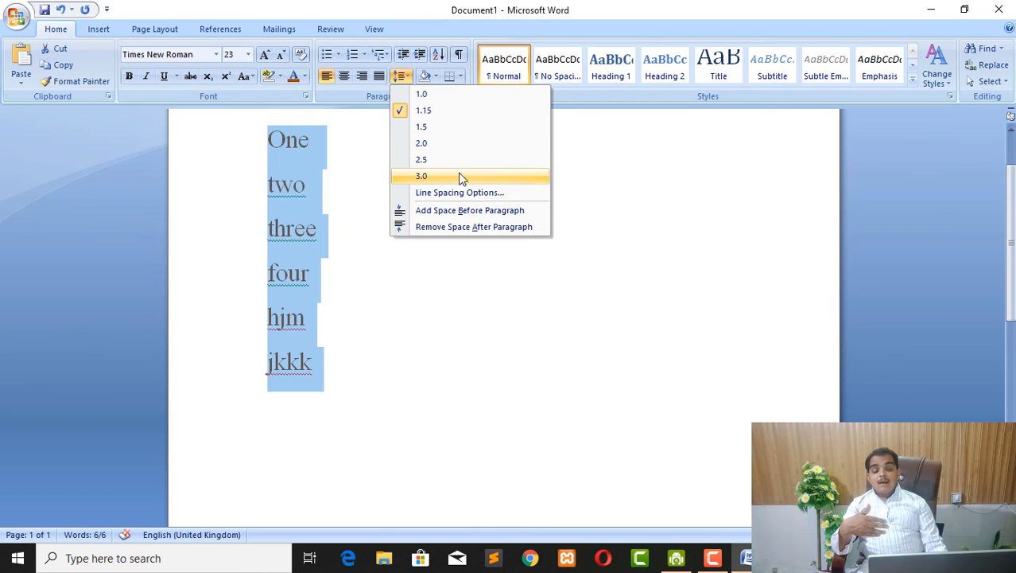
left_click(422, 143)
scroll(338, 304, "down", 3)
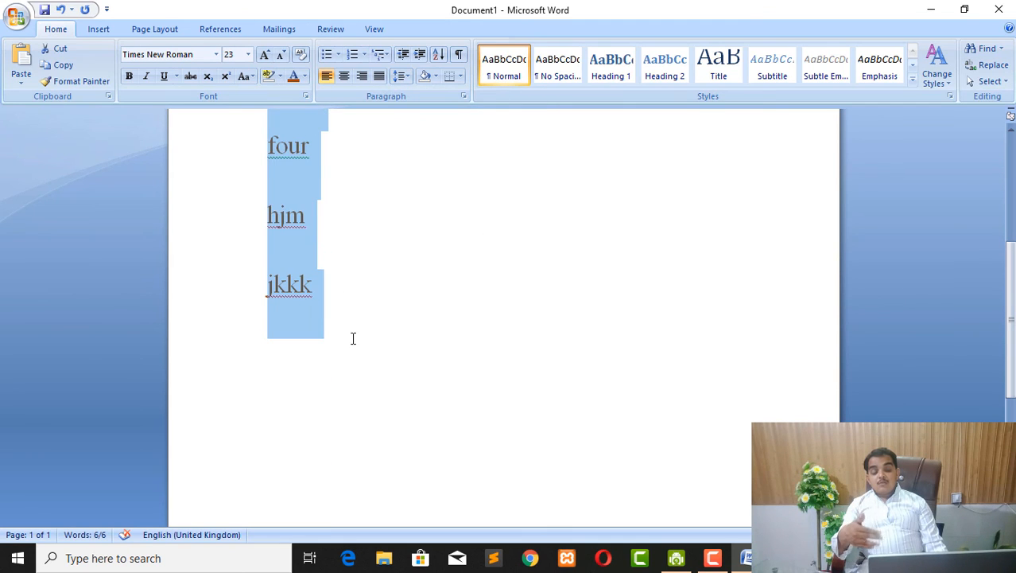
- Preview paragraph shading colours on the six lines without applying one
left_click_drag(353, 338, 412, 130)
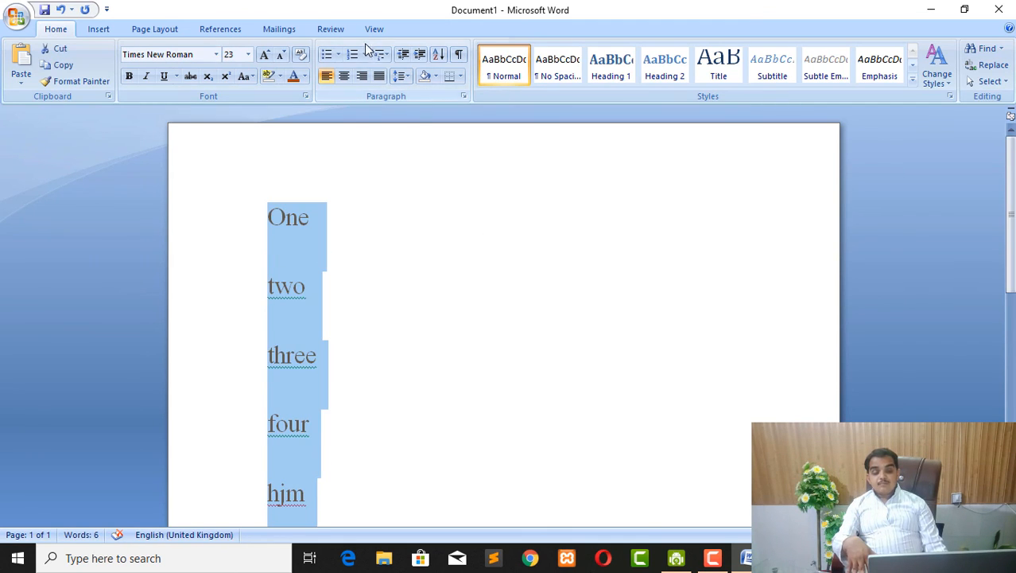
left_click(437, 76)
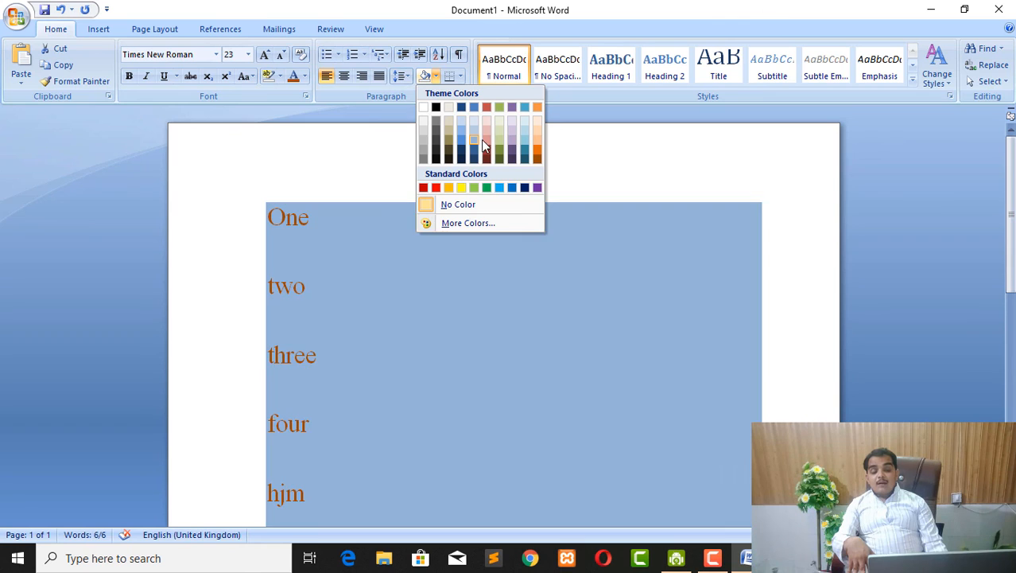
left_click(379, 157)
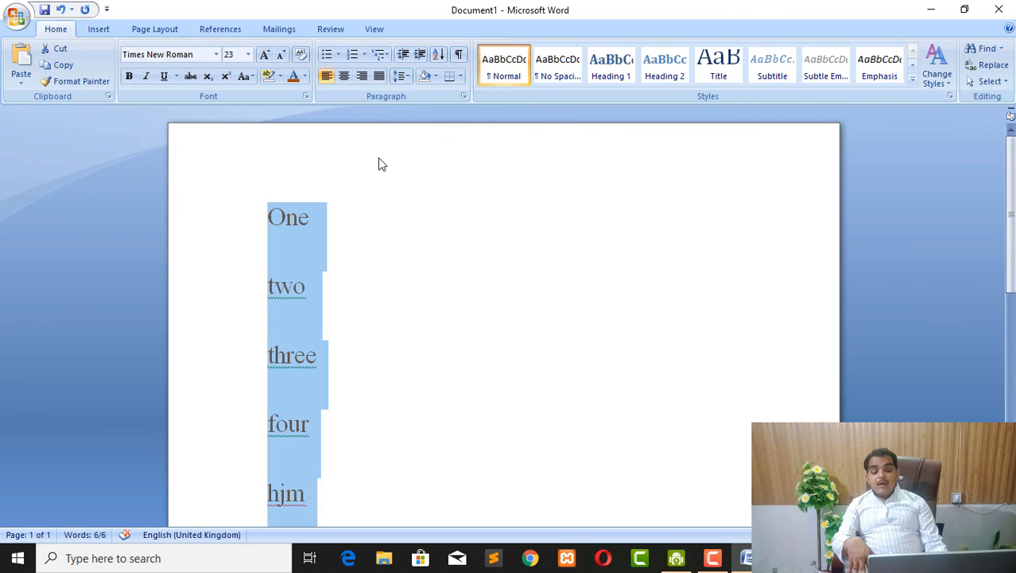
- Add a bottom border and a left border to the "One" paragraph
left_click(461, 76)
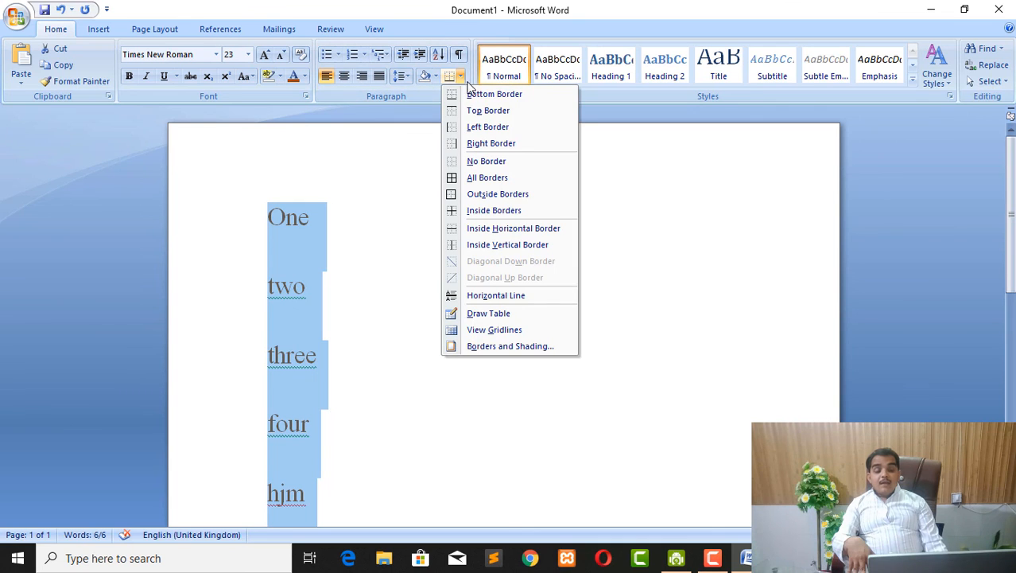
left_click(309, 228)
left_click(311, 220)
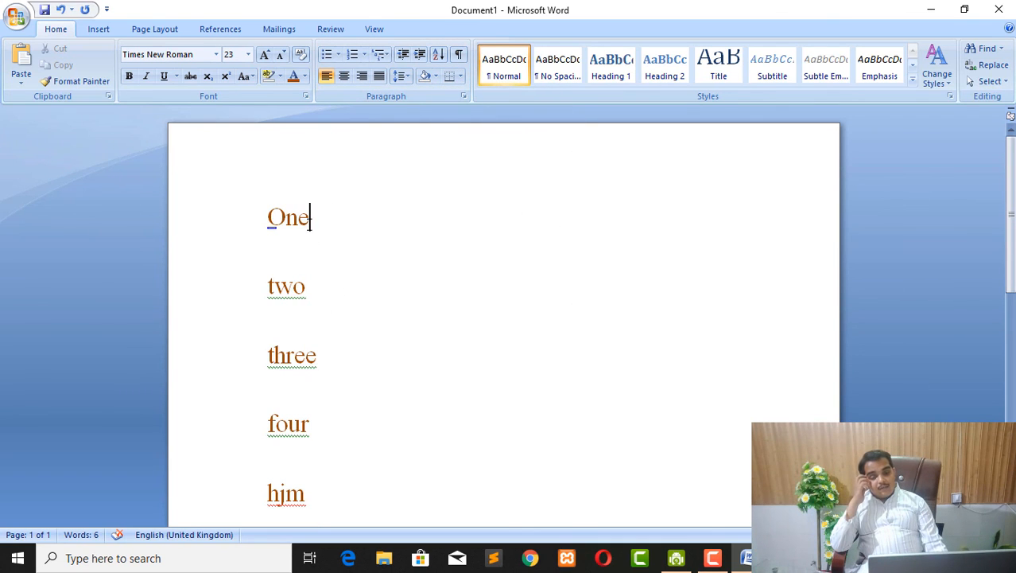
left_click(461, 76)
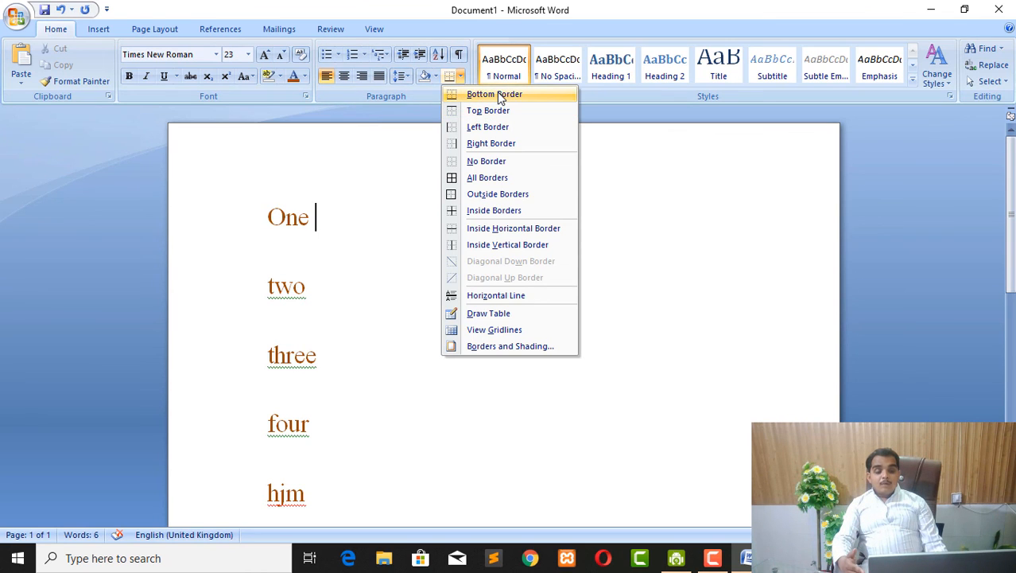
left_click(498, 94)
left_click(462, 76)
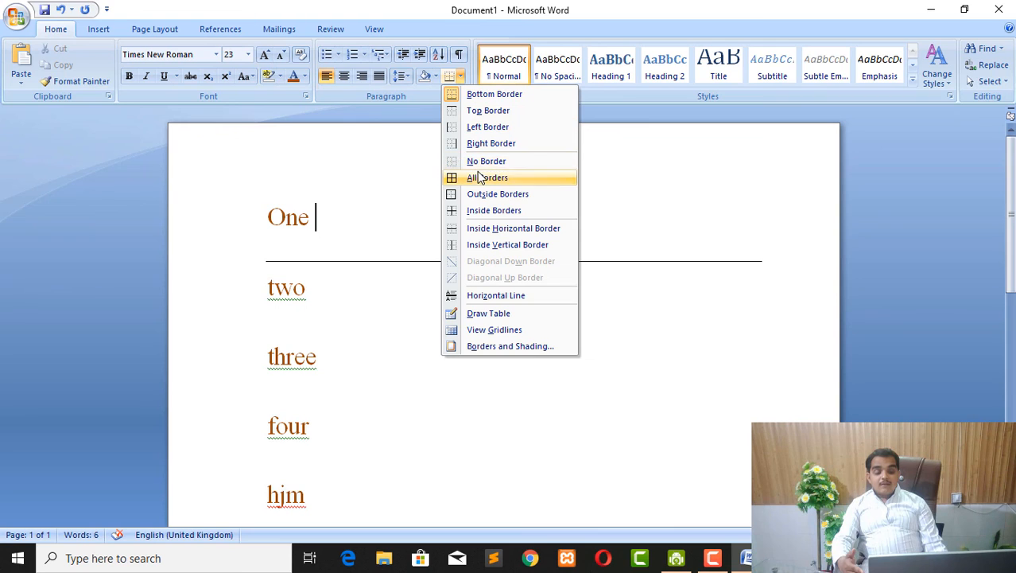
left_click(499, 127)
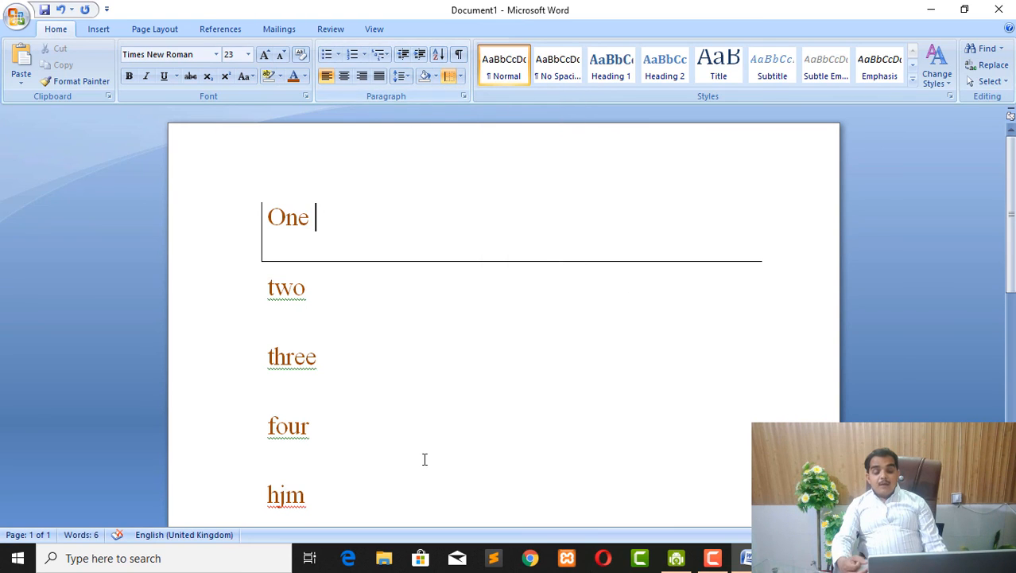
- Draw a single-cell table beside the "four" and "hjm" lines and stop table drawing
scroll(320, 310, "down", 3)
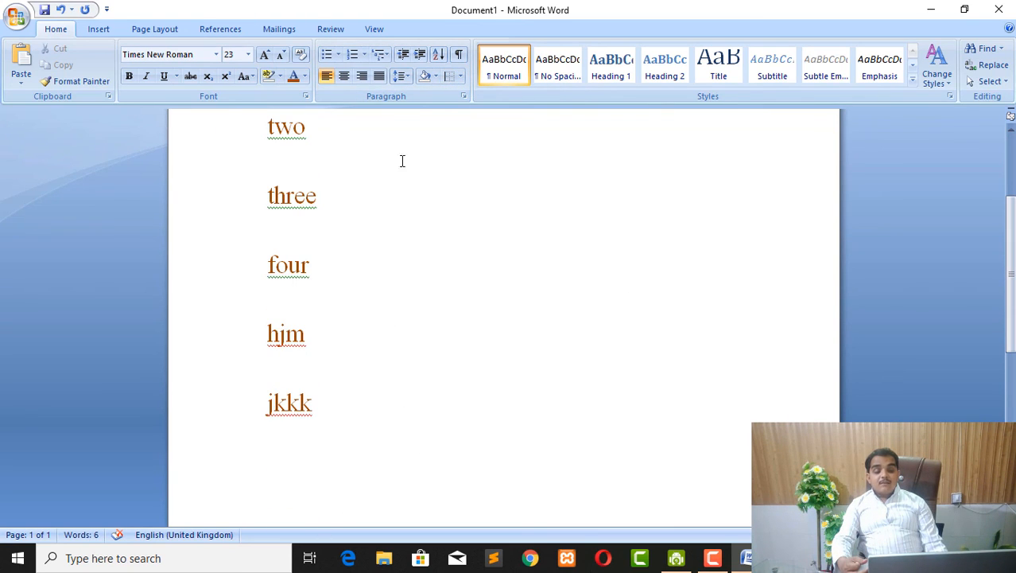
left_click(461, 77)
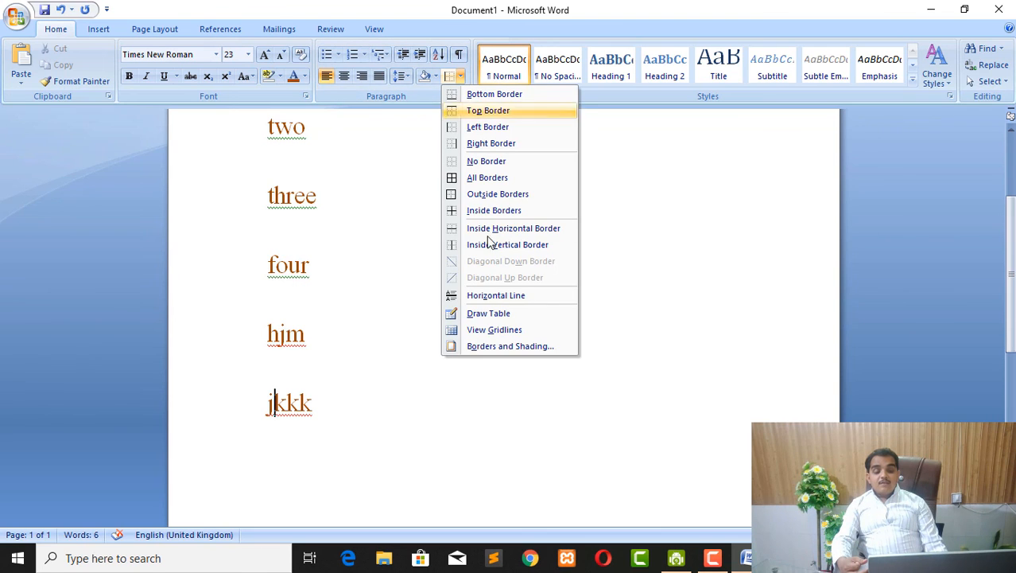
left_click(479, 318)
mouse_move(354, 243)
left_mouse_down()
mouse_move(415, 304)
mouse_move(640, 341)
left_mouse_up()
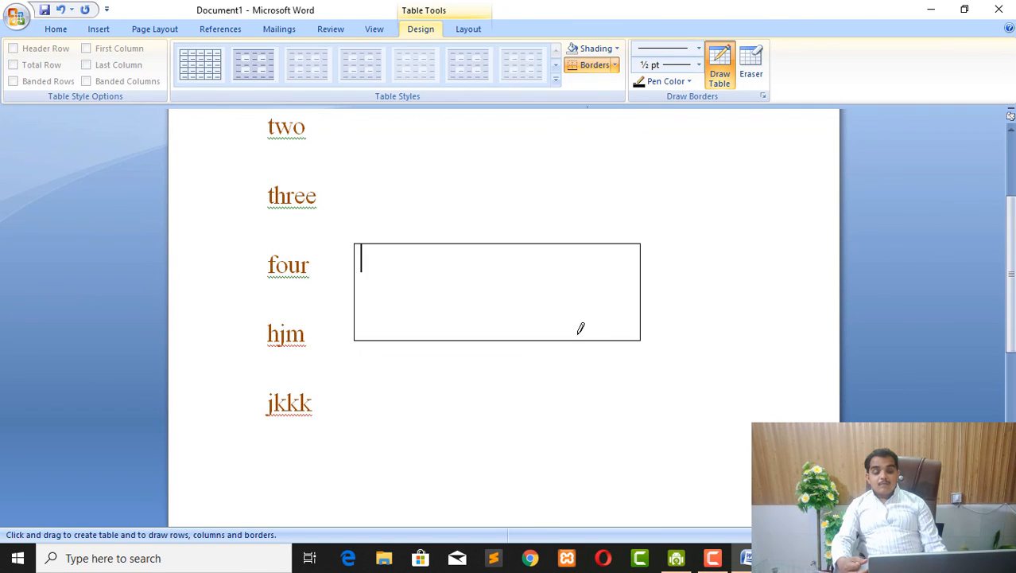
left_click(366, 169)
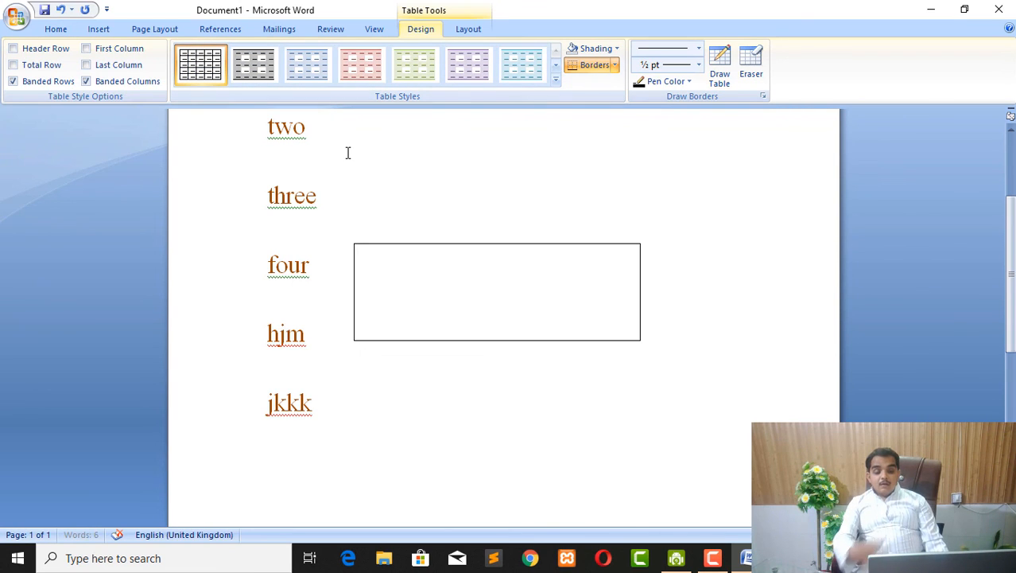
- Delete the drawn table beside the "four" and "hjm" lines
left_click(55, 28)
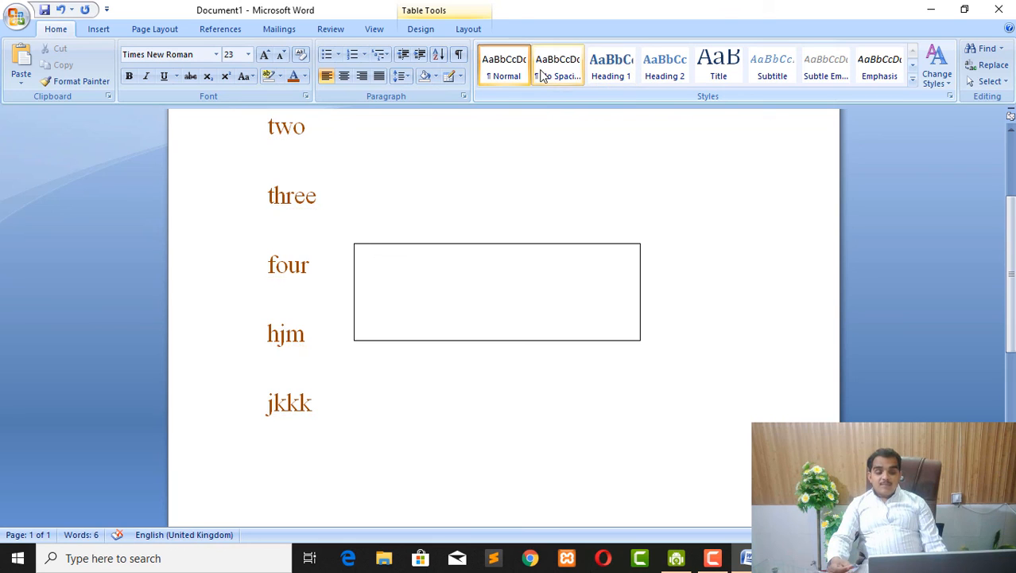
left_click(347, 236)
key("BackSpace")
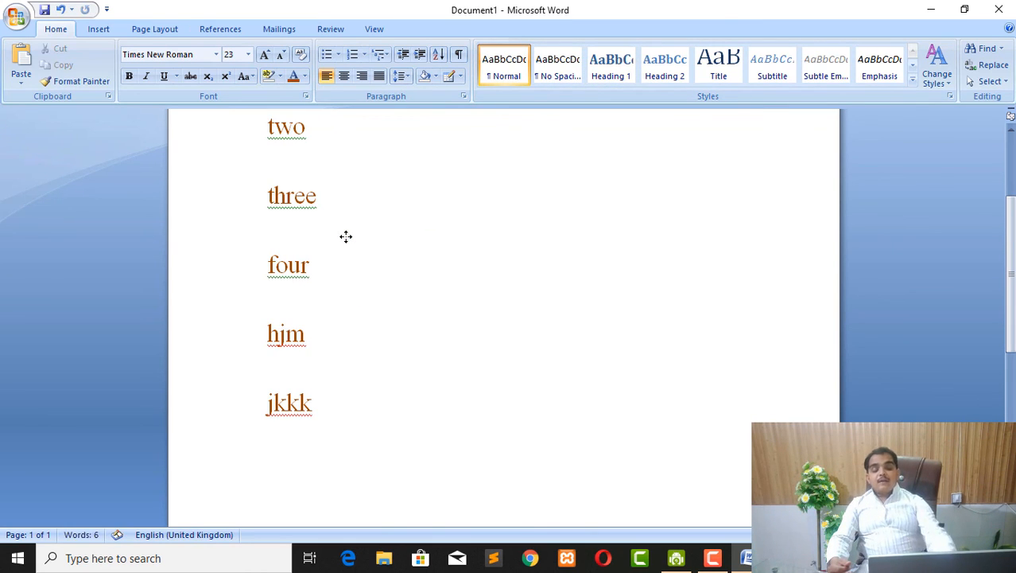
- Look at the style set options and select the "three" line for styling
left_click(947, 81)
left_click(947, 81)
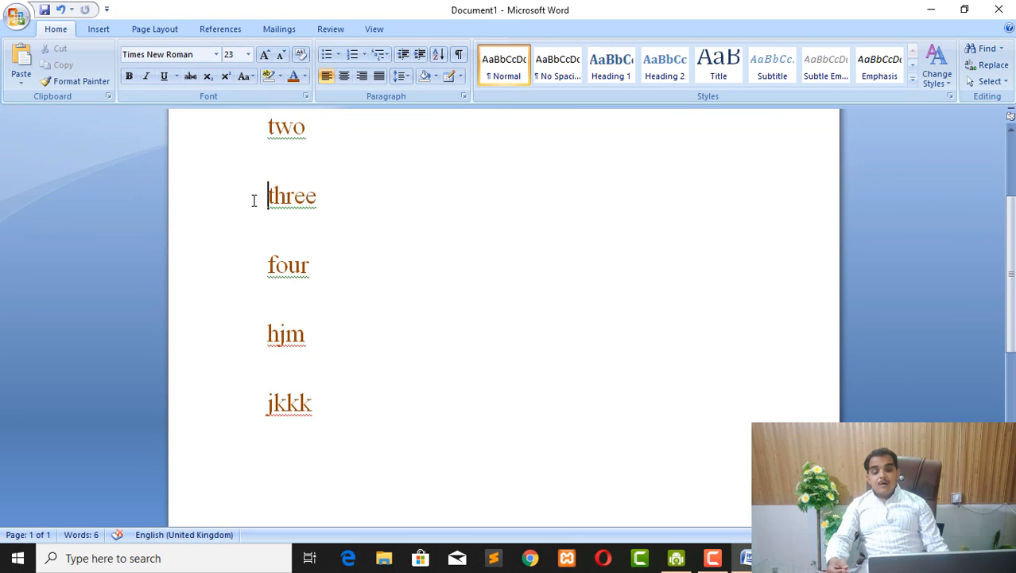
left_click_drag(254, 200, 341, 198)
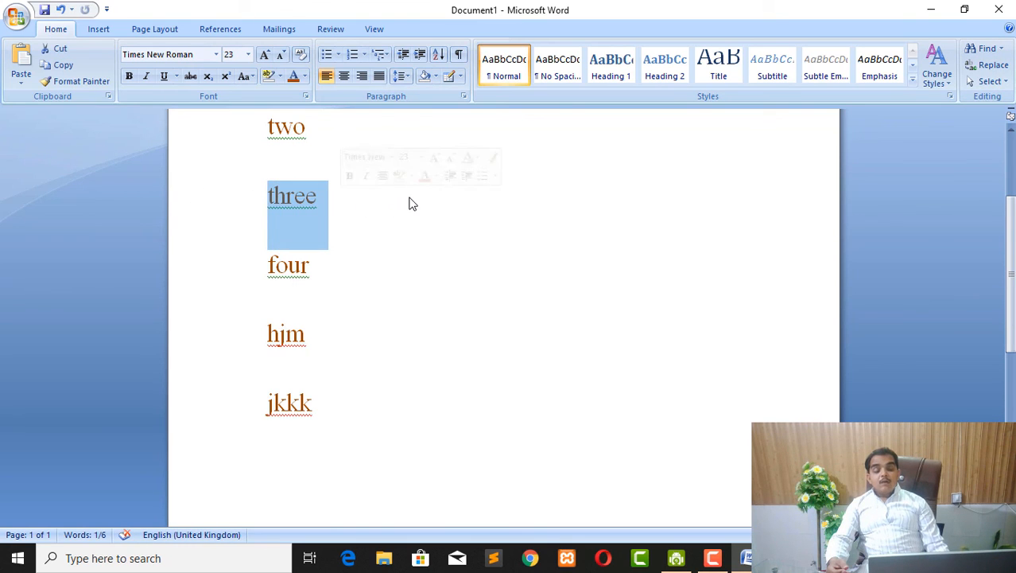